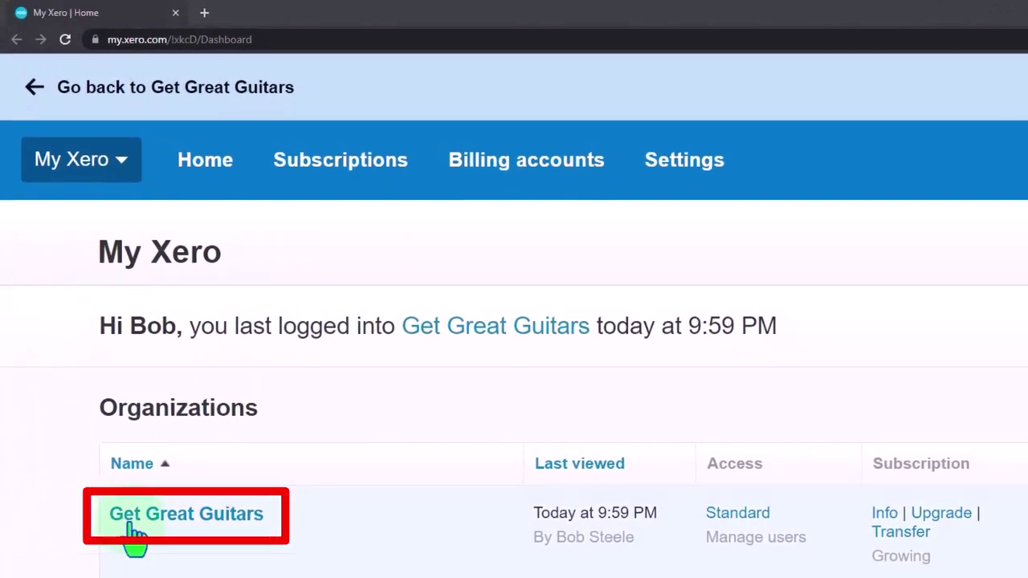
Open the Get Great Guitars organization and duplicate its dashboard twice so it is available in three browser tabs.
left_click(173, 524)
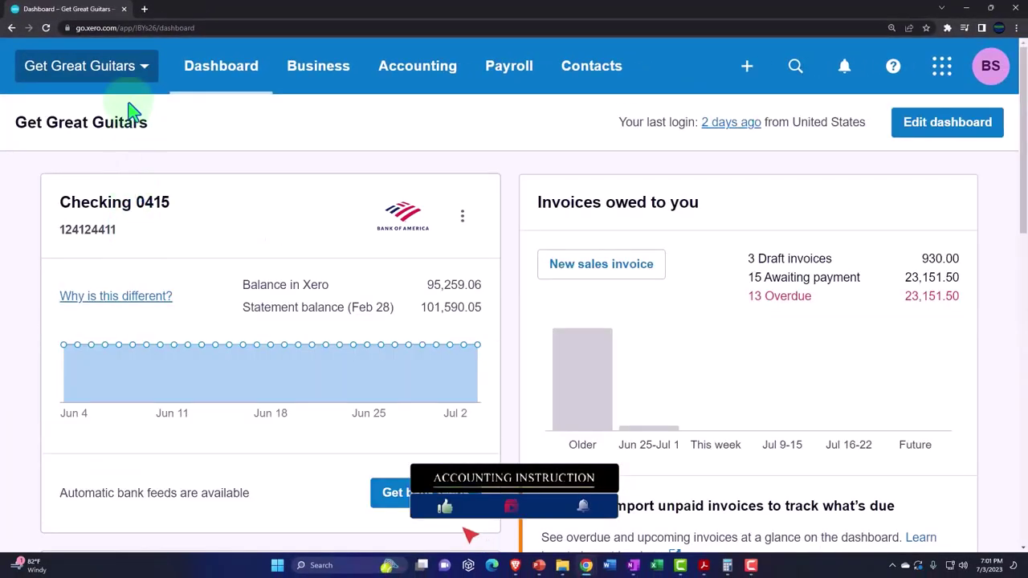
right_click(92, 14)
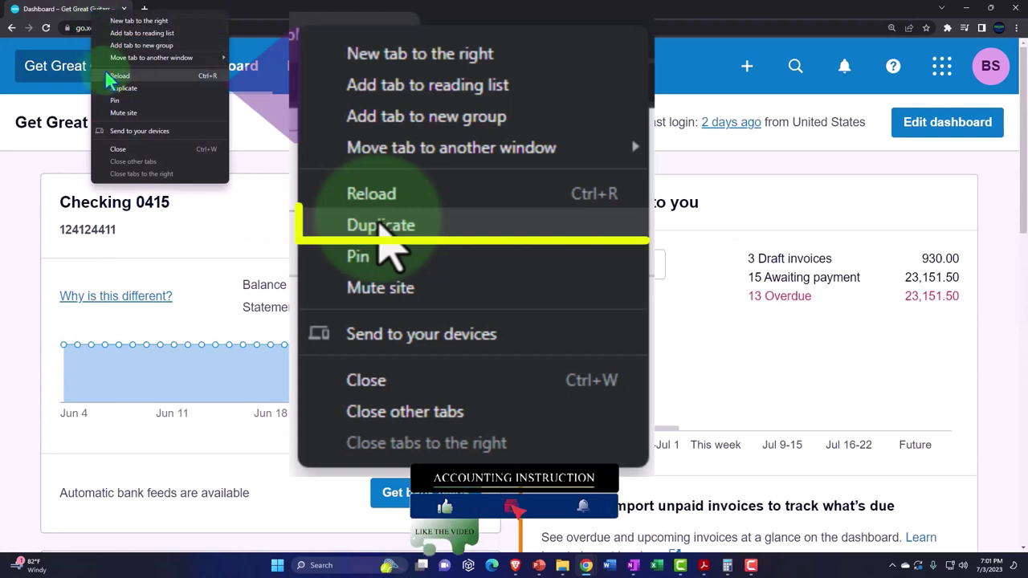
left_click(156, 90)
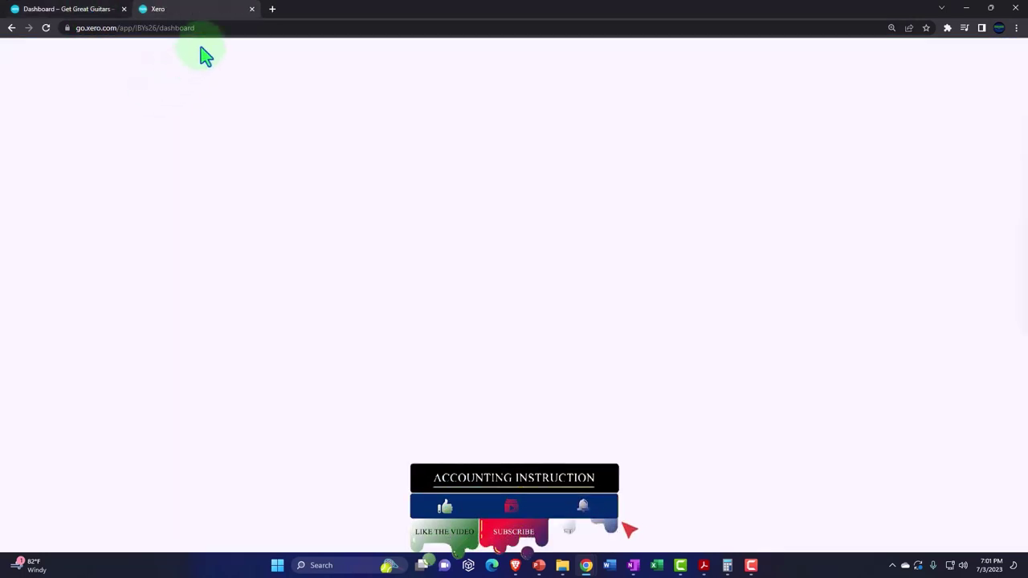
right_click(207, 11)
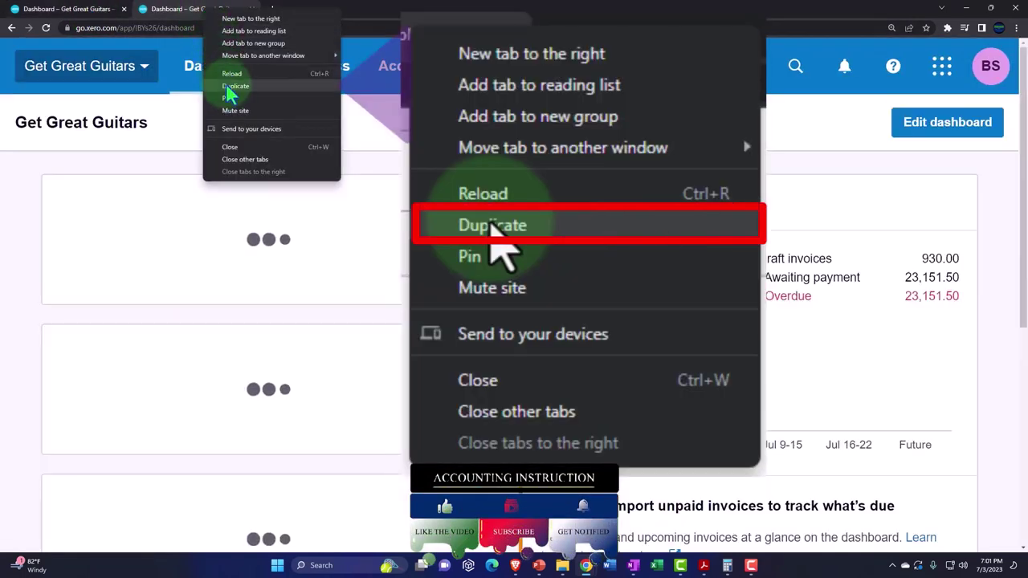
left_click(264, 87)
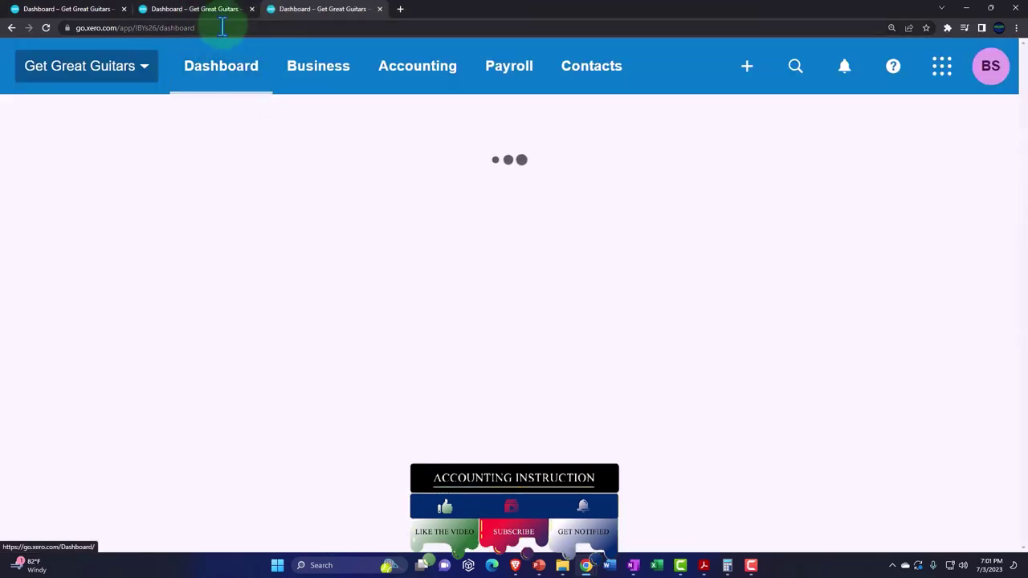
Open the Balance Sheet Comp report in the second browser tab and the Income Statement Comp report in the third.
left_click(392, 80)
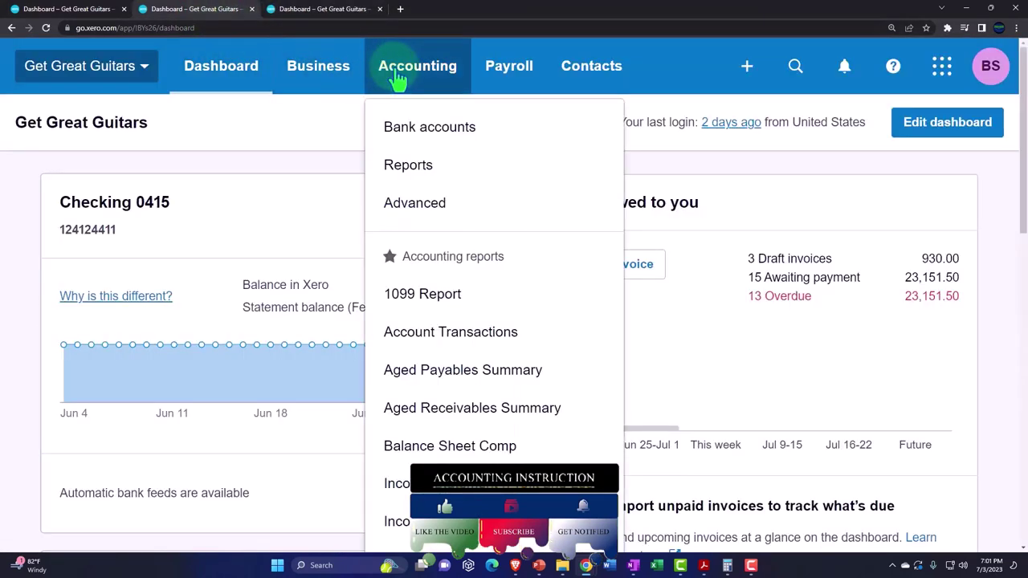
left_click(544, 458)
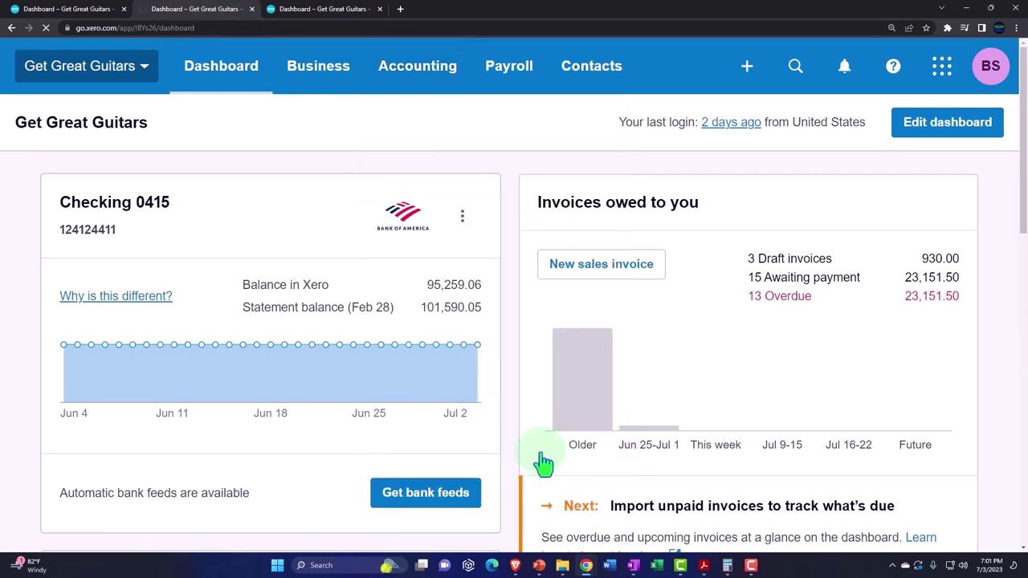
left_click(416, 70)
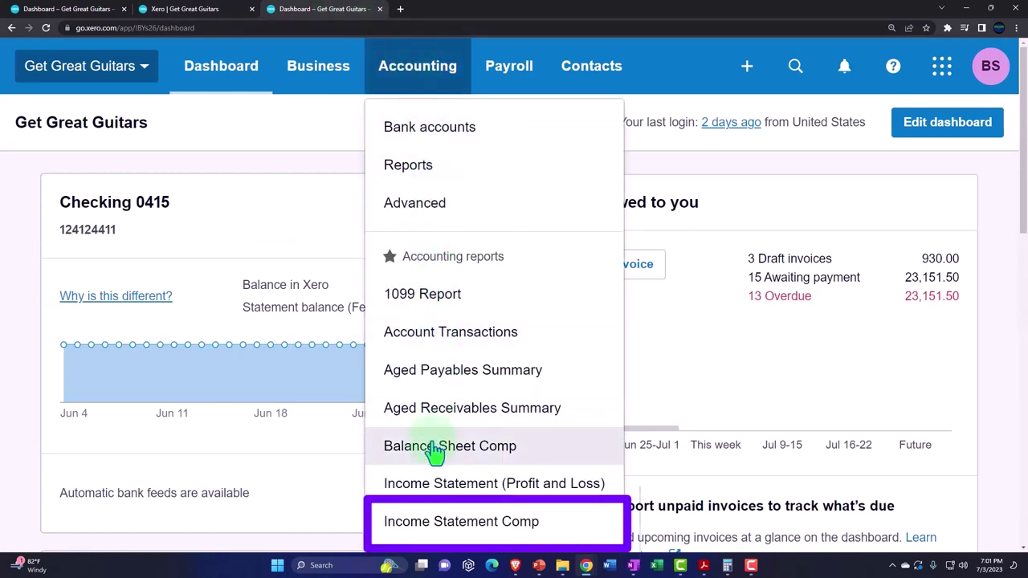
left_click(554, 530)
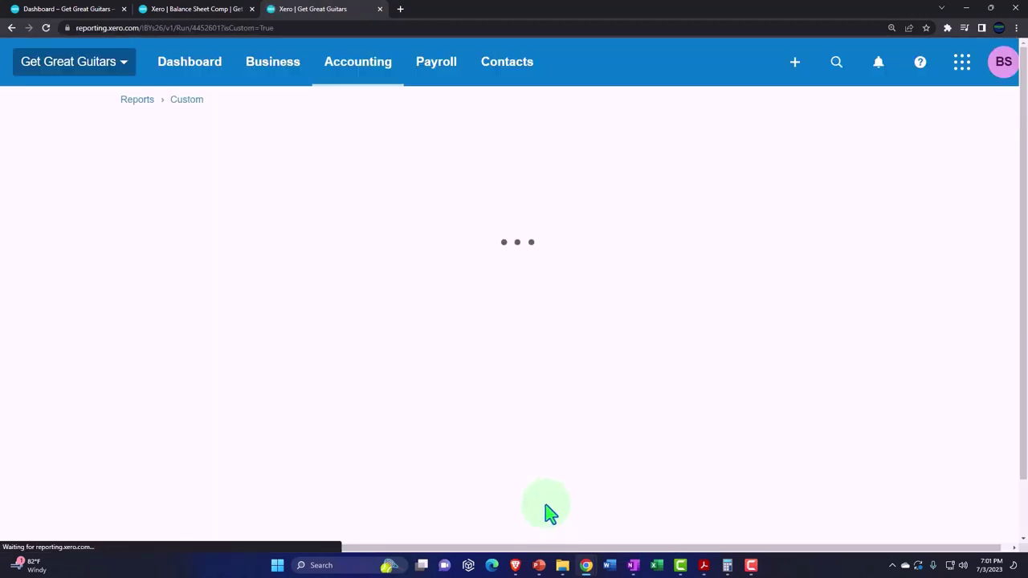
Review the current assets and the furniture and fixtures accounts on the Balance Sheet Comp report.
left_click(212, 14)
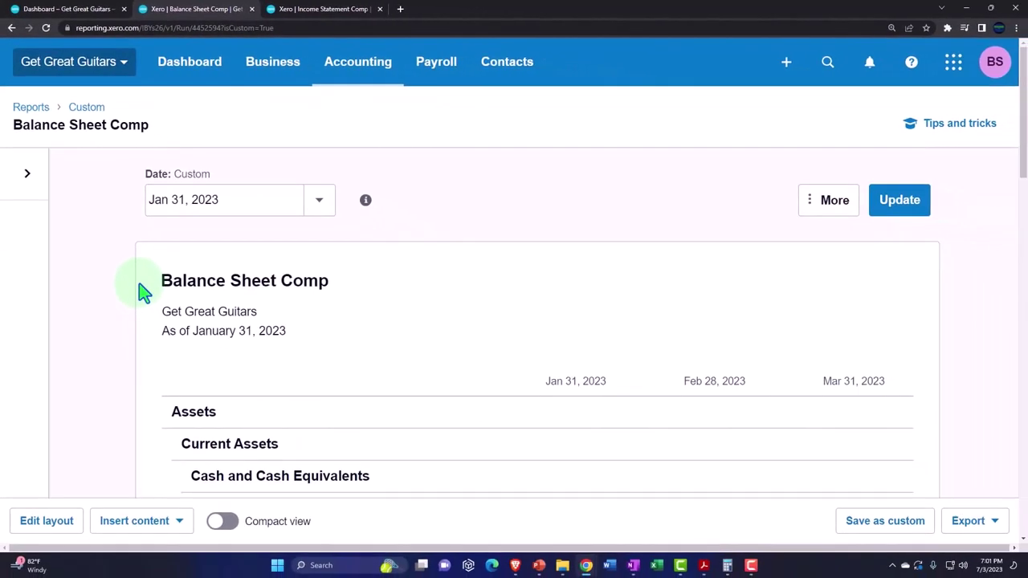
scroll(142, 289, "down", 1)
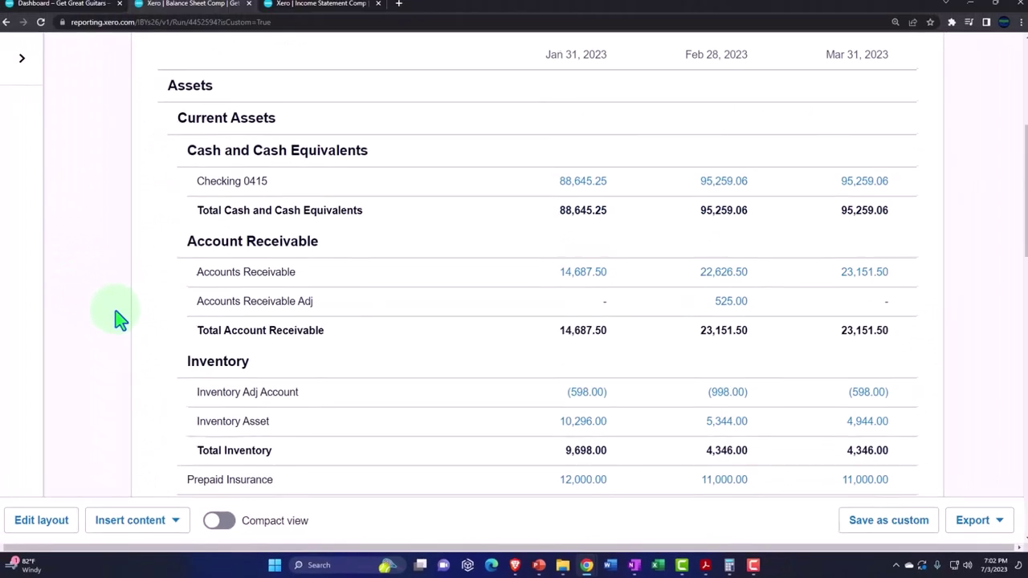
scroll(117, 317, "down", 3)
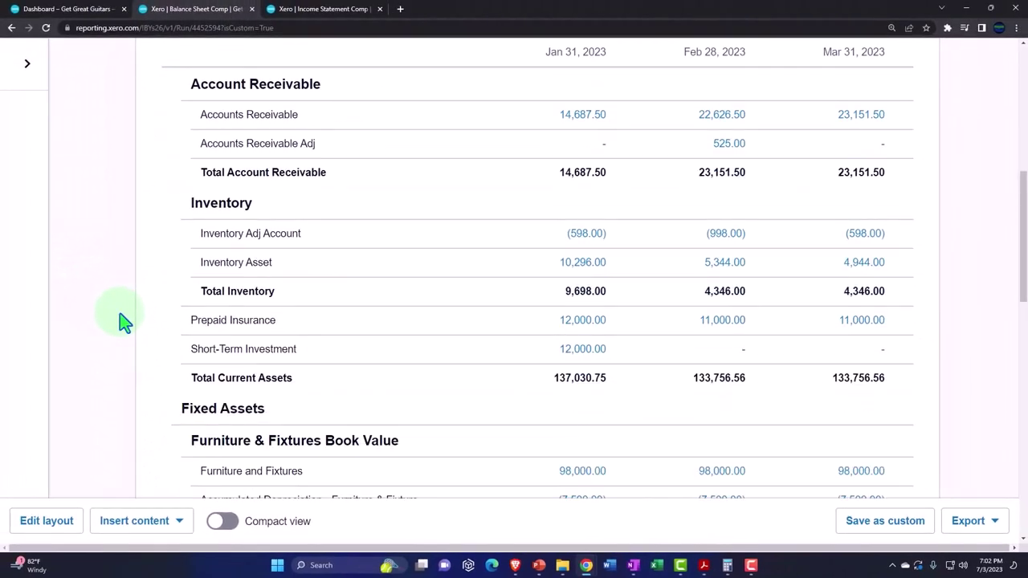
scroll(120, 313, "down", 2)
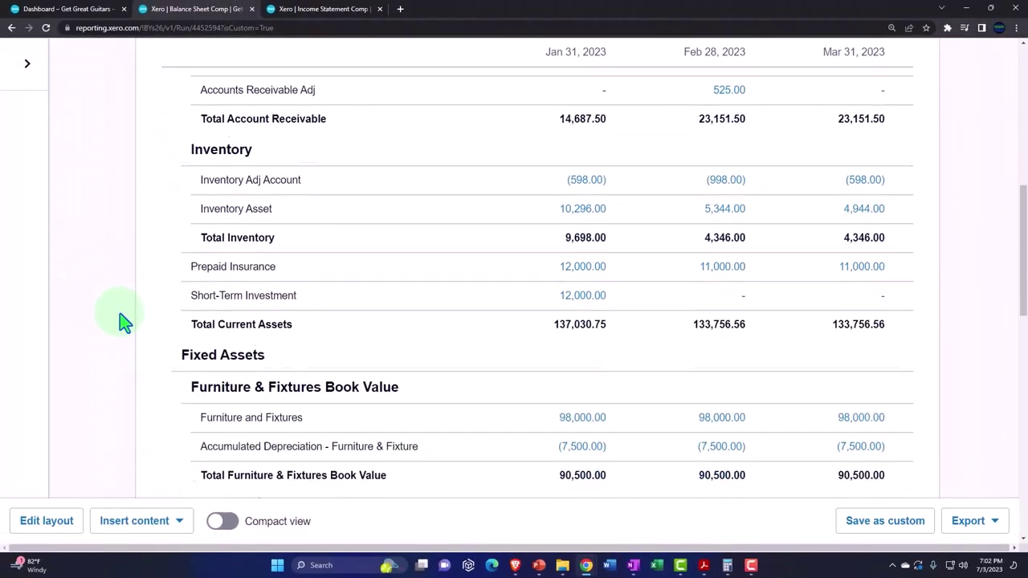
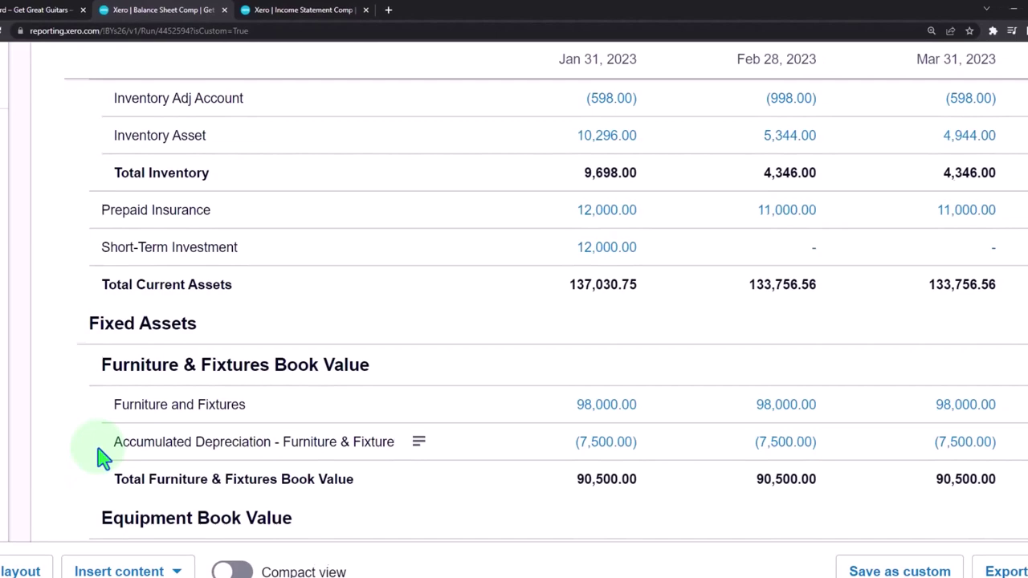
Review the operating expenses on the Income Statement Comp report, checking for depreciation.
left_click(288, 10)
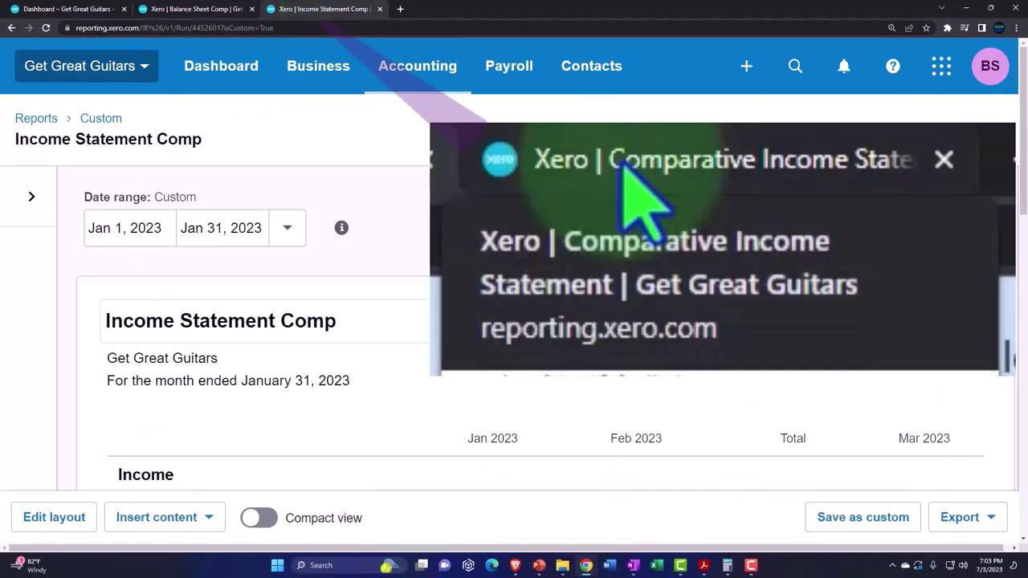
scroll(539, 333, "down", 3)
scroll(539, 334, "down", 6)
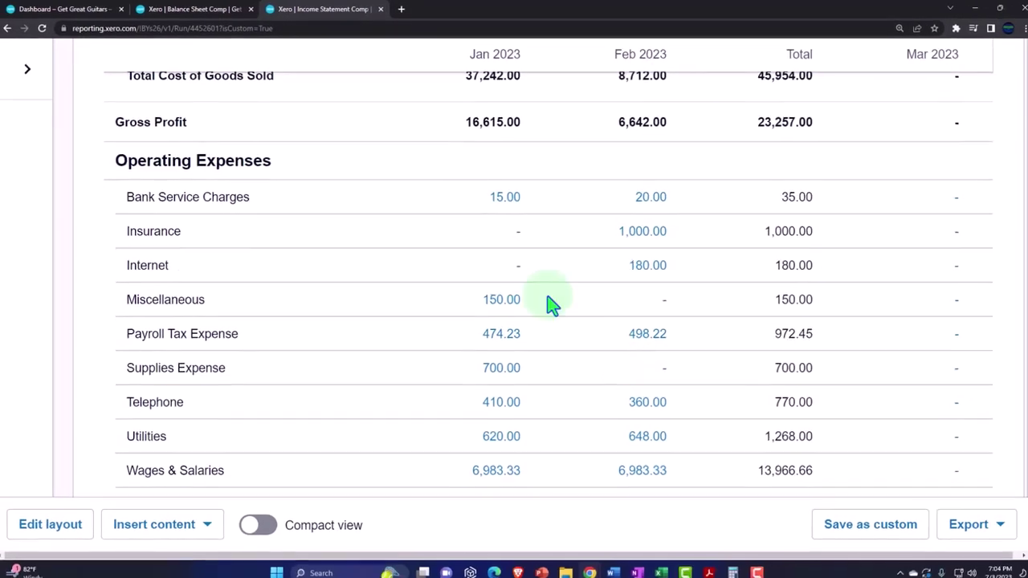
Examine the fixed assets, accumulated depreciation and inventory accounts on the Balance Sheet Comp report.
left_click(217, 10)
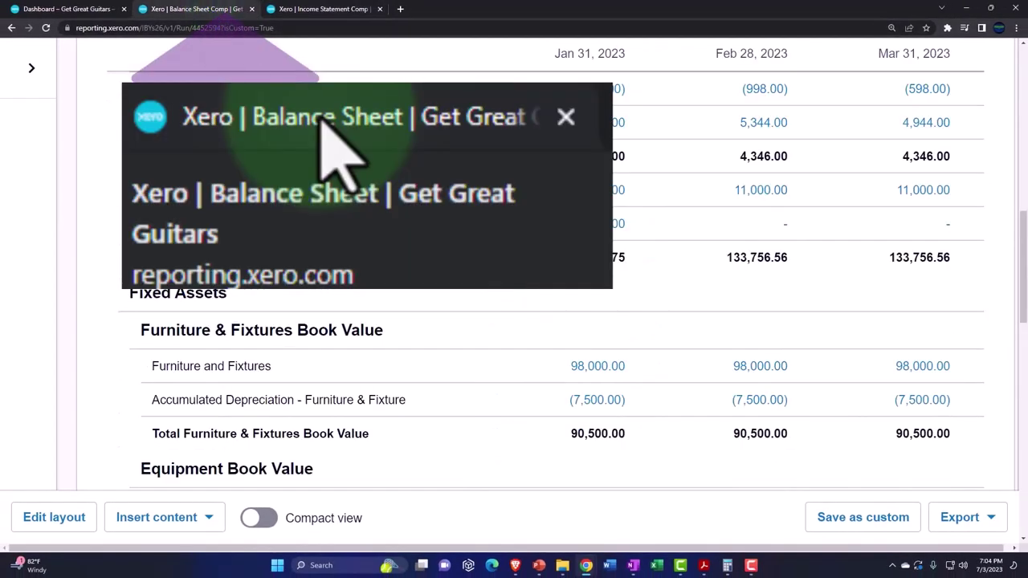
scroll(345, 241, "down", 2)
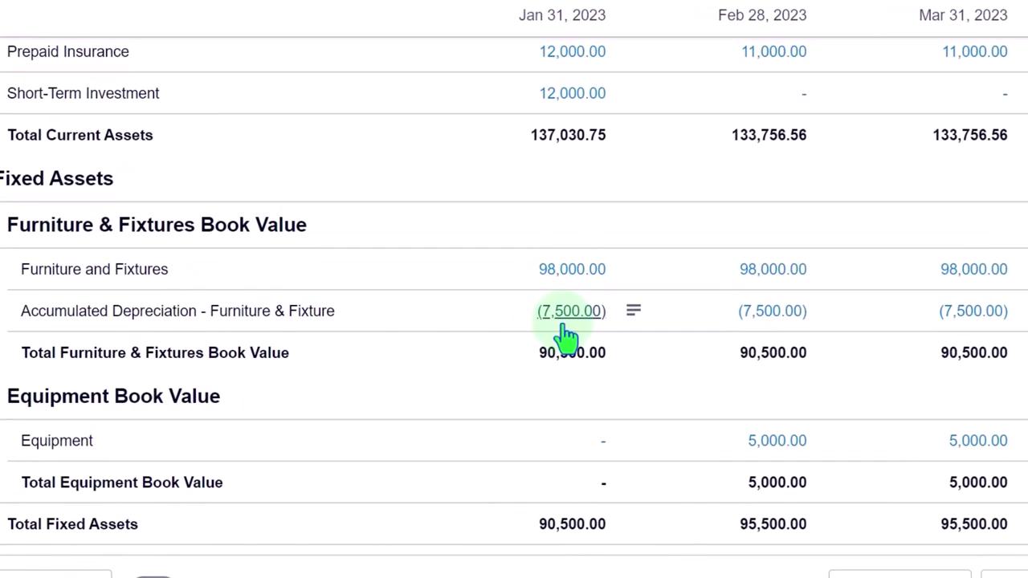
mouse_move(185, 288)
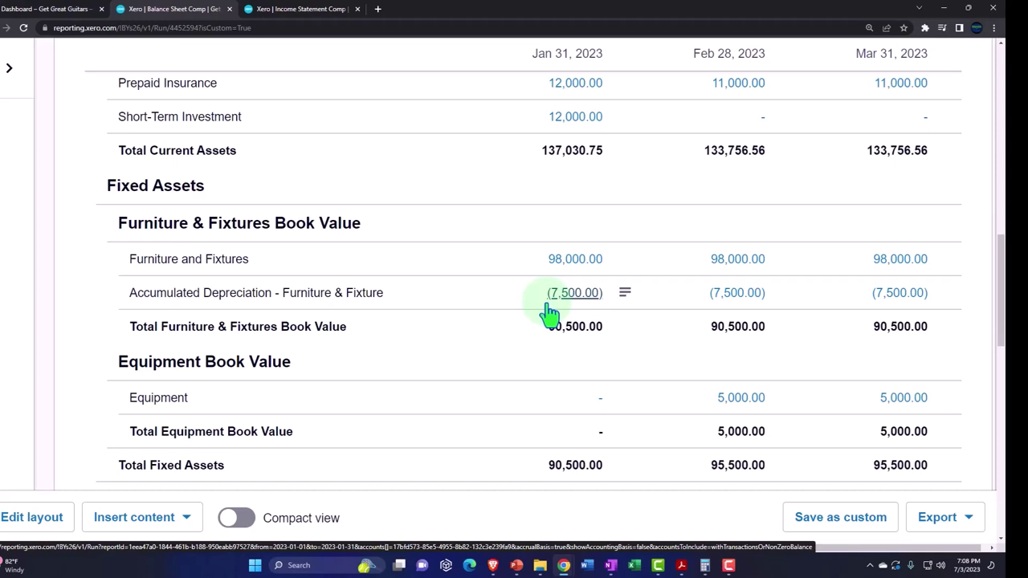
scroll(550, 314, "up", 4)
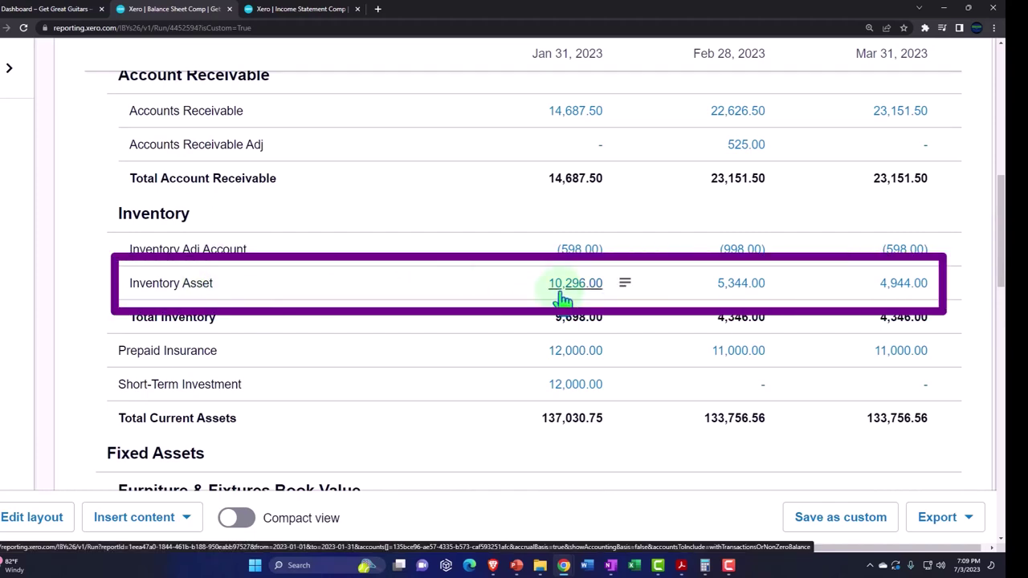
scroll(562, 298, "up", 1)
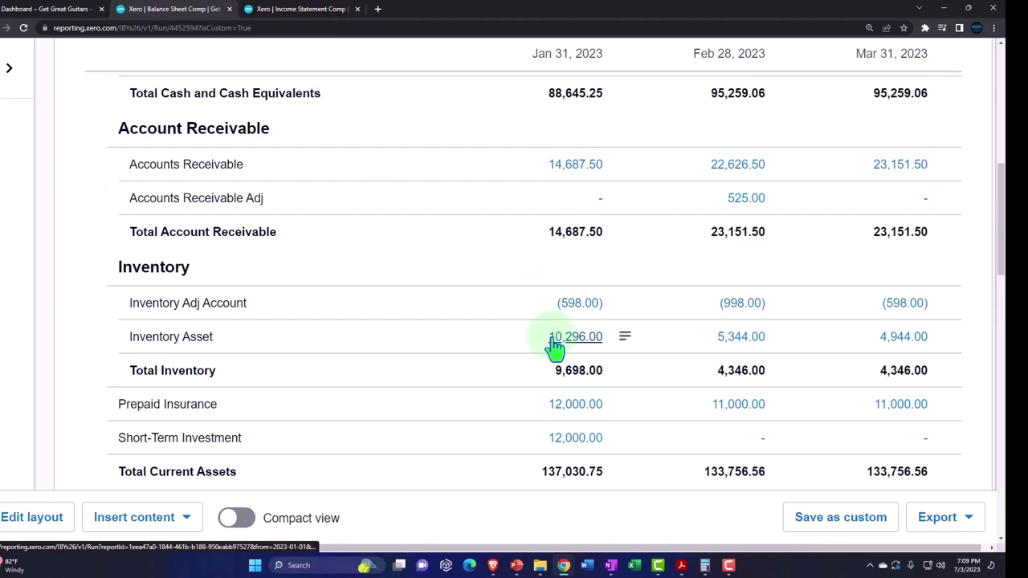
scroll(554, 345, "down", 2)
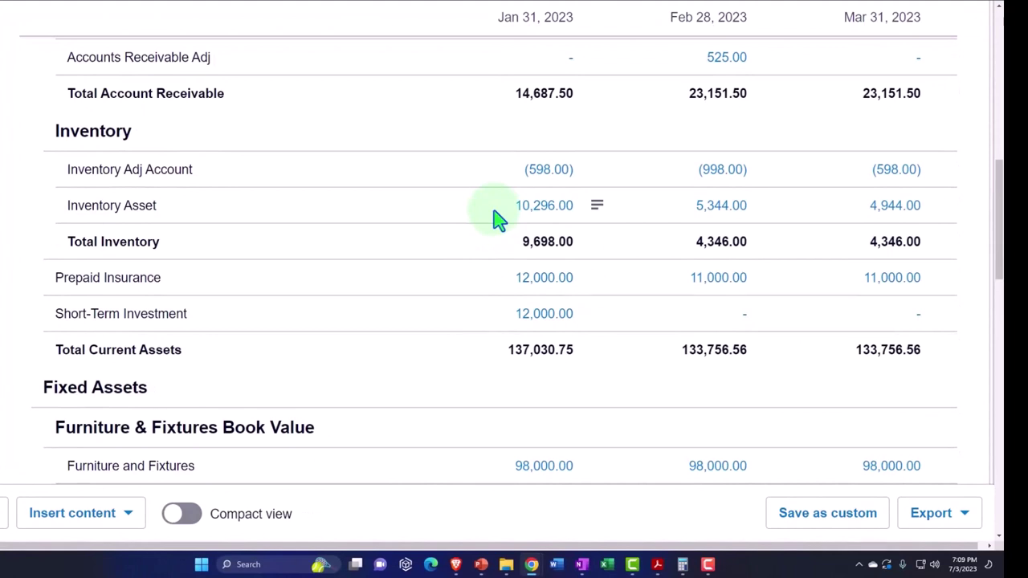
scroll(498, 217, "down", 2)
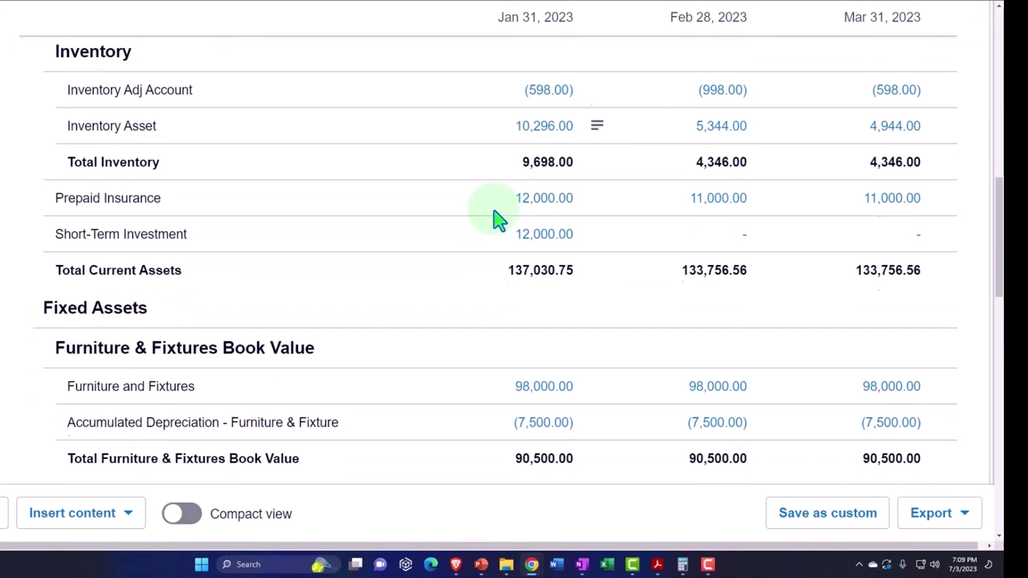
scroll(498, 217, "down", 1)
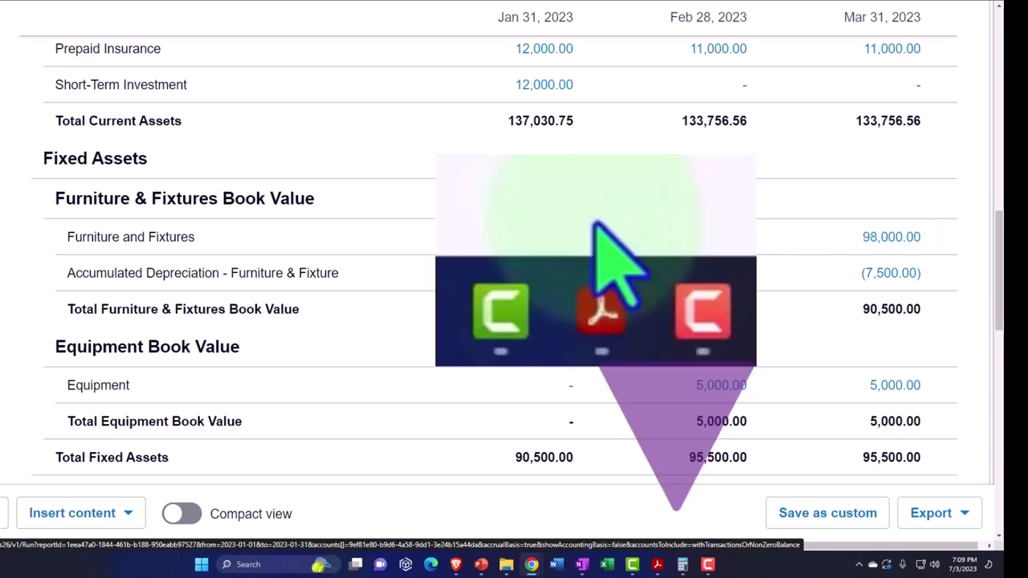
Switch to Acrobat Reader and examine the furniture and fixtures items in Depre.pdf against the balance sheet's fixed assets.
left_click(657, 564)
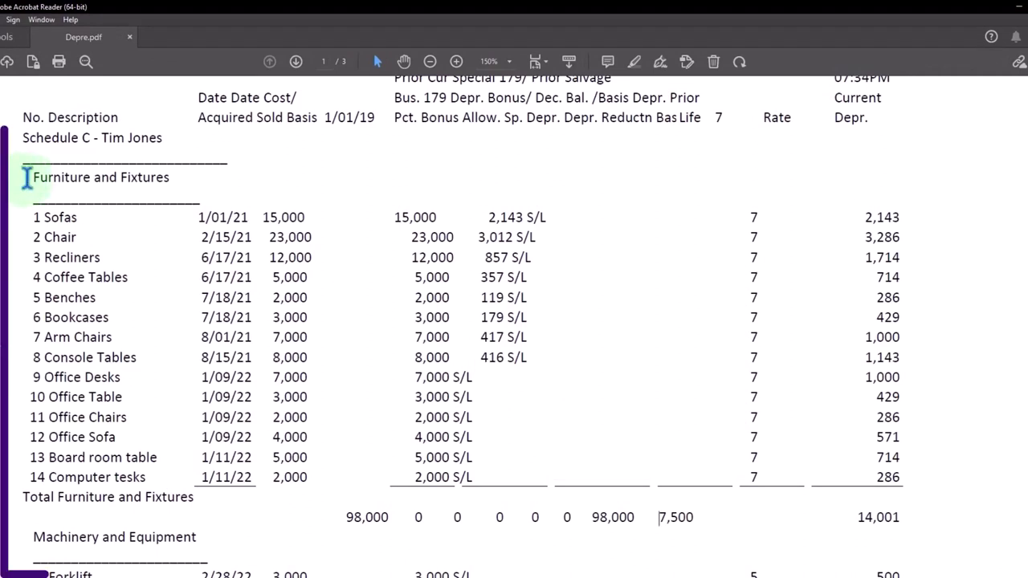
scroll(29, 193, "down", 1)
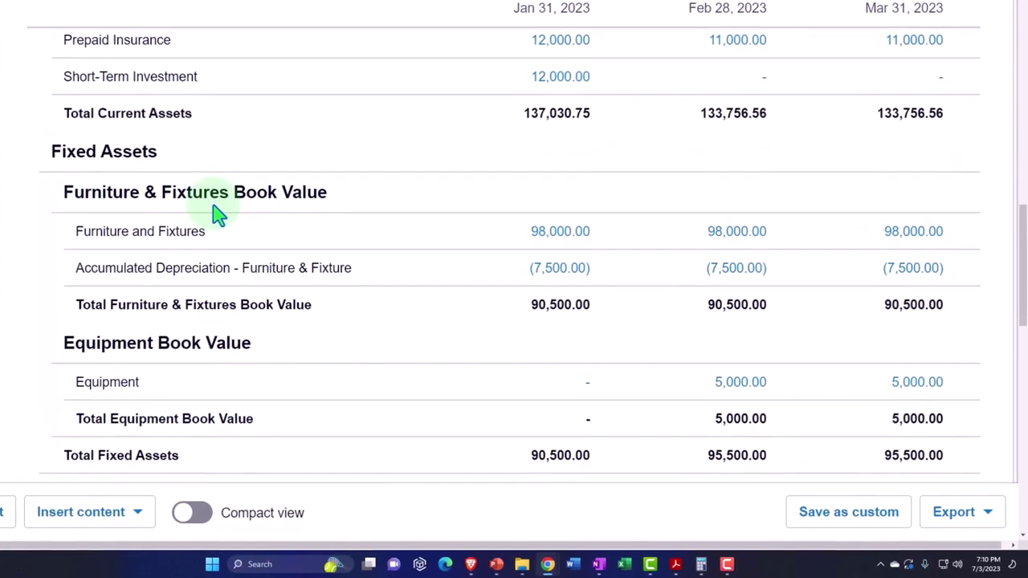
scroll(211, 211, "down", 1)
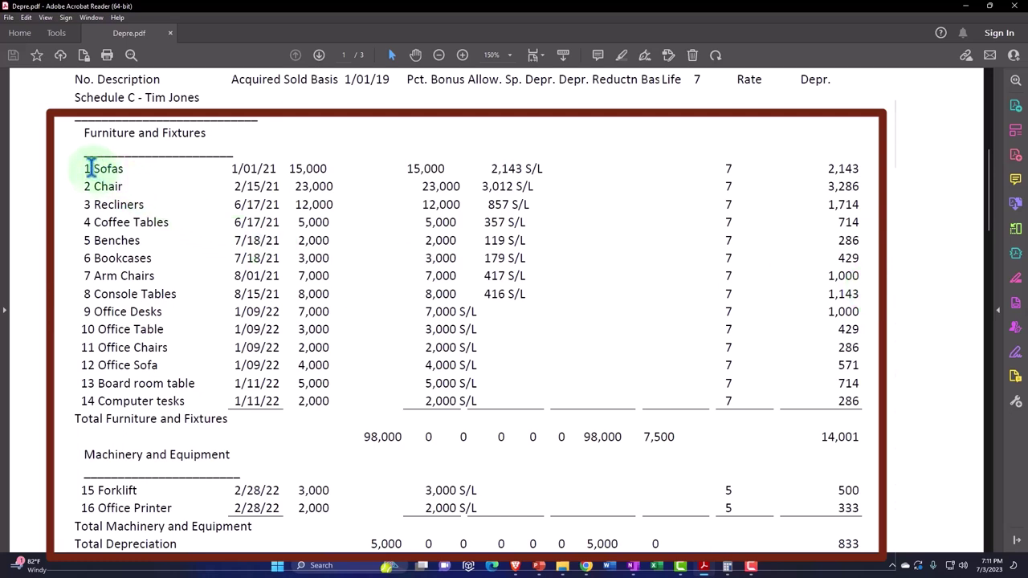
left_click_drag(94, 170, 327, 280)
left_click(292, 269)
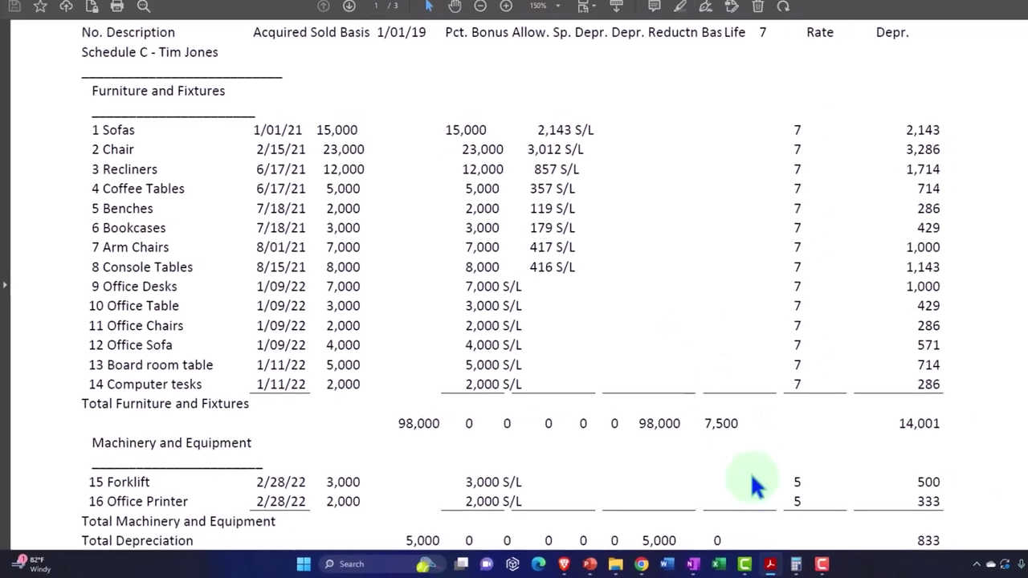
Compare the balance sheet's furniture and fixtures cost with Depre.pdf, temporarily selecting the asset rows from Sofas through Arm Chairs.
left_click(800, 564)
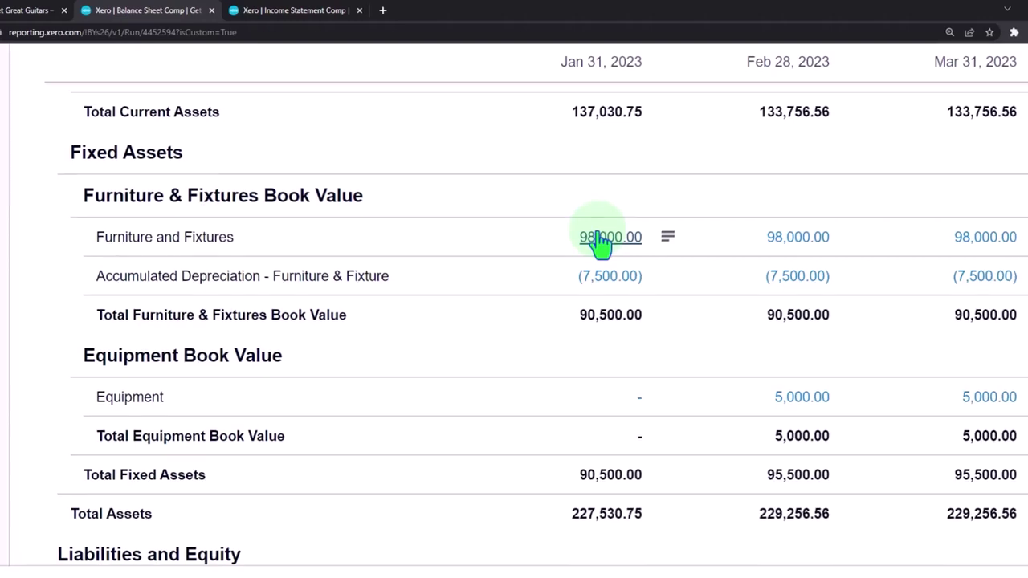
left_click(707, 573)
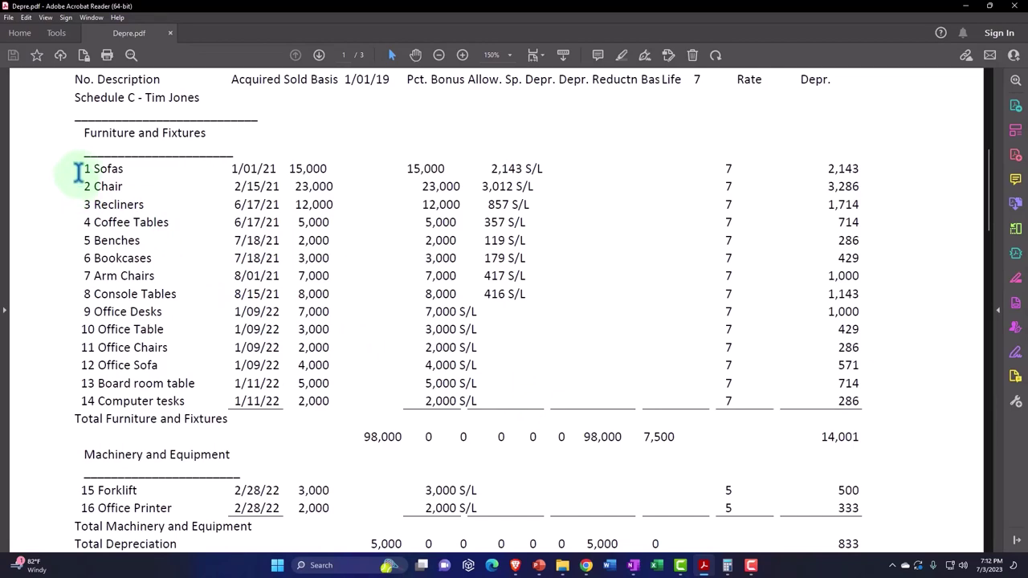
left_click_drag(81, 169, 89, 170)
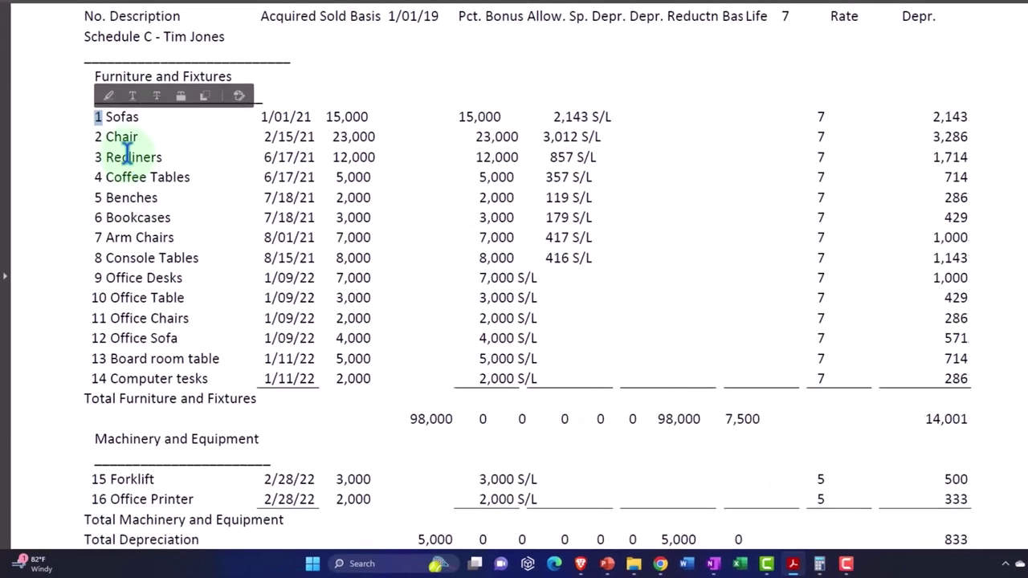
left_click_drag(106, 116, 382, 215)
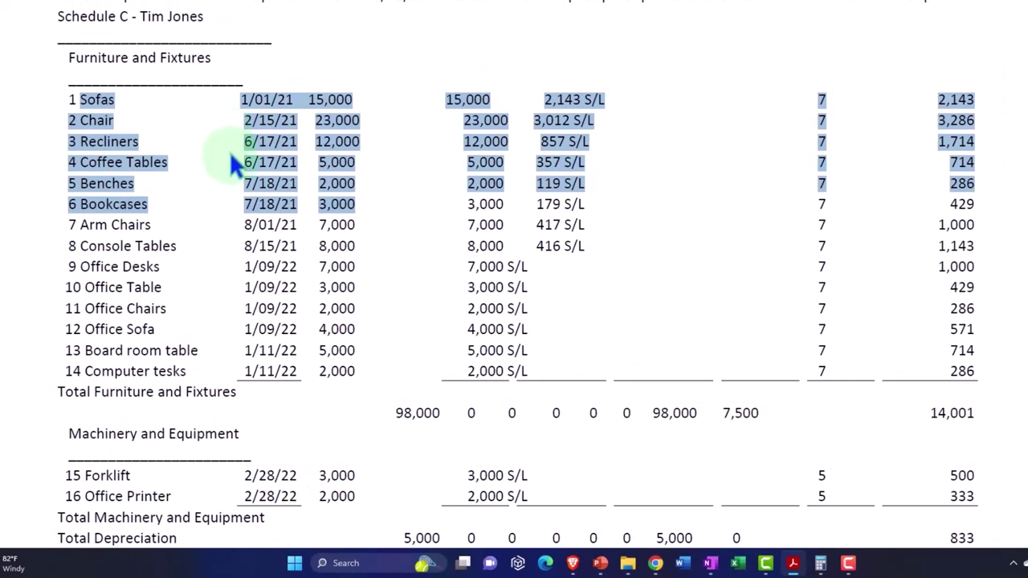
key("Right")
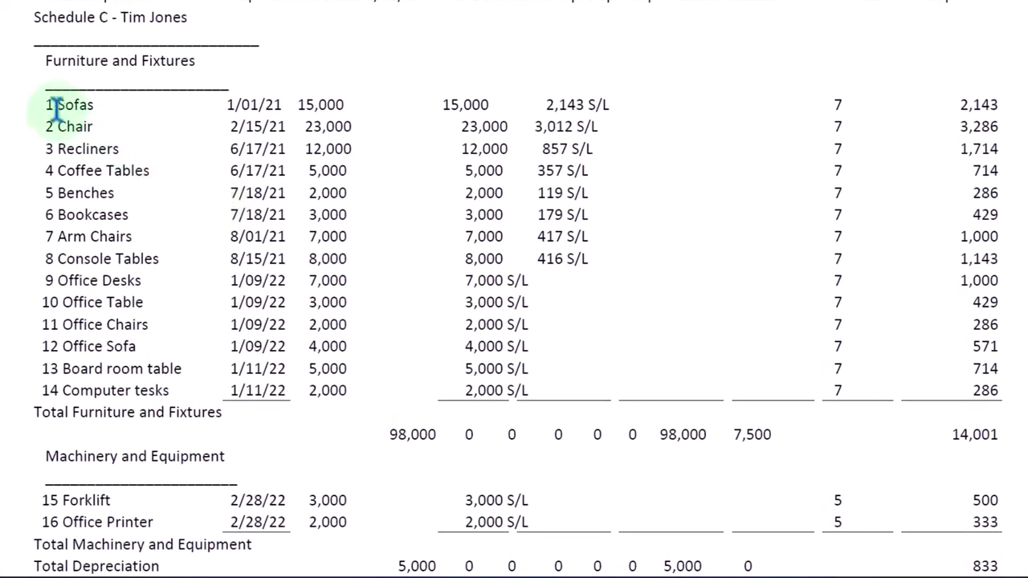
left_click_drag(55, 104, 339, 235)
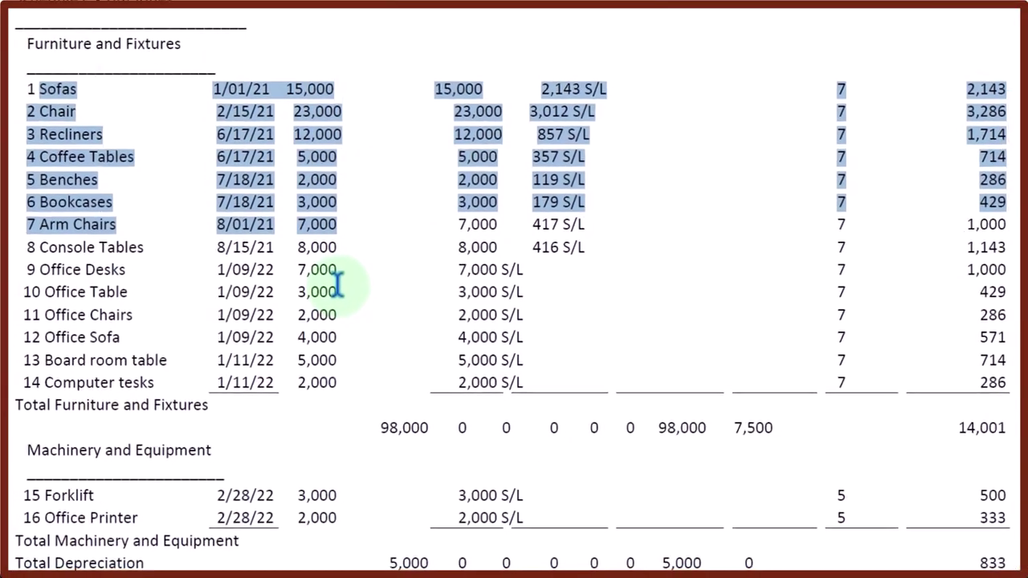
left_click(338, 280)
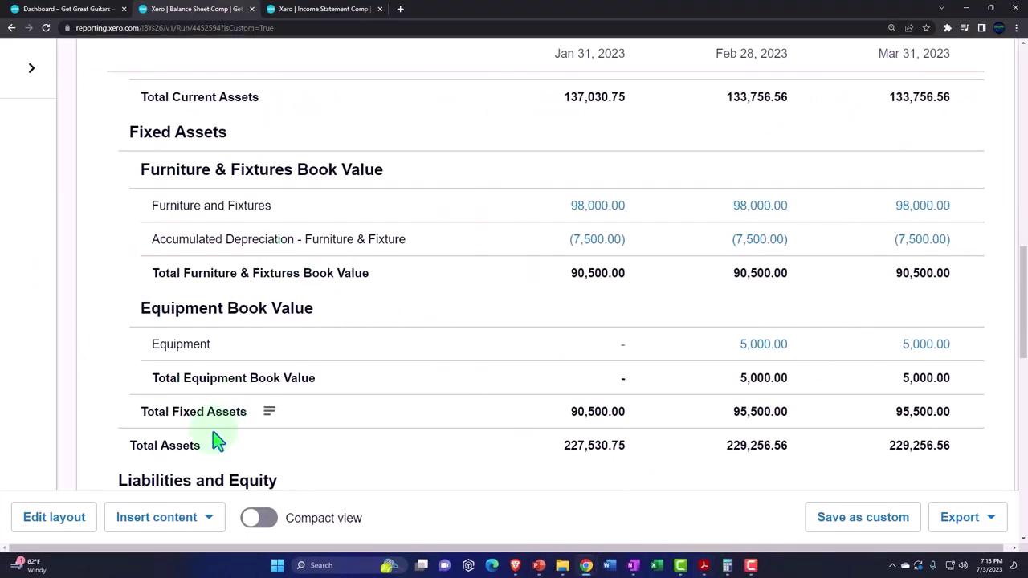
Examine the fixed asset groups in the Balance Sheet Comp report's layout editor, and leave without updating the layout.
left_click(53, 517)
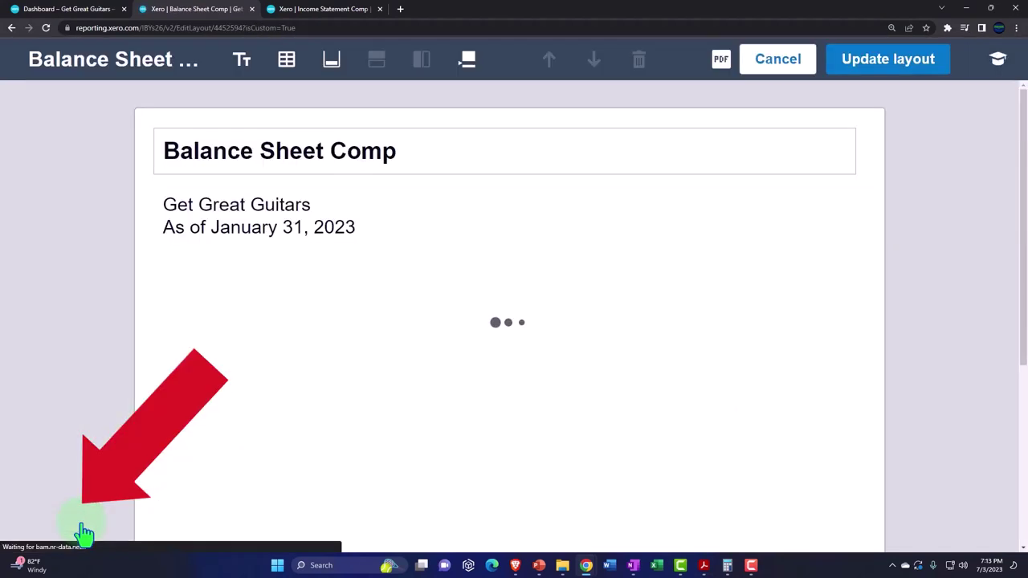
scroll(223, 295, "down", 7)
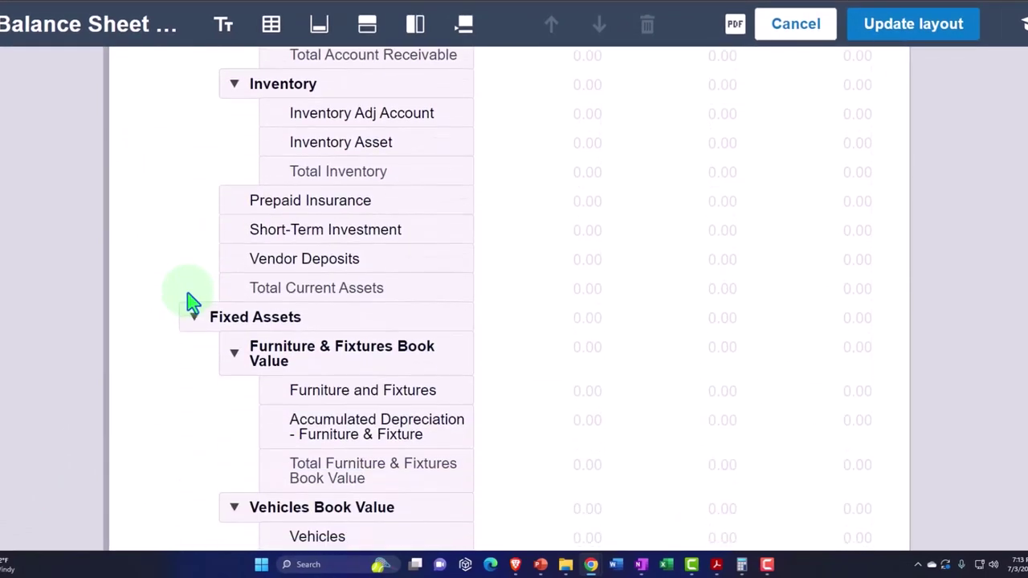
scroll(191, 301, "down", 2)
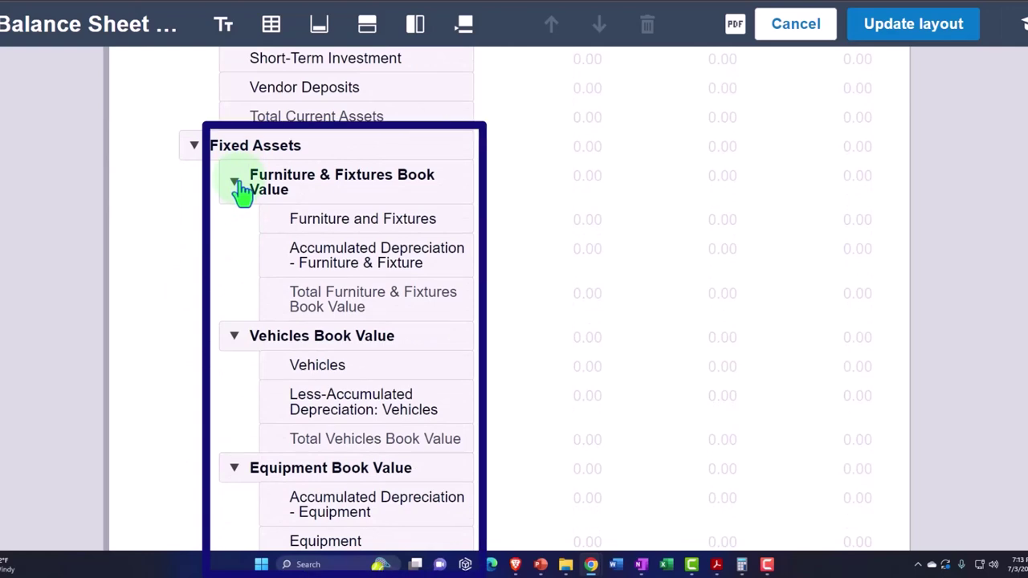
scroll(241, 338, "down", 1)
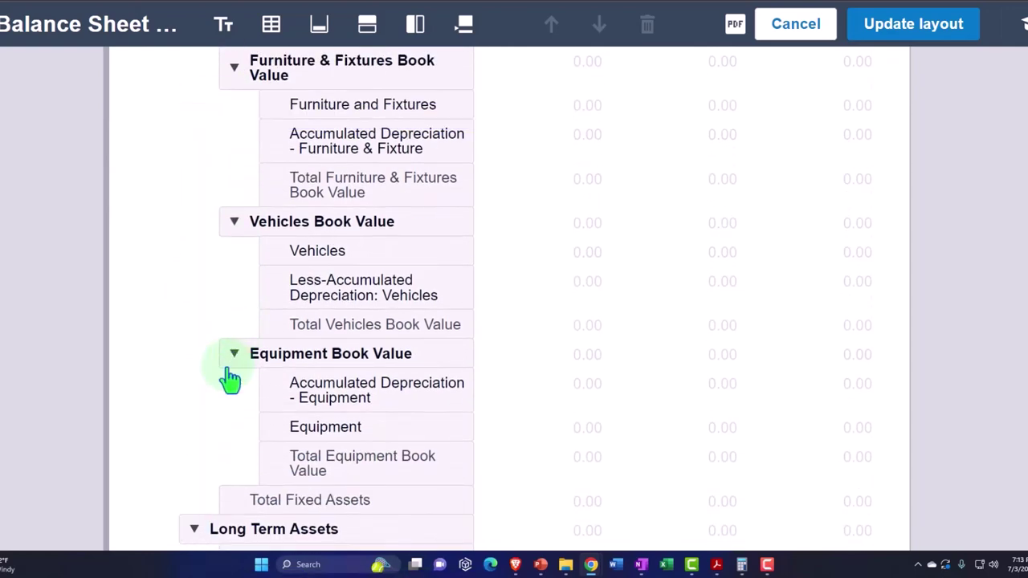
left_click(794, 35)
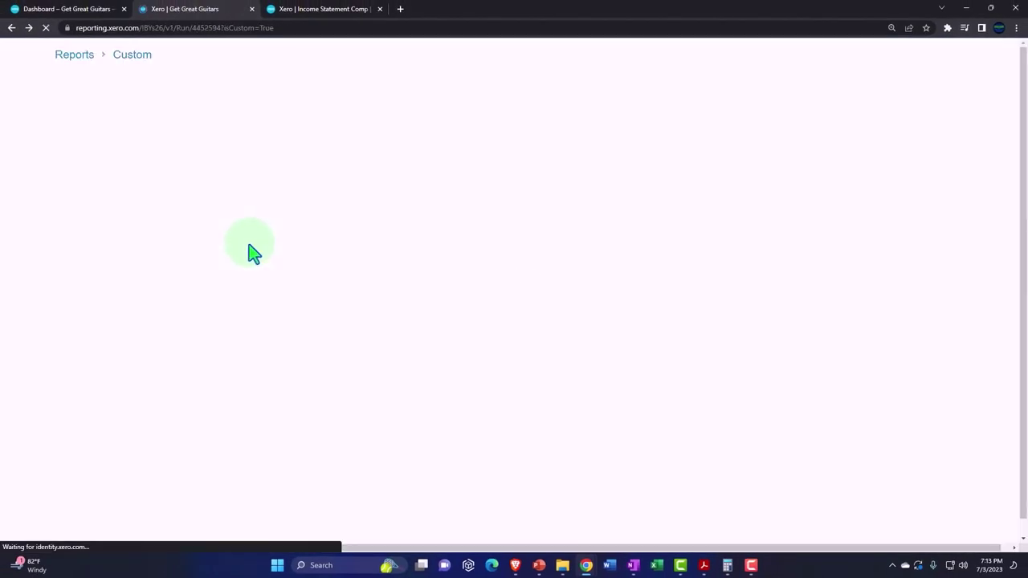
Review the current assets and the fixed asset book values on the Balance Sheet Comp report.
scroll(233, 237, "down", 1)
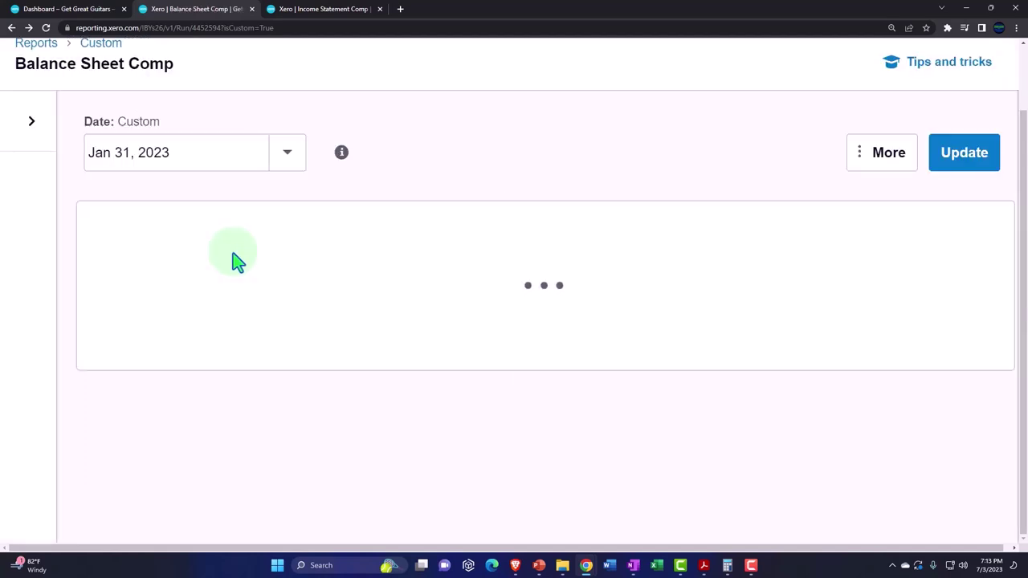
scroll(233, 256, "down", 3)
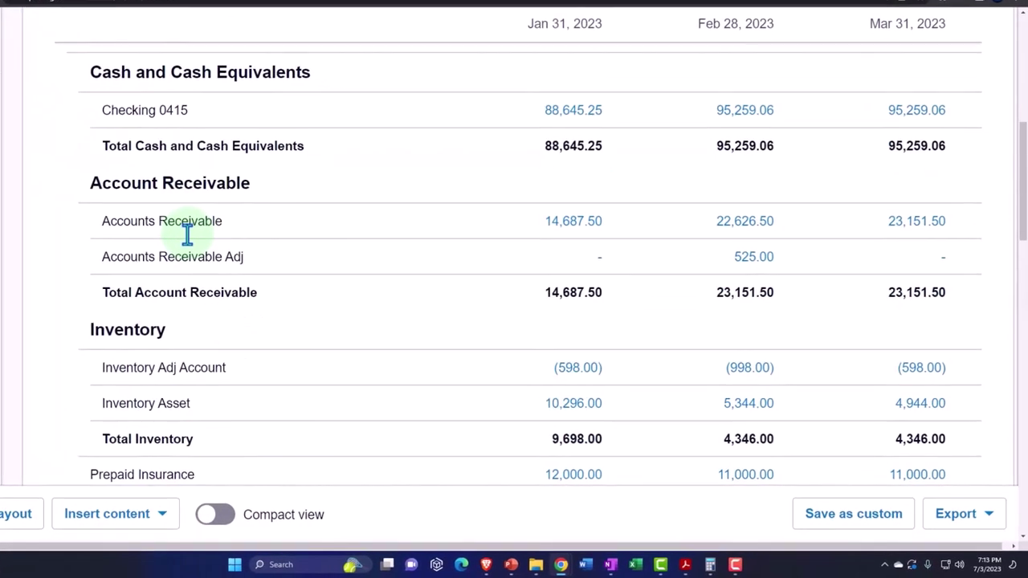
scroll(187, 233, "down", 2)
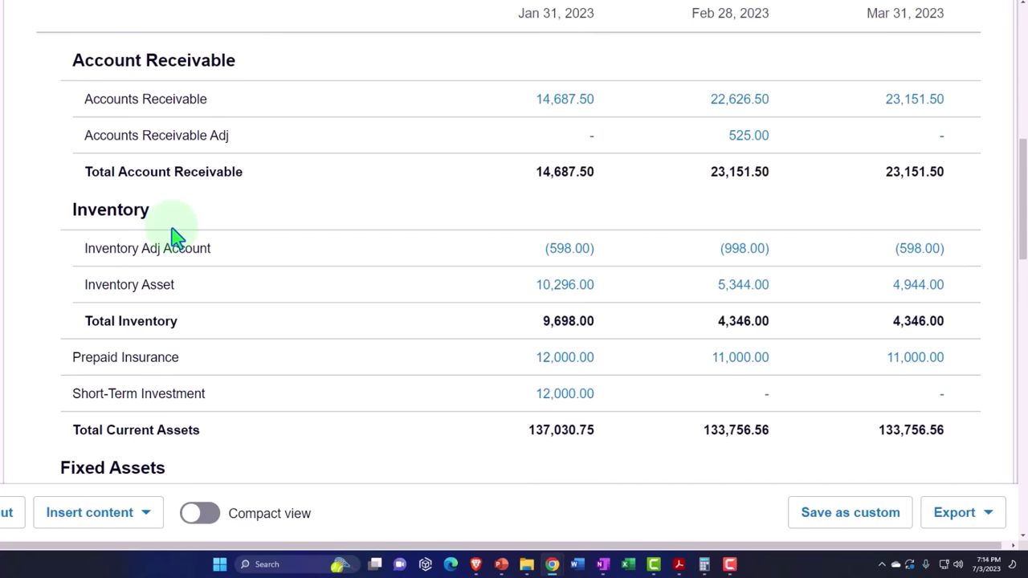
scroll(173, 234, "up", 2)
scroll(175, 235, "down", 6)
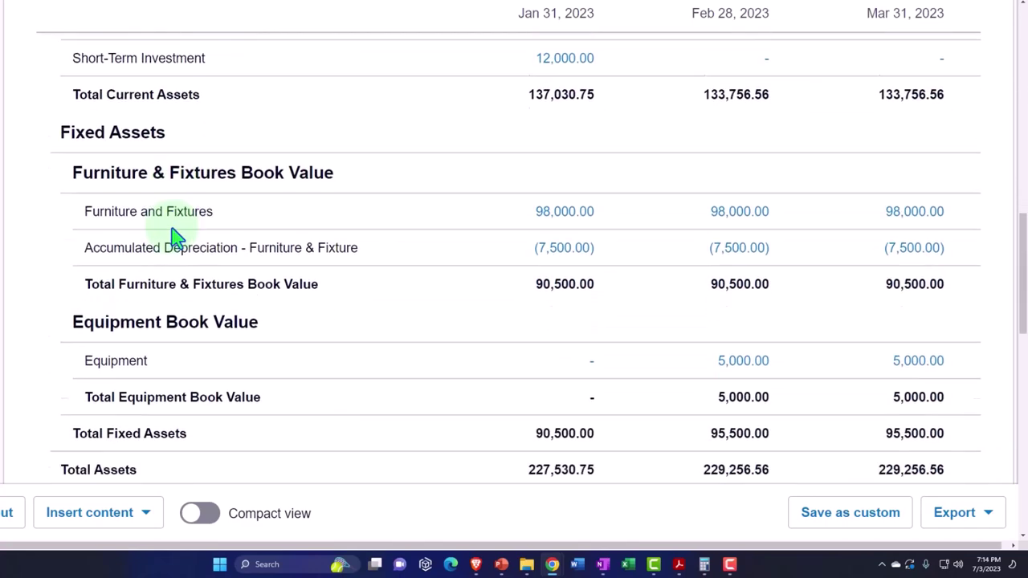
scroll(175, 236, "down", 1)
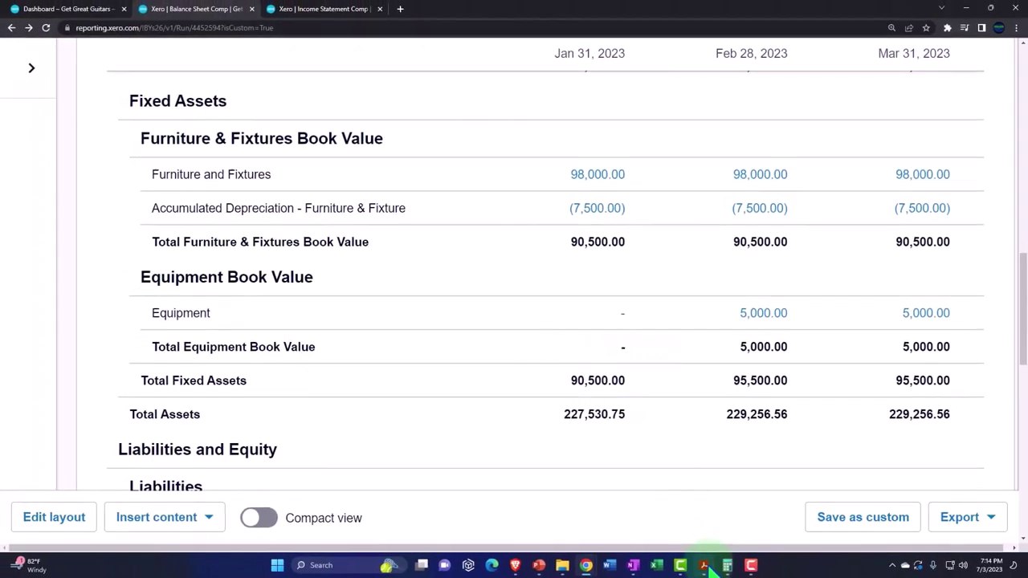
Using Calculator beside Depre.pdf, divide the 14,001 furniture and fixtures depreciation by 12, multiply by 2, and return to the balance sheet's accumulated depreciation.
left_click(702, 562)
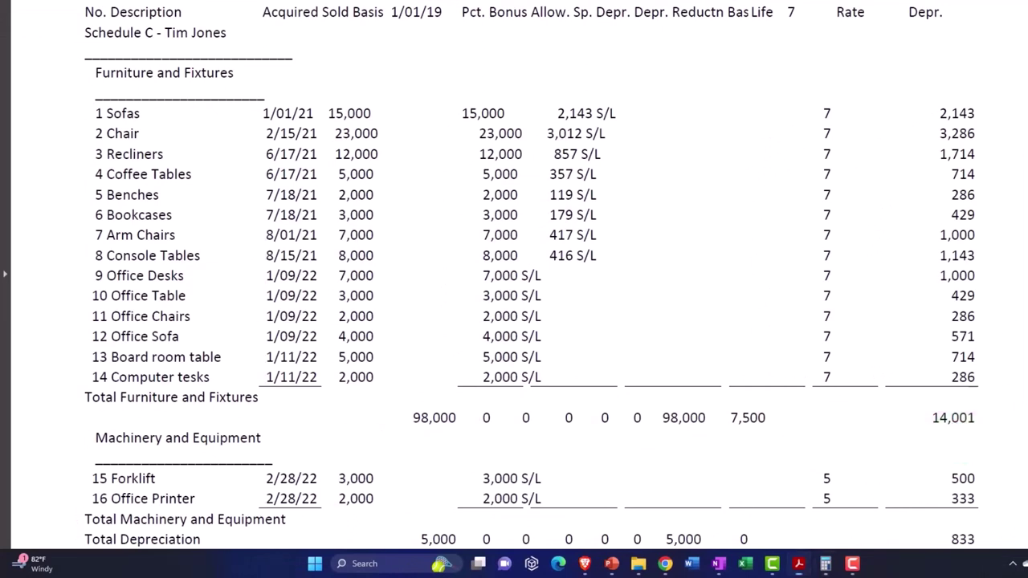
left_click(825, 563)
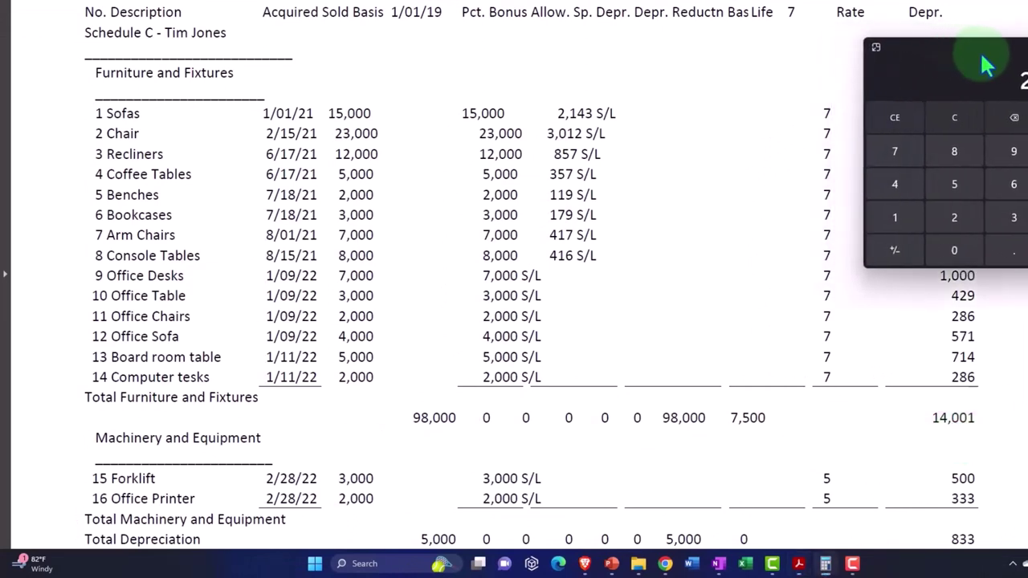
left_click(965, 120)
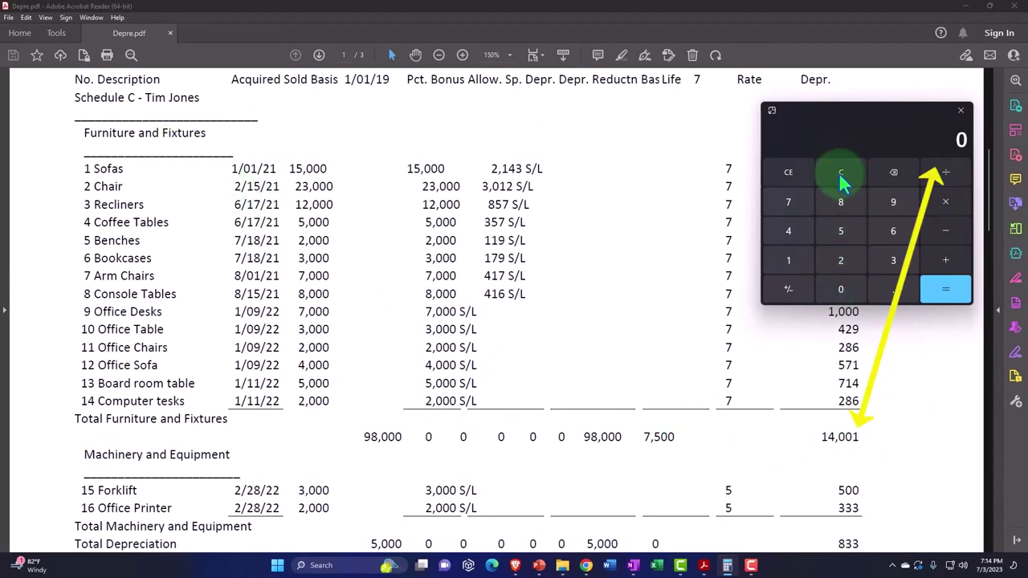
type("1")
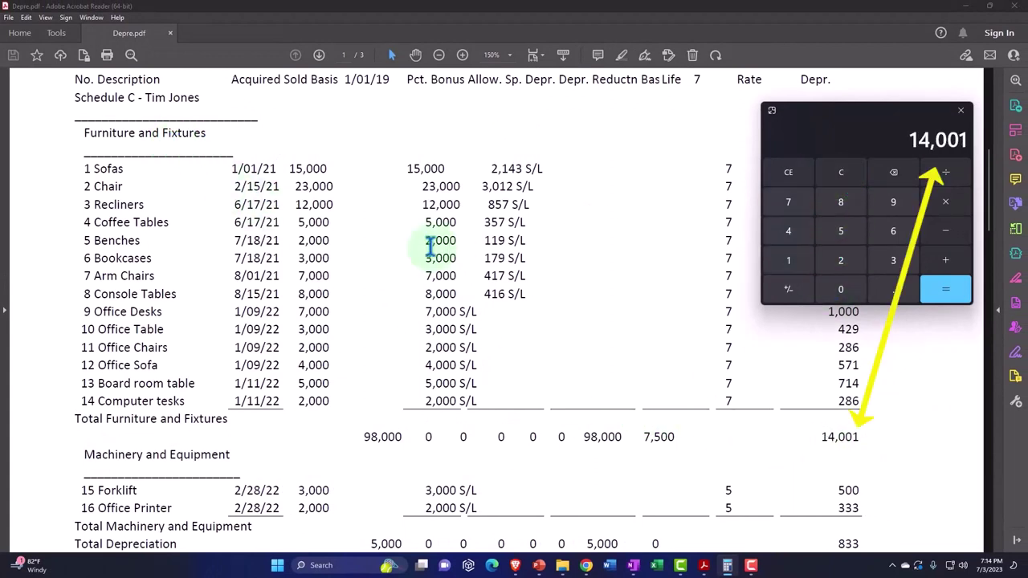
type("4001/12")
key("Return")
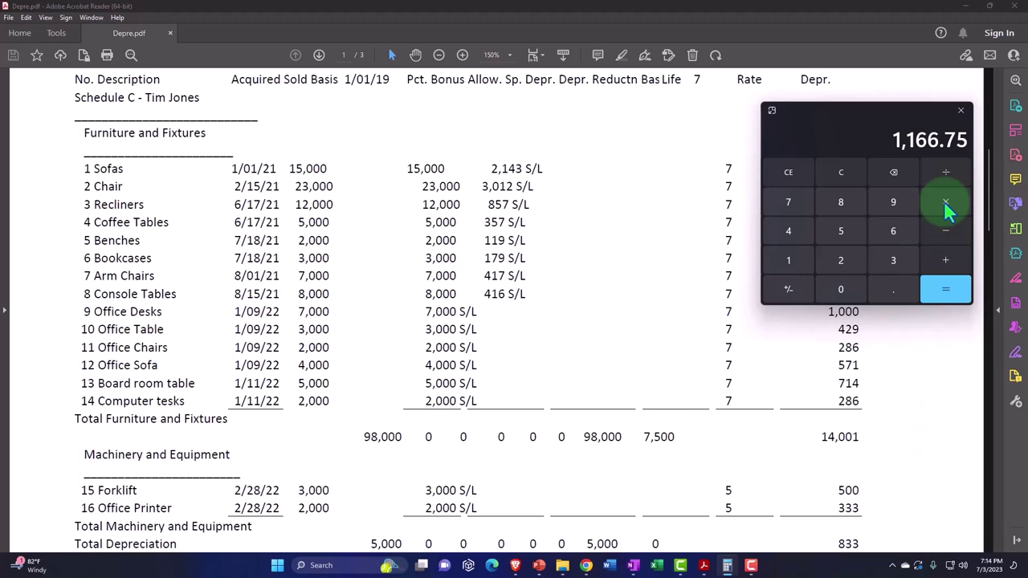
key("Return")
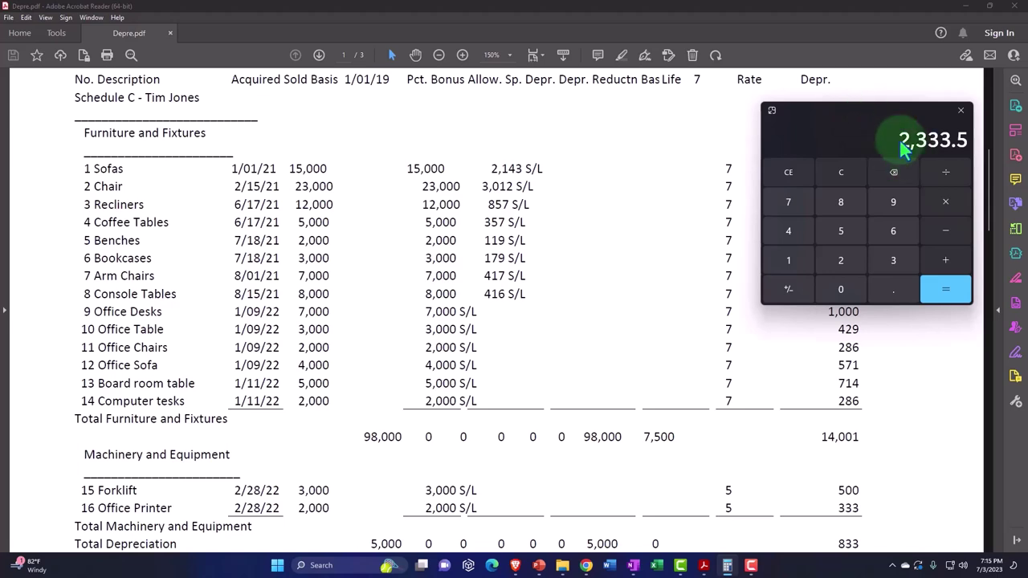
key("alt+F4")
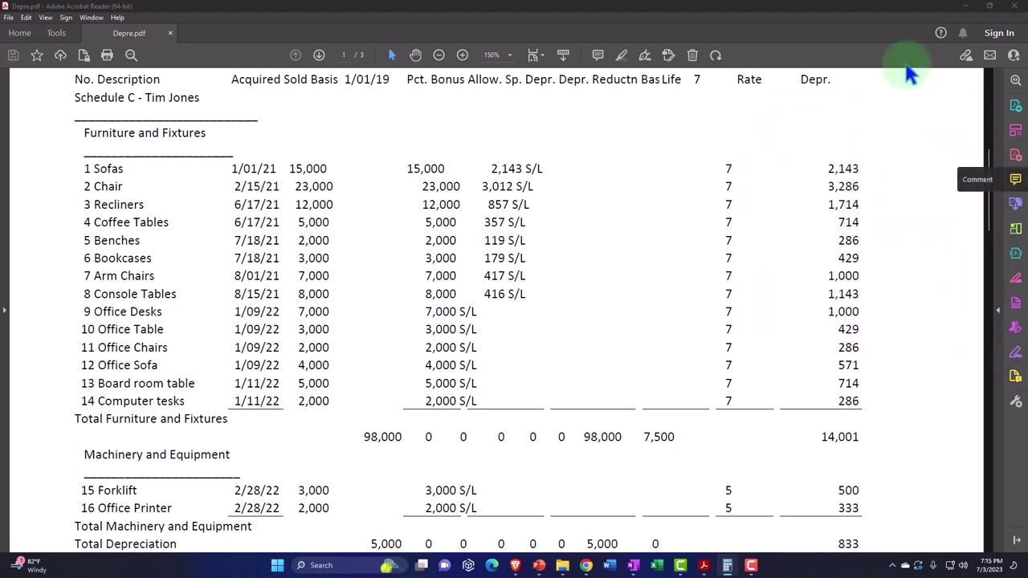
left_click(968, 4)
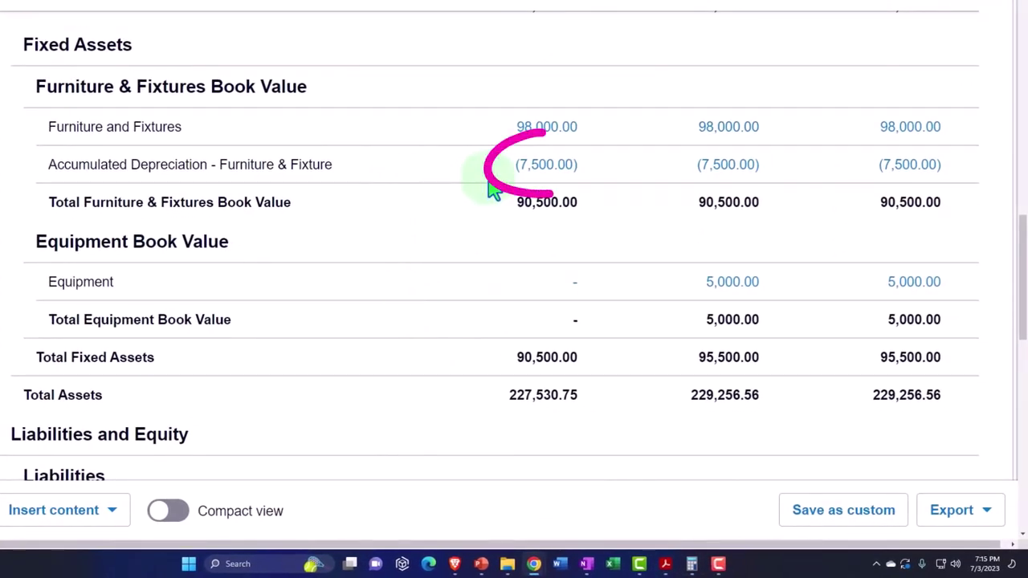
left_click(541, 178)
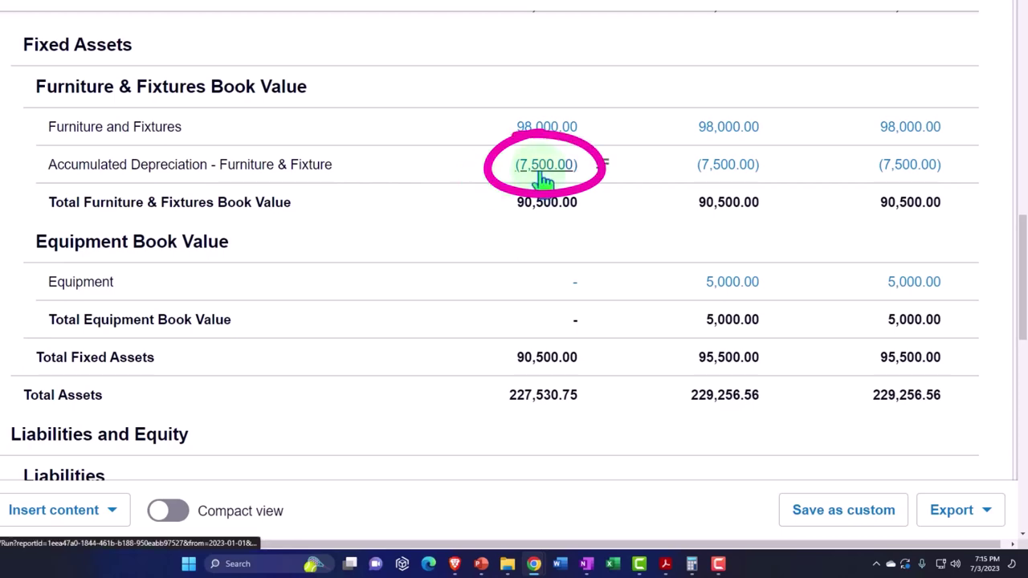
Search the reports for "jou", open the current Journal Report, and start a new manual journal from it.
left_click(34, 10)
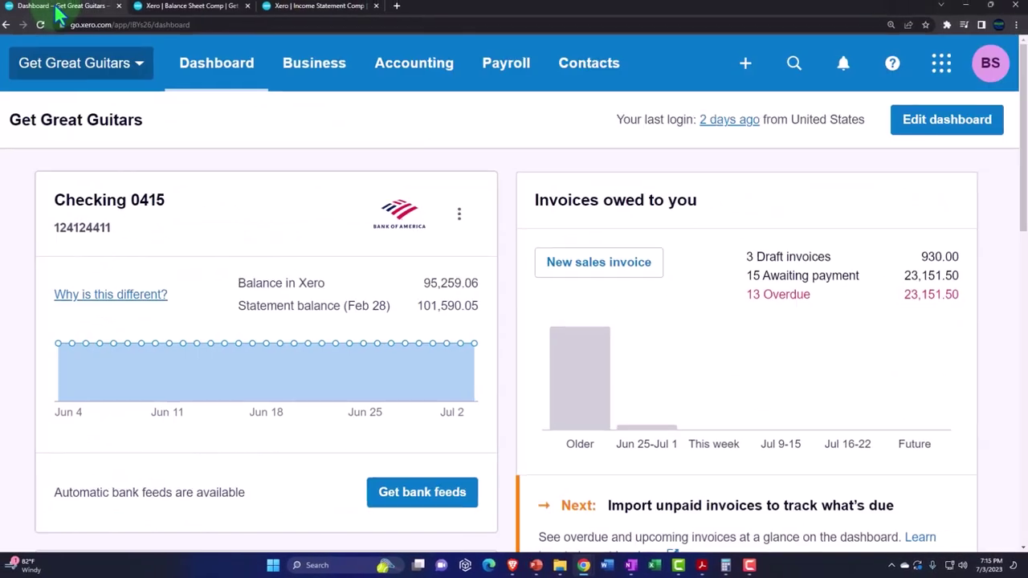
left_click(432, 74)
left_click(414, 170)
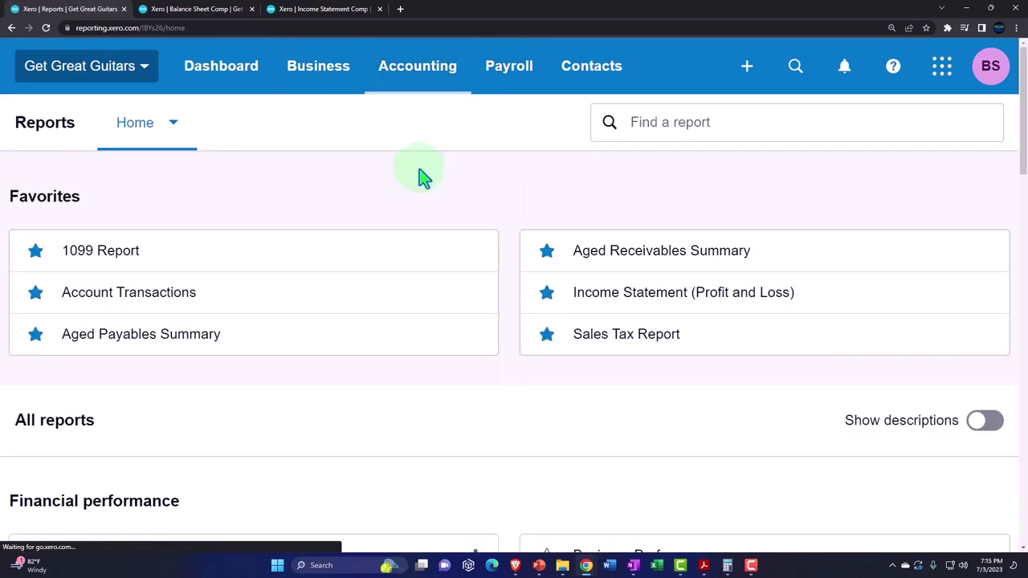
left_click(651, 122)
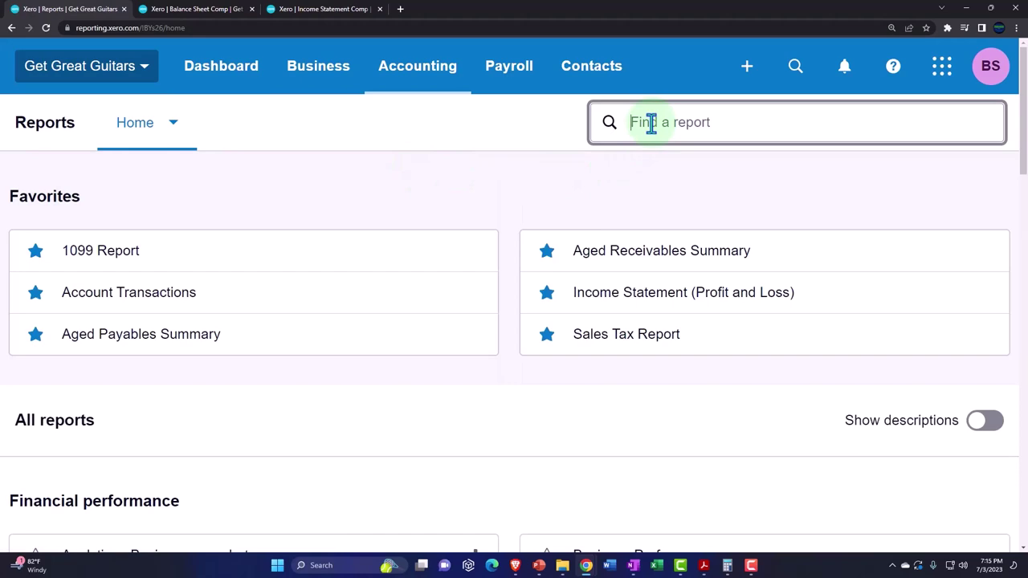
type("jou")
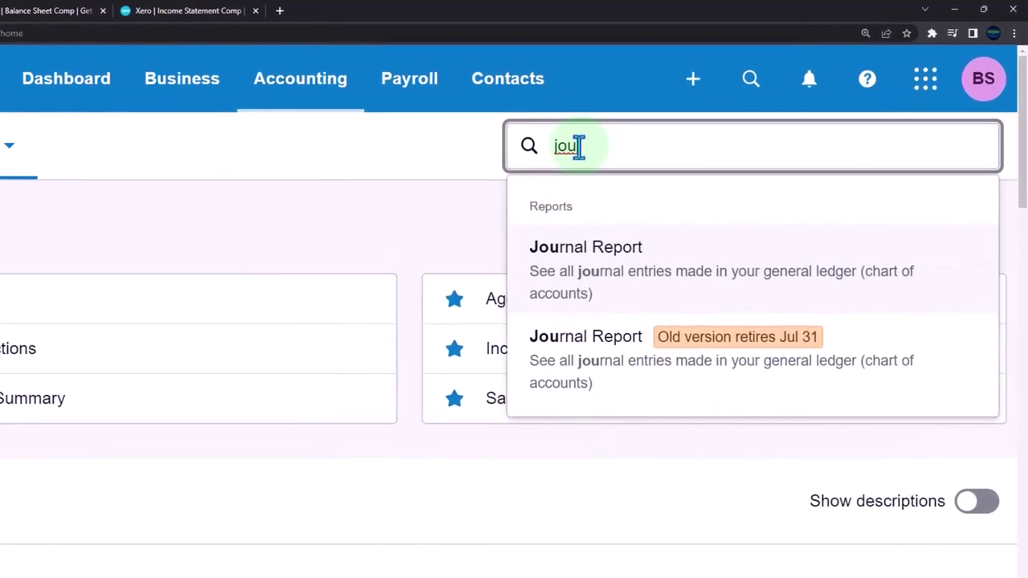
left_click(580, 249)
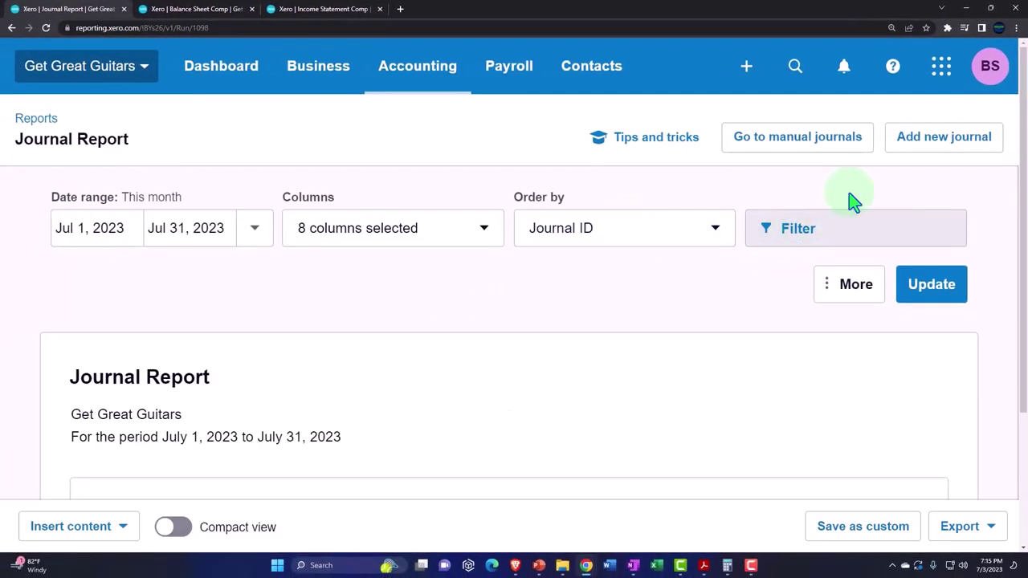
left_click(910, 138)
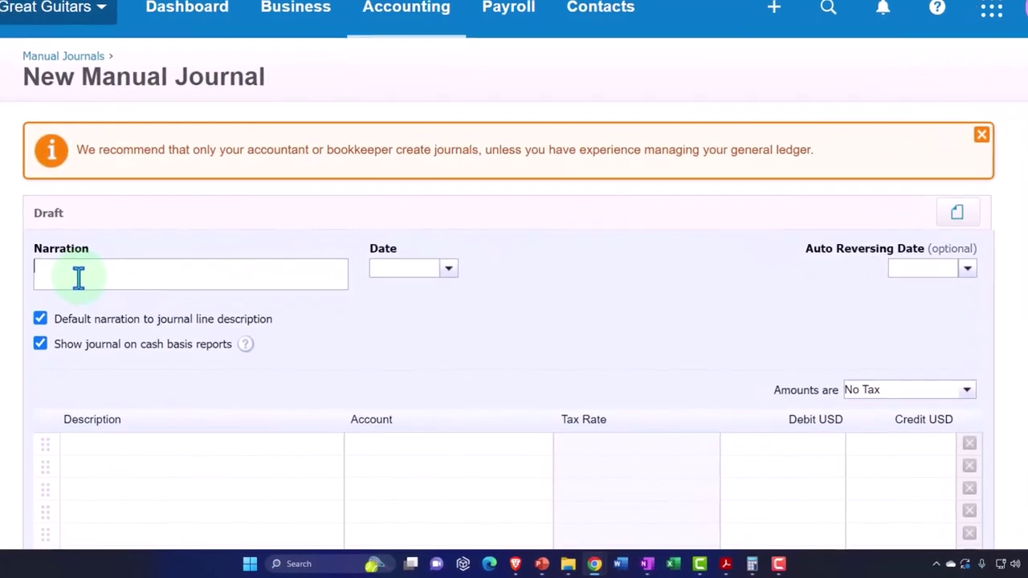
Give the manual journal the narration "Adj" and the date Feb 28, 2023.
type("Adj")
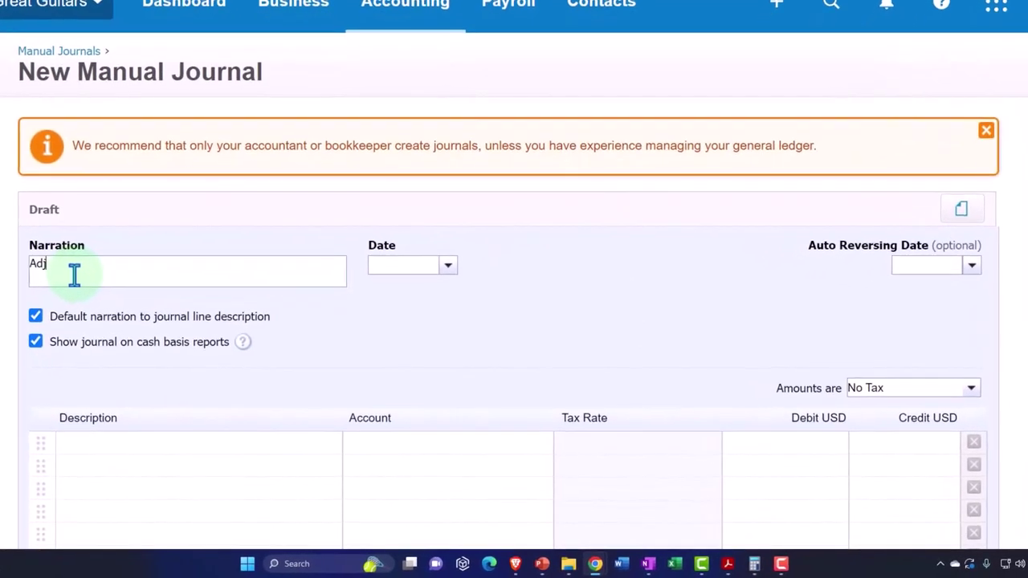
left_click(447, 266)
left_click(397, 294)
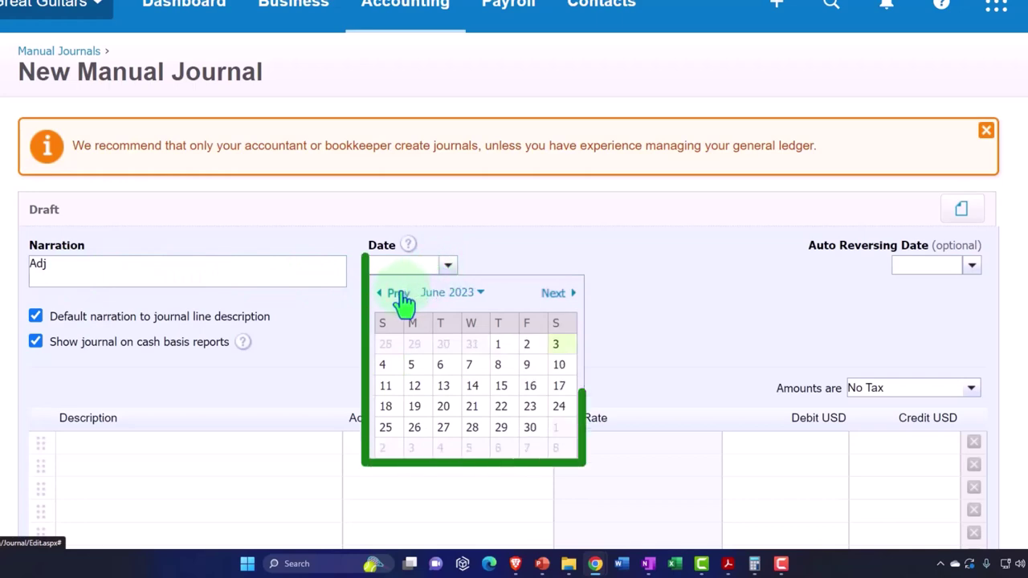
left_click(399, 295)
left_click(398, 294)
left_click(398, 294)
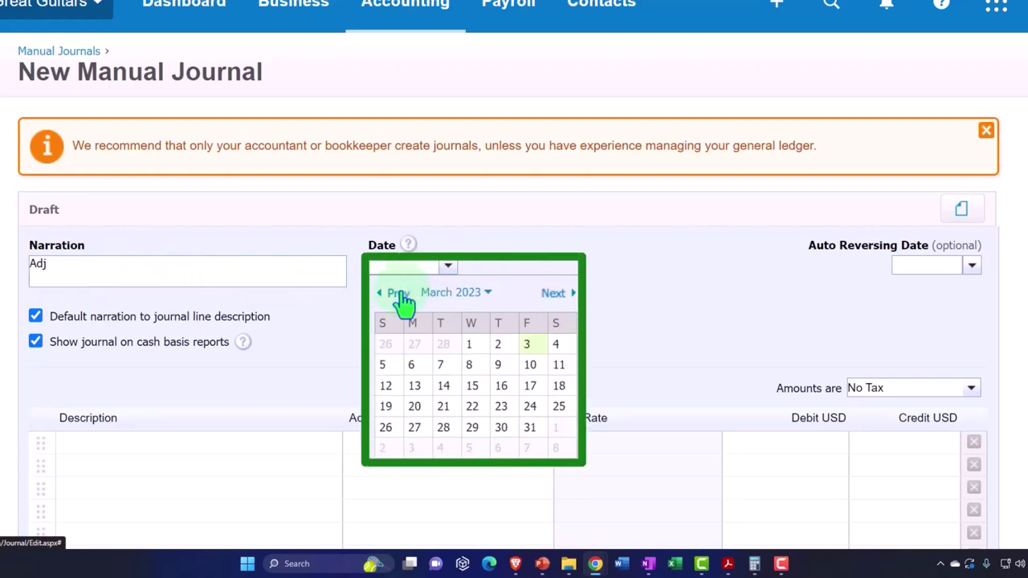
left_click(399, 294)
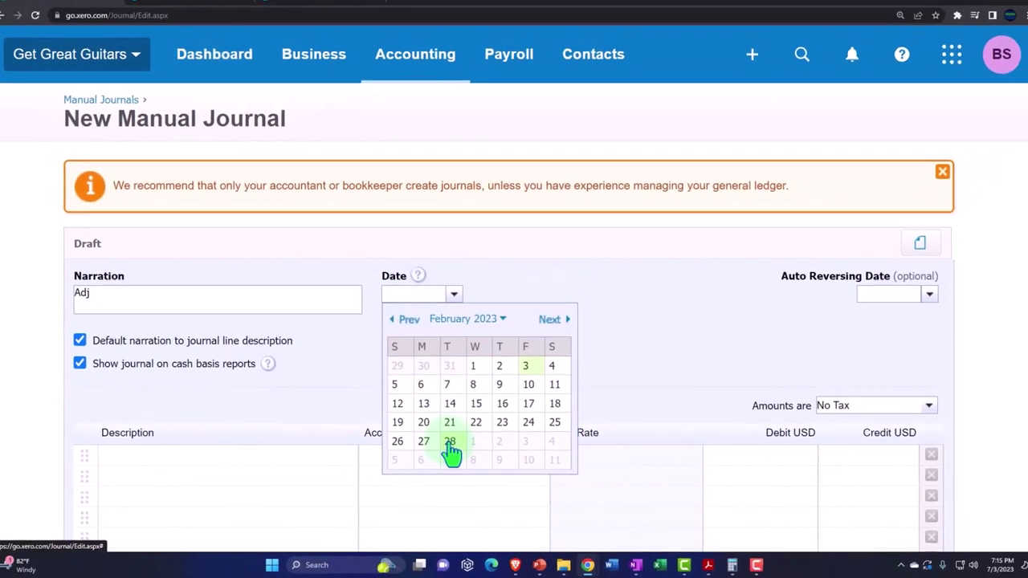
left_click(443, 427)
Start the first journal line with the default "Adj" description and the account 7000 - Depreciation, ready for its debit amount.
scroll(160, 349, "down", 1)
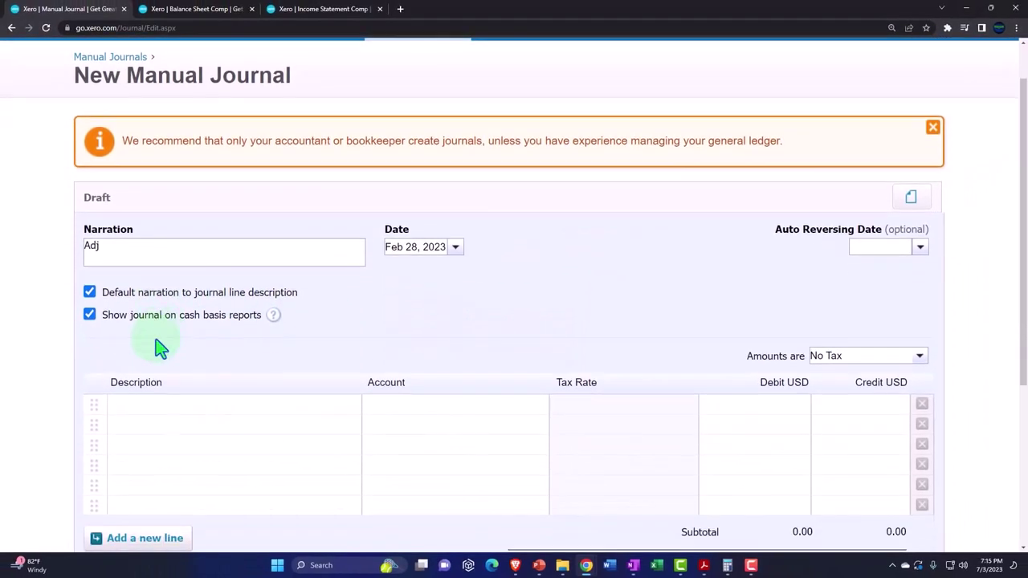
key("ctrl+plus")
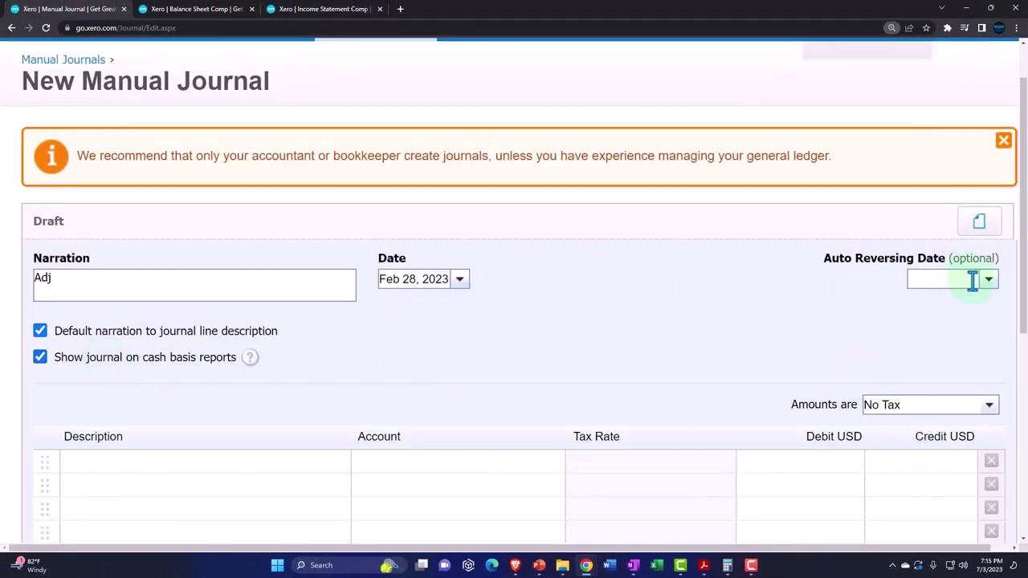
scroll(730, 337, "down", 1)
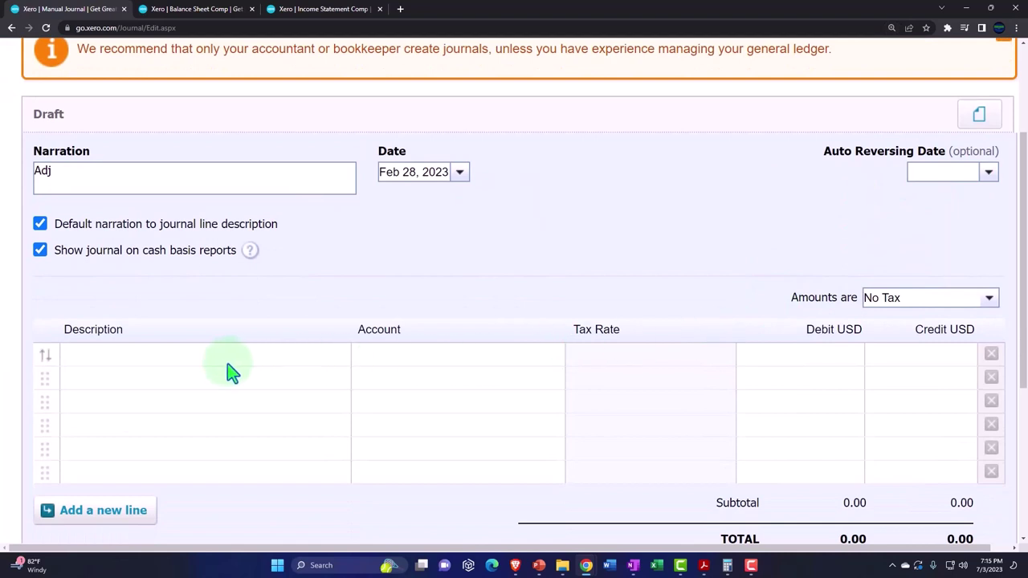
left_click(139, 360)
key("Tab")
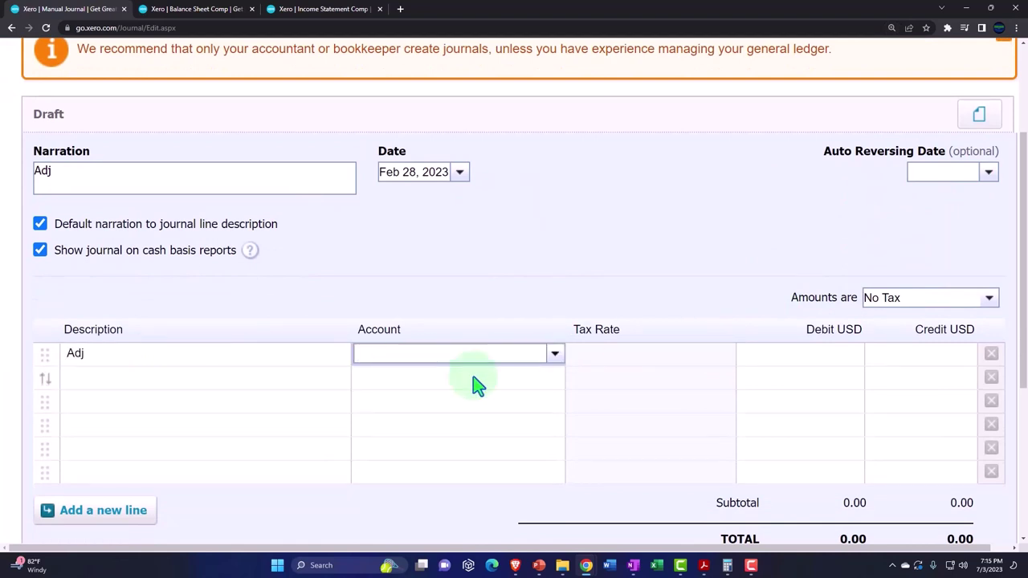
left_click(554, 354)
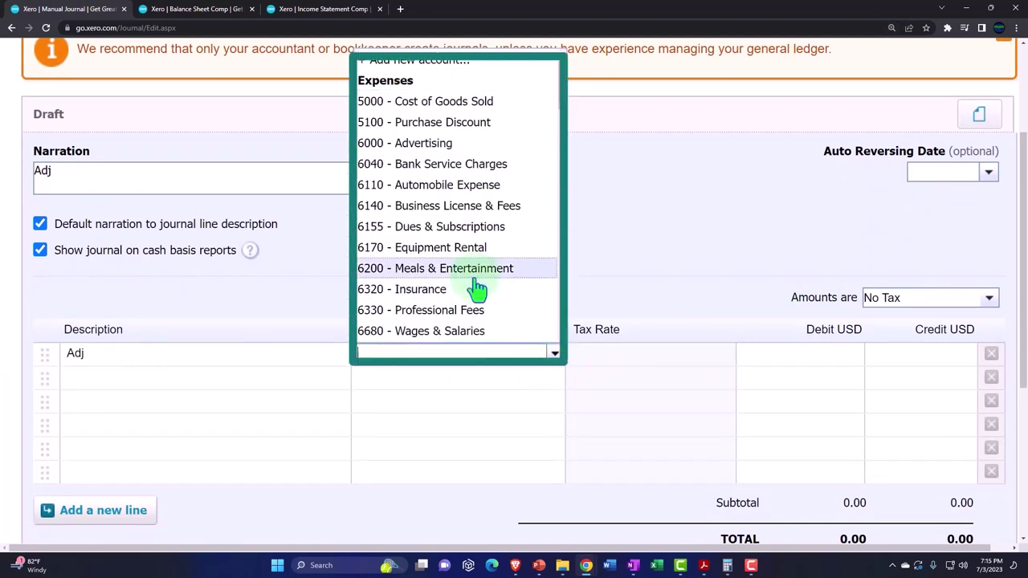
type("dep")
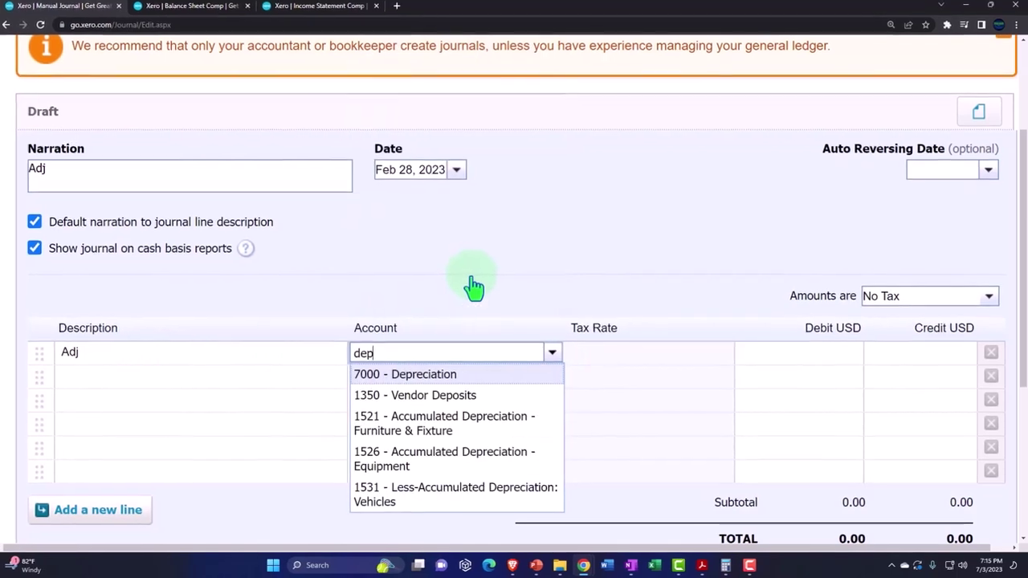
left_click(414, 372)
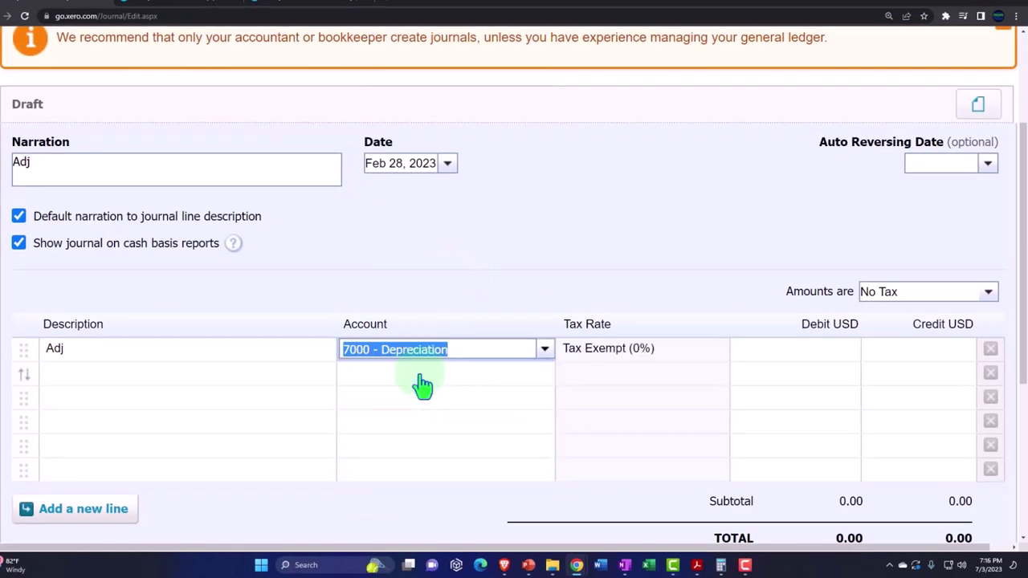
key("Tab")
key("Tab")
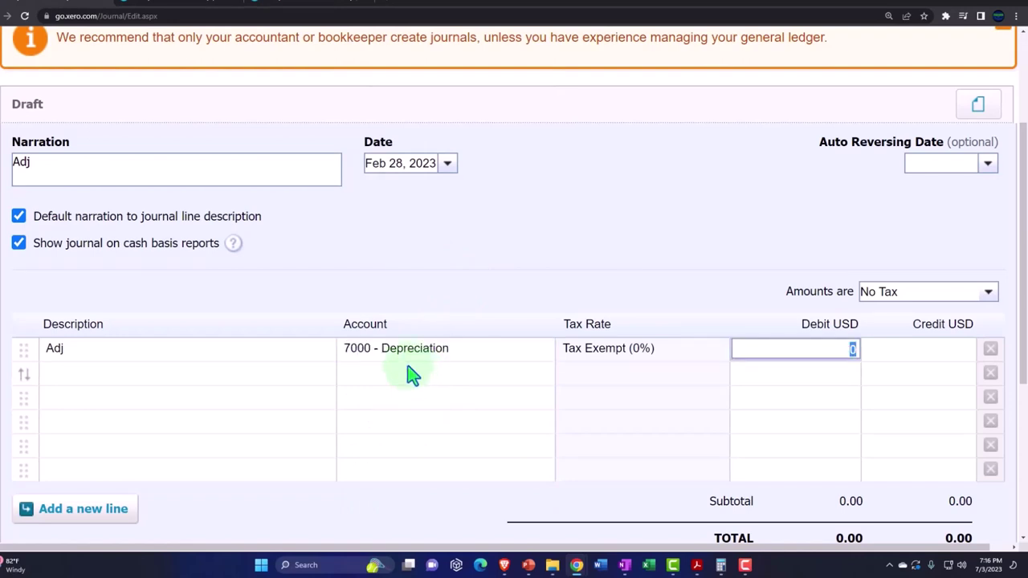
Compare the asset categories in Depre.pdf with the fixed assets on Balance Sheet Comp and the operating expenses on Income Statement Comp.
left_click(696, 566)
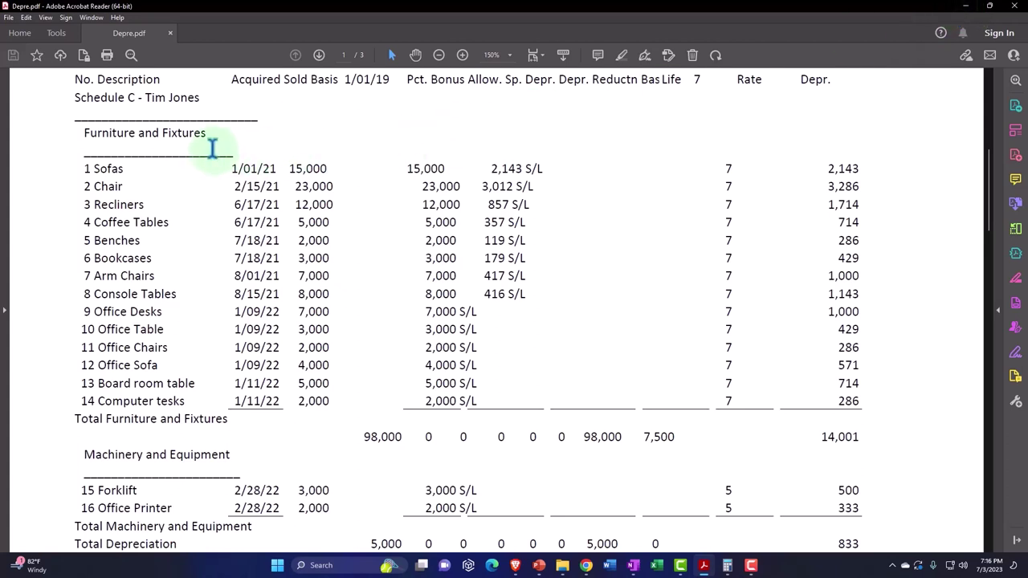
left_click(970, 12)
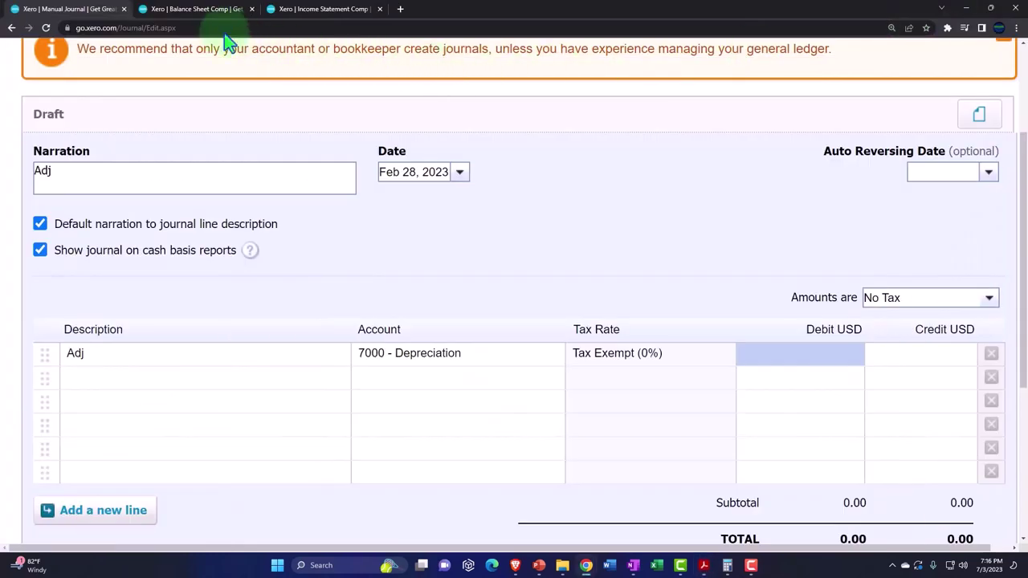
left_click(185, 9)
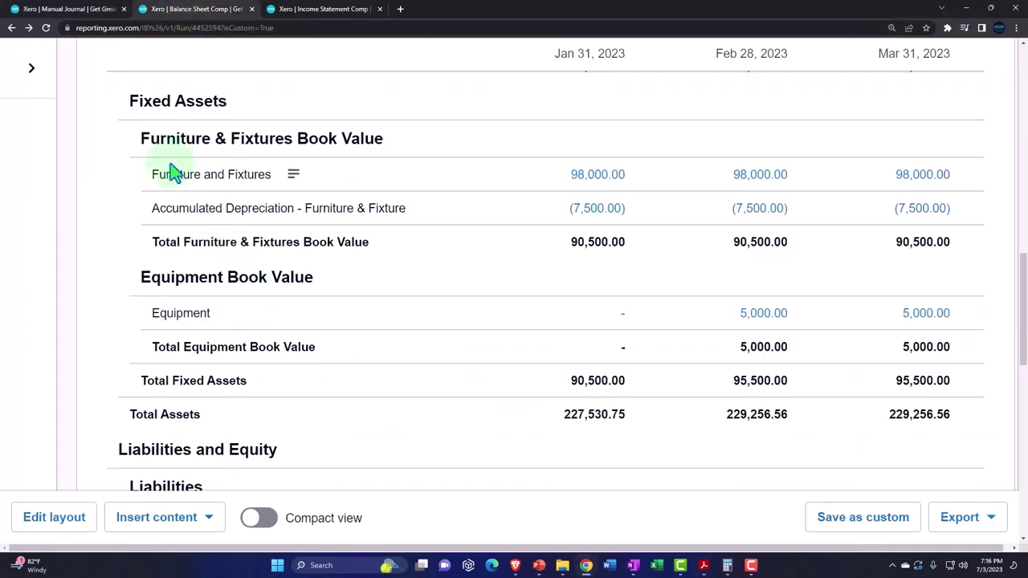
mouse_move(254, 104)
left_mouse_down()
mouse_move(299, 166)
mouse_move(256, 105)
left_mouse_up()
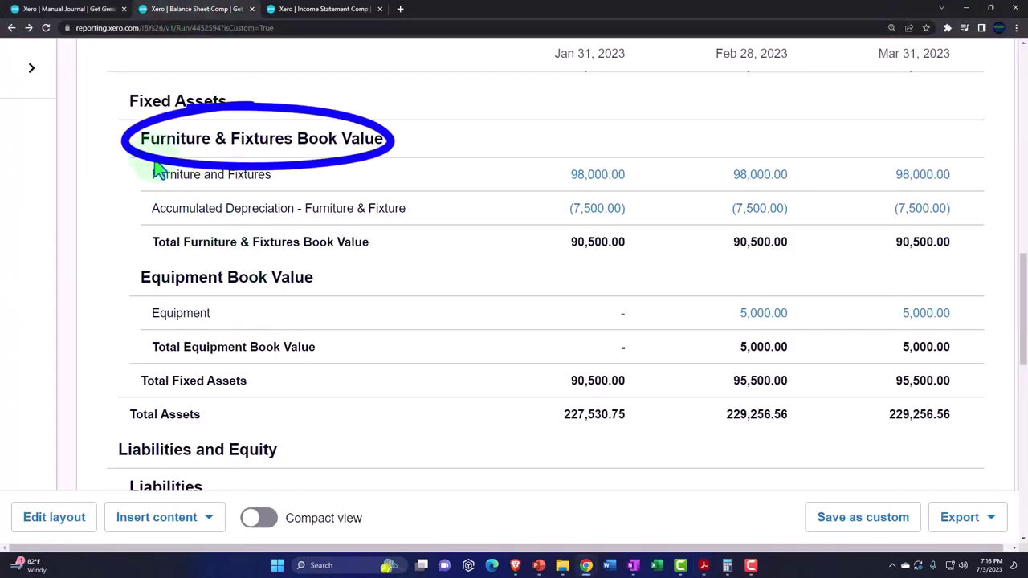
mouse_move(231, 242)
left_mouse_down()
mouse_move(168, 318)
mouse_move(283, 251)
left_mouse_up()
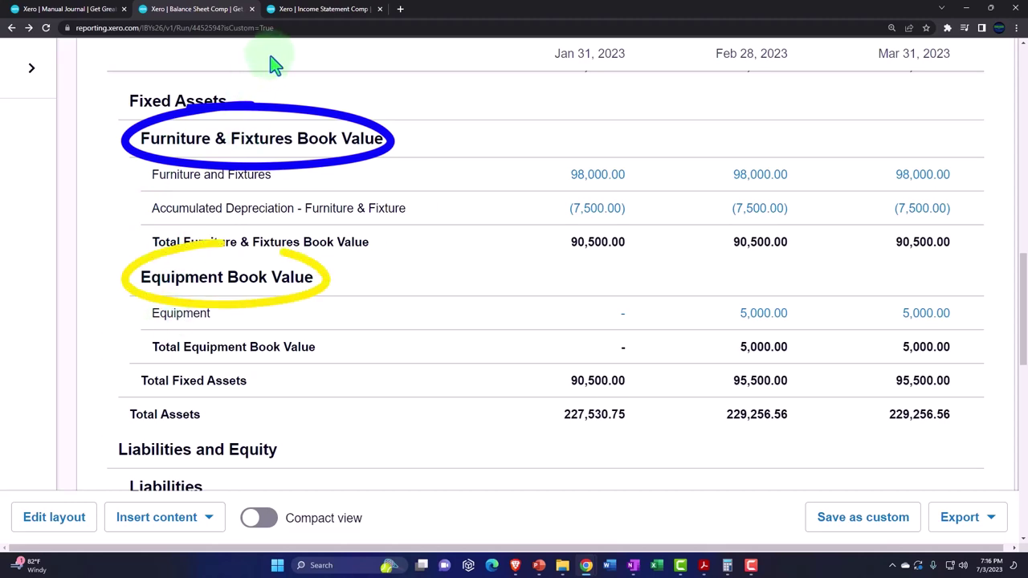
left_click(294, 9)
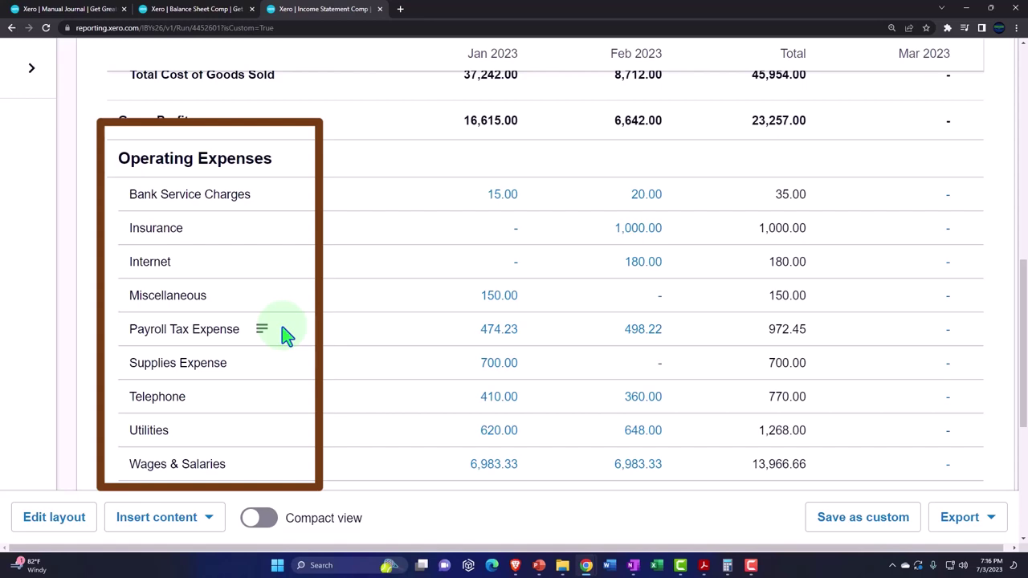
left_click(197, 9)
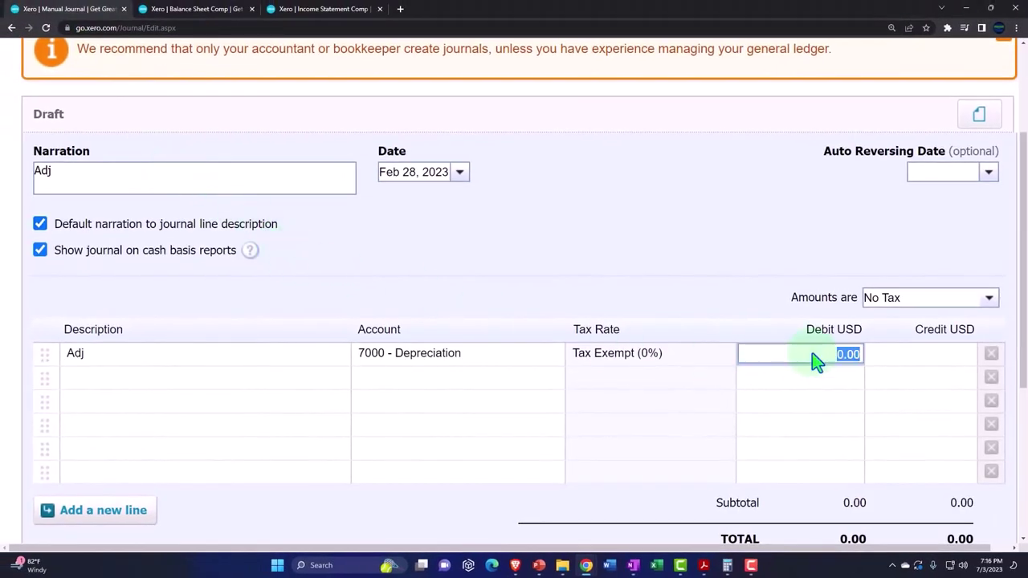
Enter a debit of 2333.5 on the Depreciation line and go to the second journal line.
type("2333.5")
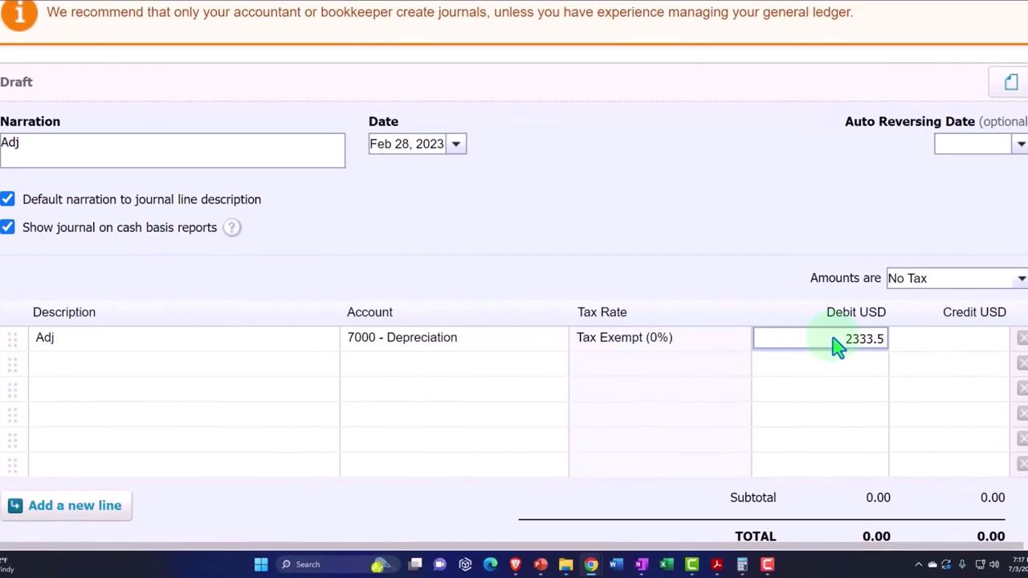
key("Tab")
key("Tab")
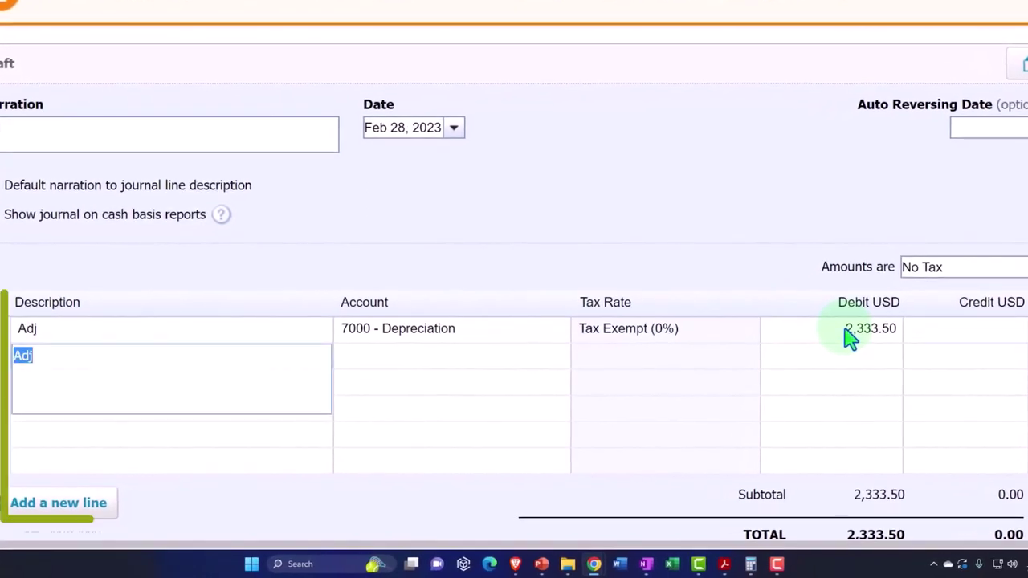
Credit 2,333.50 to 1526 - Accumulated Depreciation - Equipment on the second line and post the journal.
key("Tab")
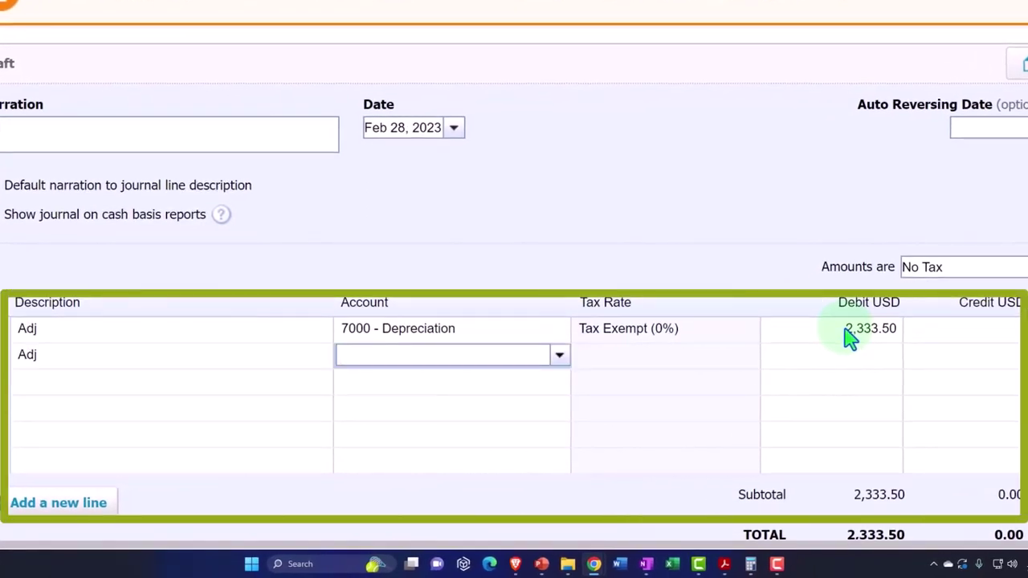
type("acc")
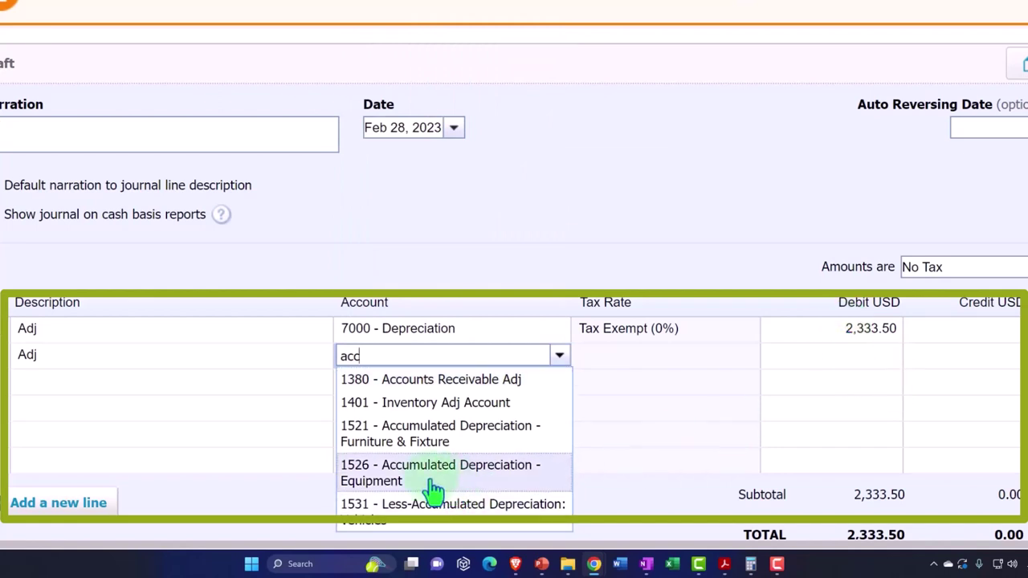
left_click(476, 480)
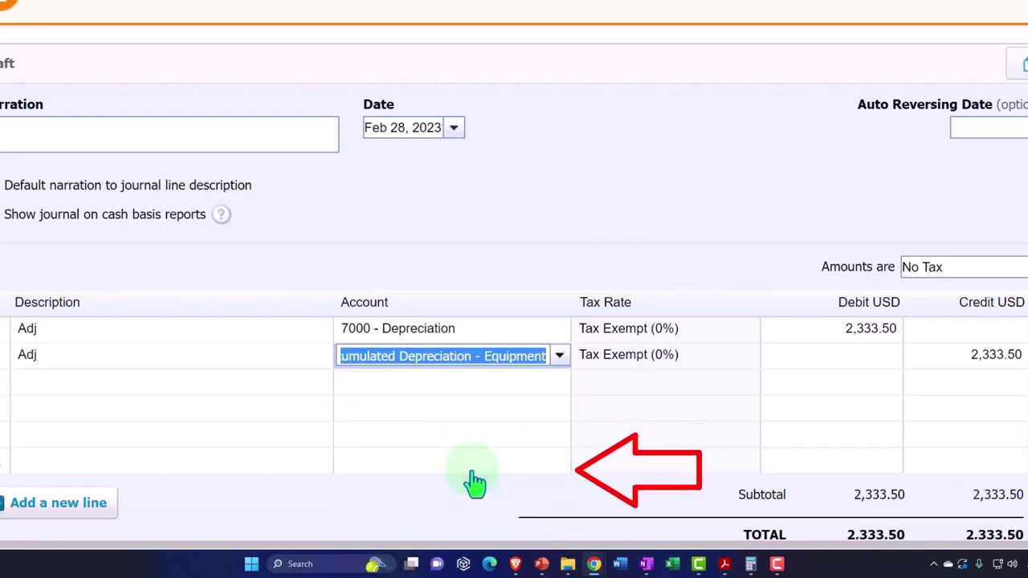
key("Tab")
key("Tab")
key("Tab")
key("Tab")
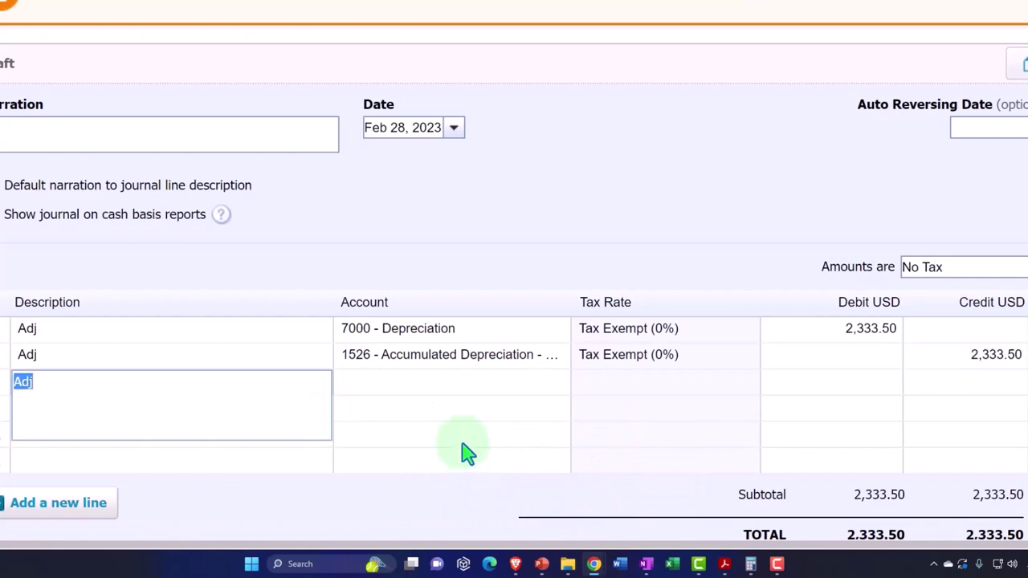
scroll(466, 451, "down", 3)
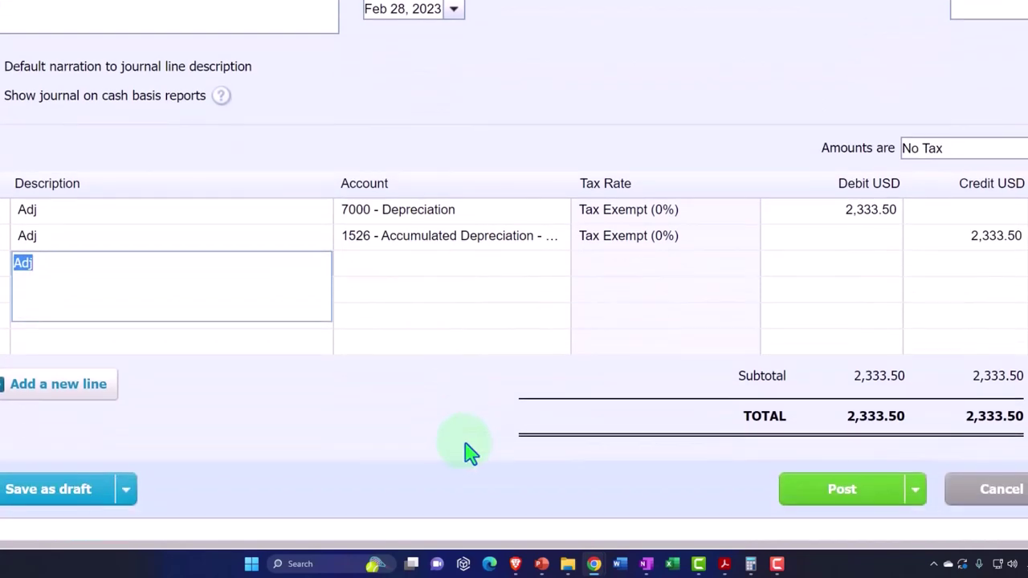
left_click(819, 492)
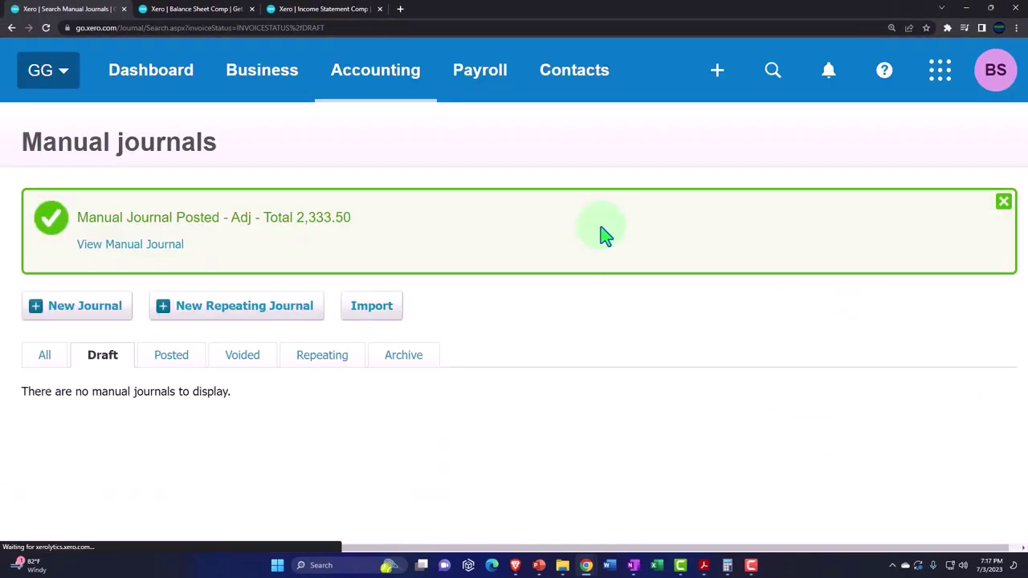
Update the Balance Sheet Comp report and review its current assets and fixed asset book values.
left_click(196, 10)
scroll(677, 245, "up", 10)
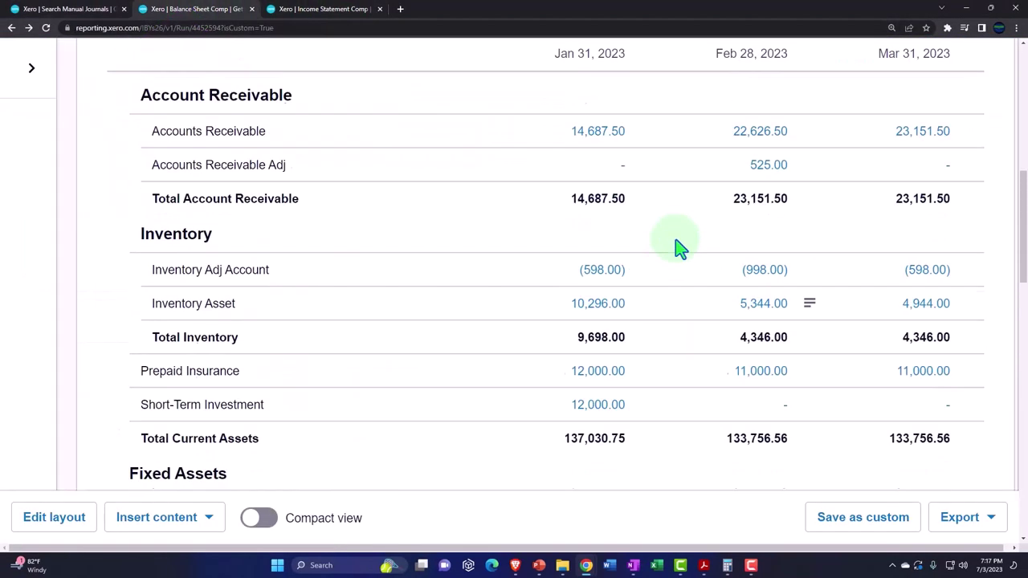
scroll(677, 245, "up", 1)
left_click(956, 228)
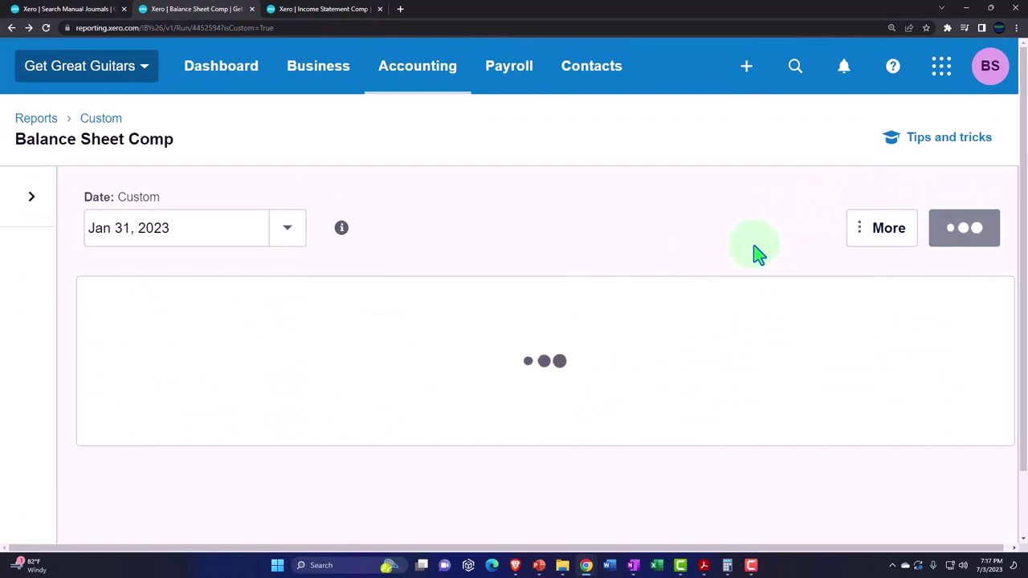
scroll(739, 241, "down", 6)
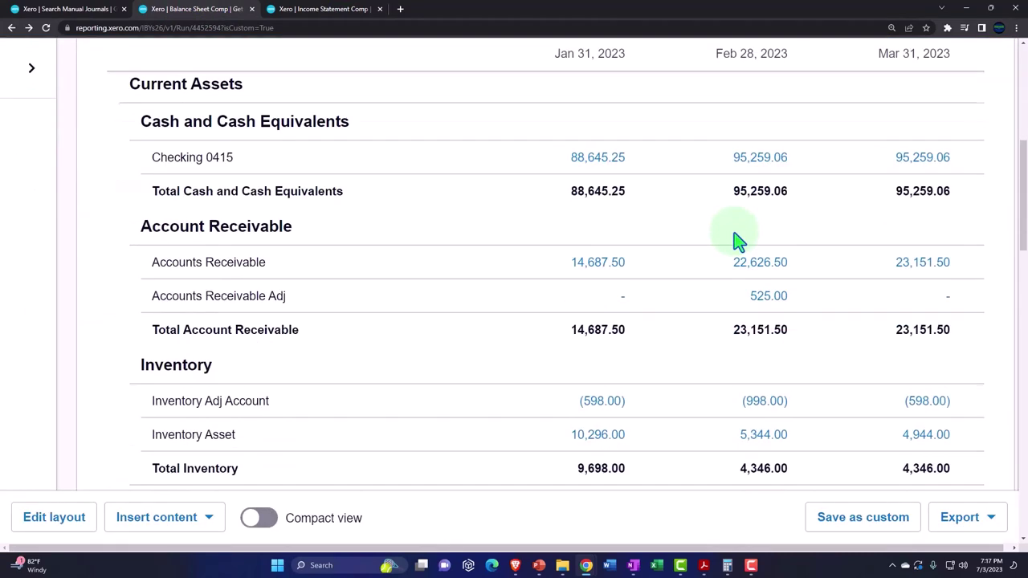
scroll(739, 241, "down", 3)
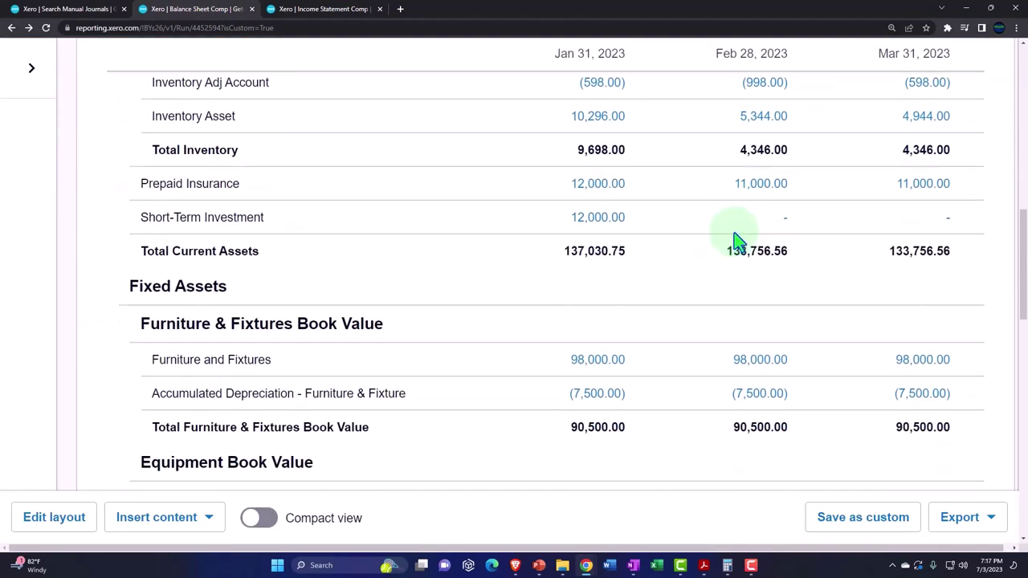
scroll(738, 243, "up", 1)
scroll(737, 243, "up", 3)
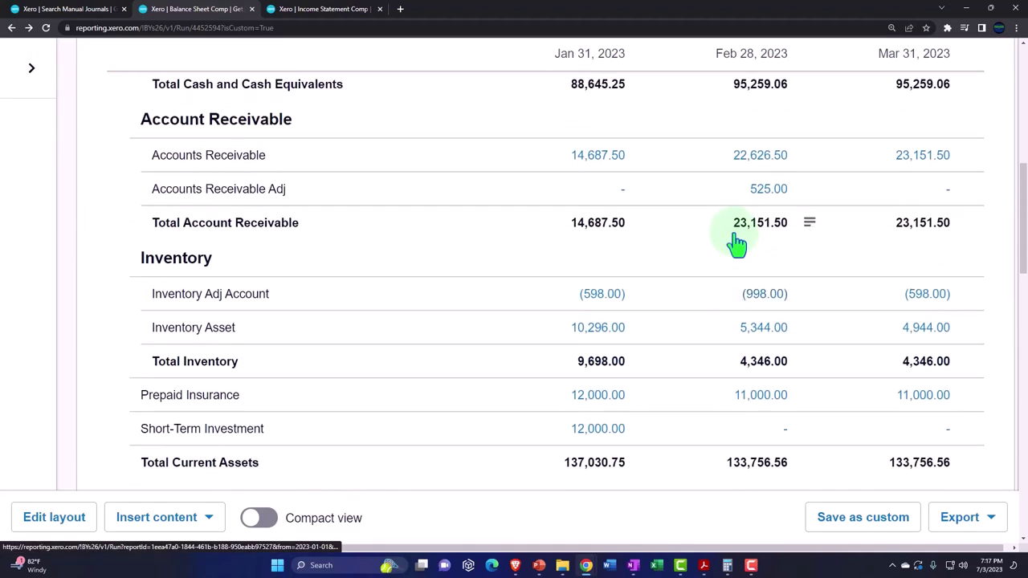
scroll(737, 244, "down", 3)
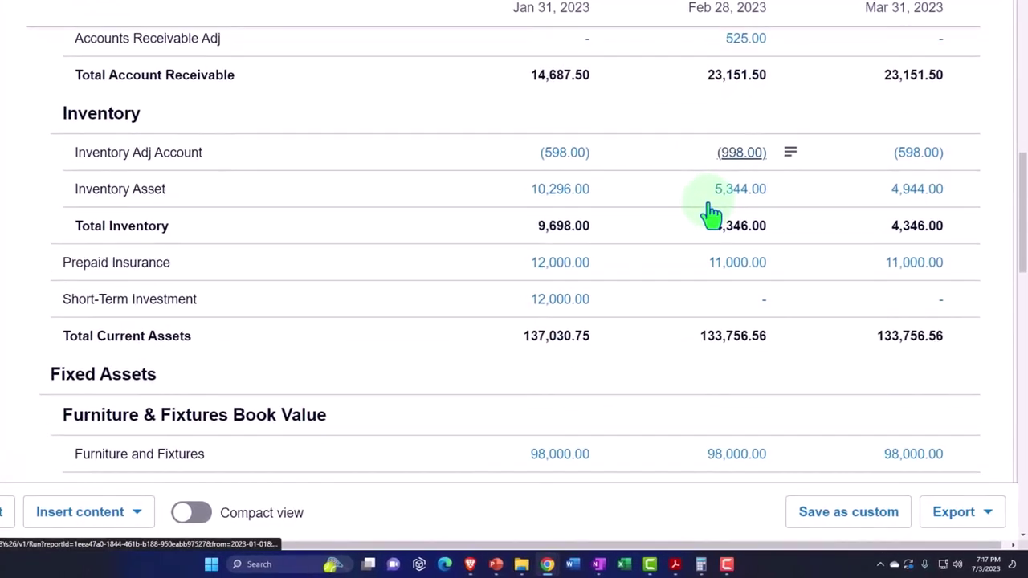
scroll(711, 213, "down", 3)
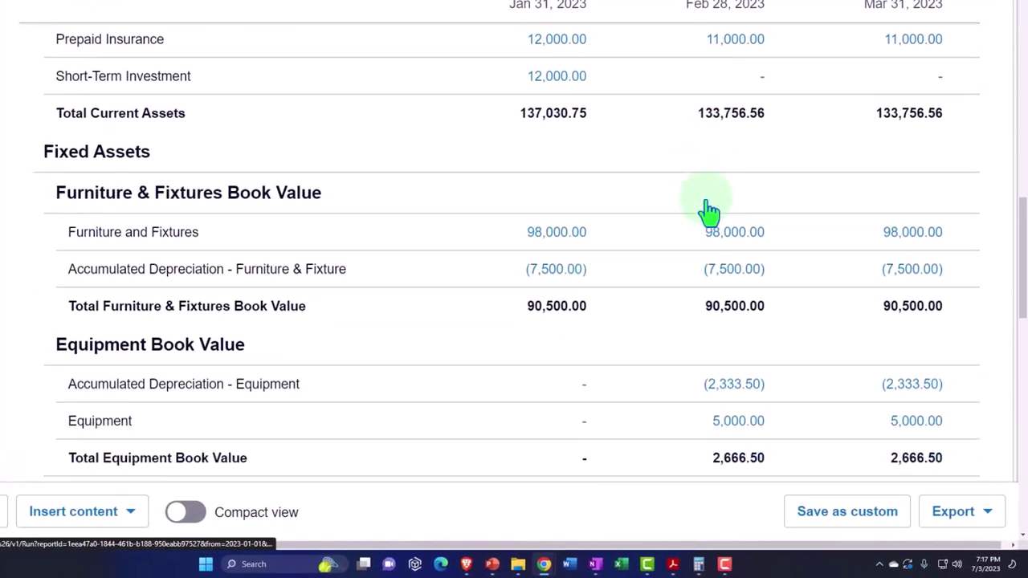
Compare the Calculator result with Accumulated Depreciation - Equipment, and open the transactions behind its Feb 28, 2023 amount.
key("alt+Tab")
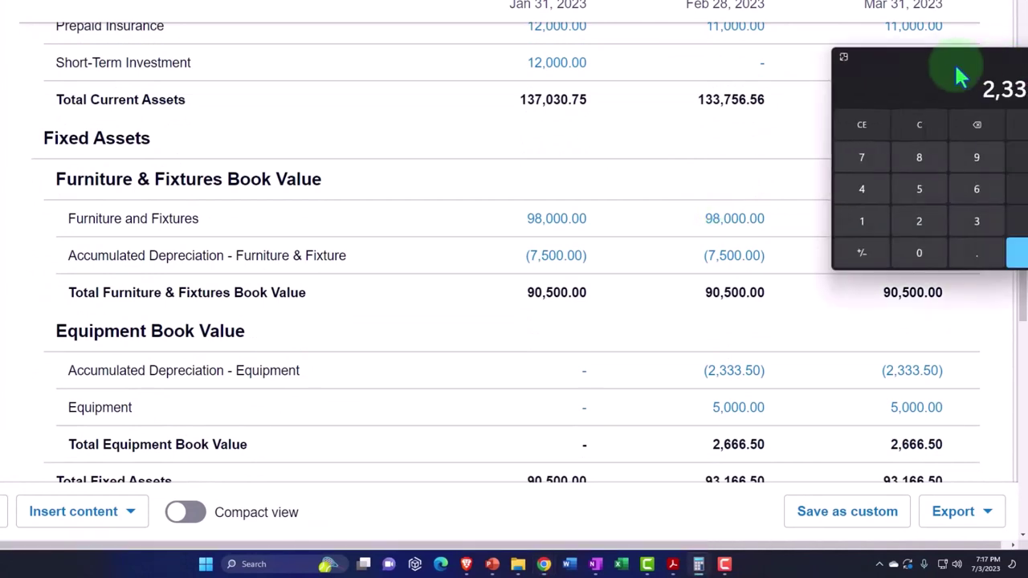
left_click_drag(959, 73, 783, 336)
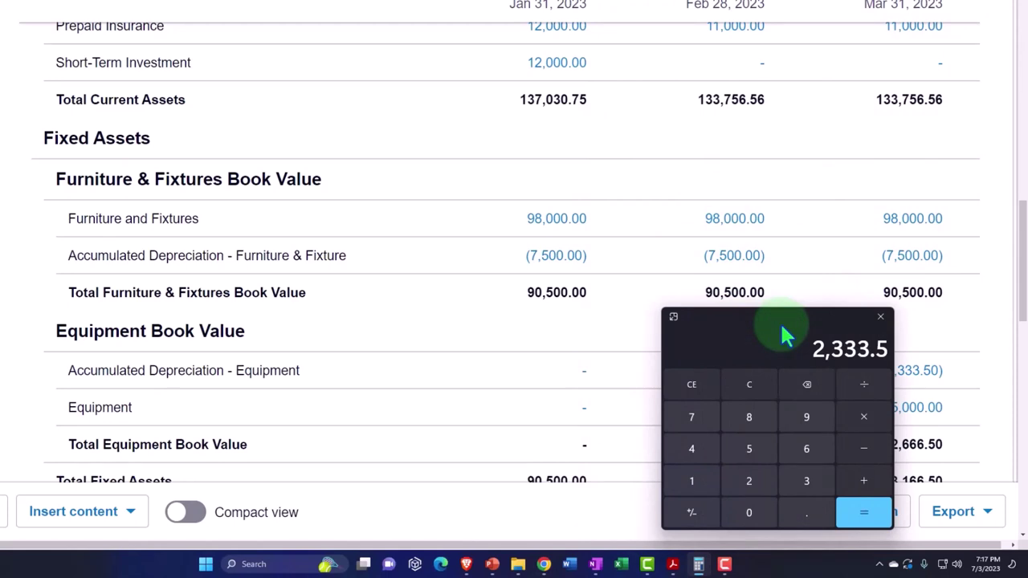
scroll(517, 294, "down", 2)
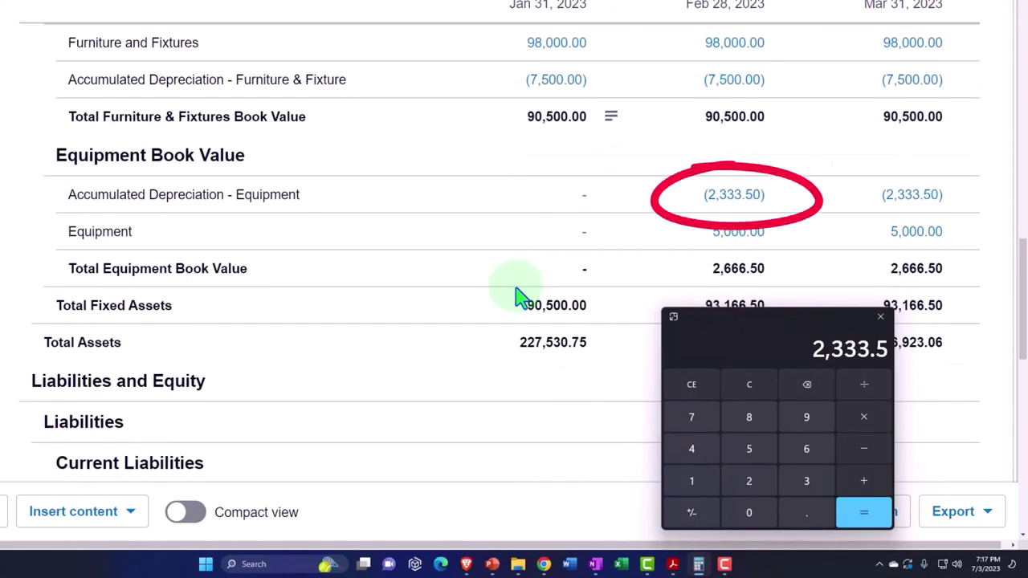
left_click(517, 294)
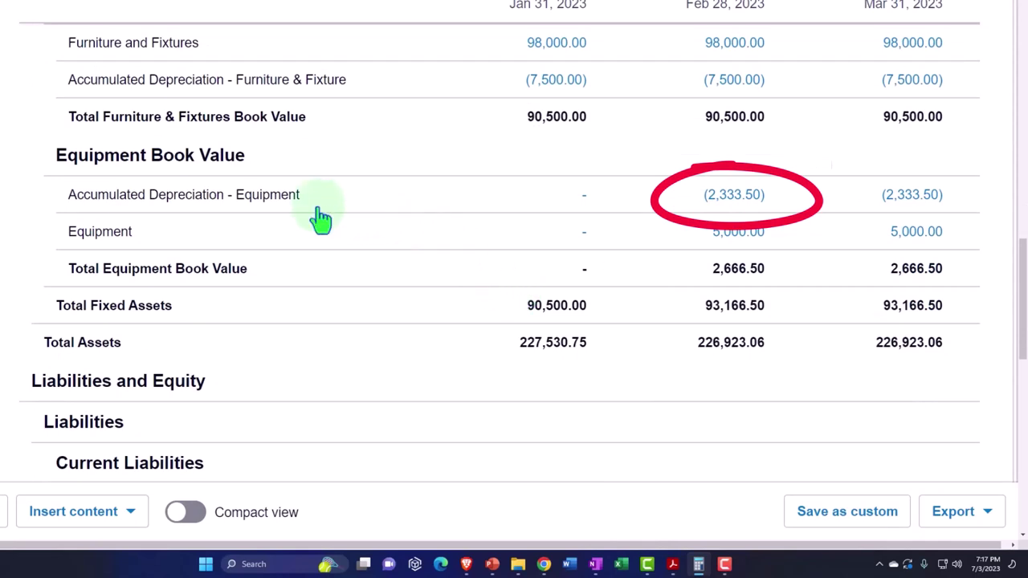
left_click(717, 205)
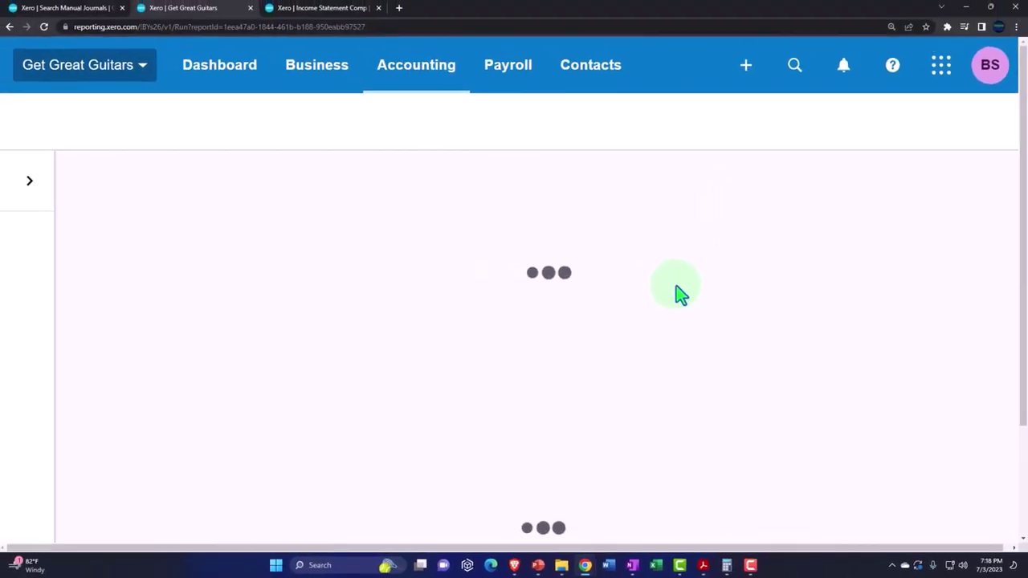
Open the Feb 28, 2023 manual journal behind the 2,333.50 Accumulated Depreciation - Equipment credit for editing.
scroll(679, 295, "down", 5)
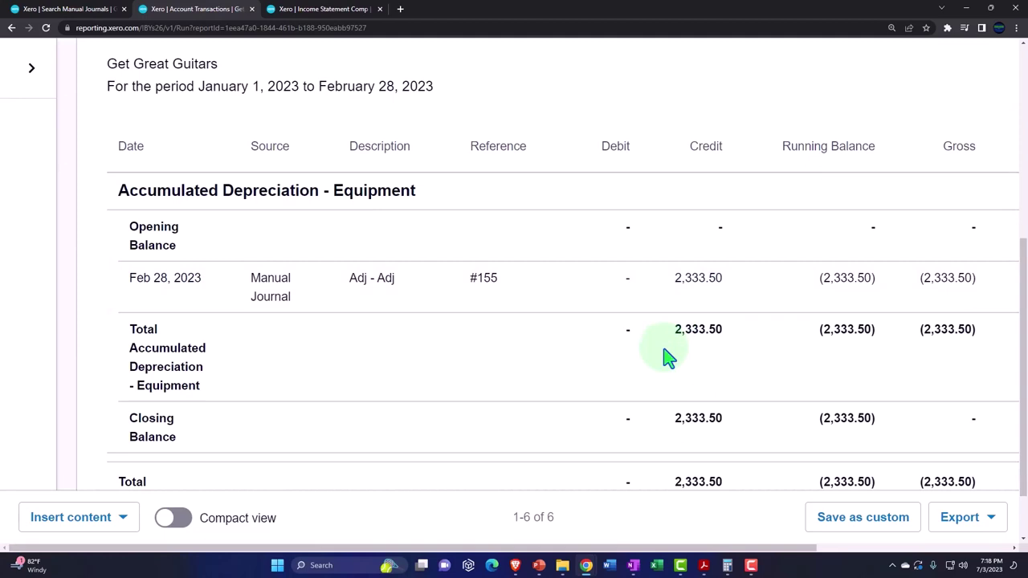
left_click(705, 294)
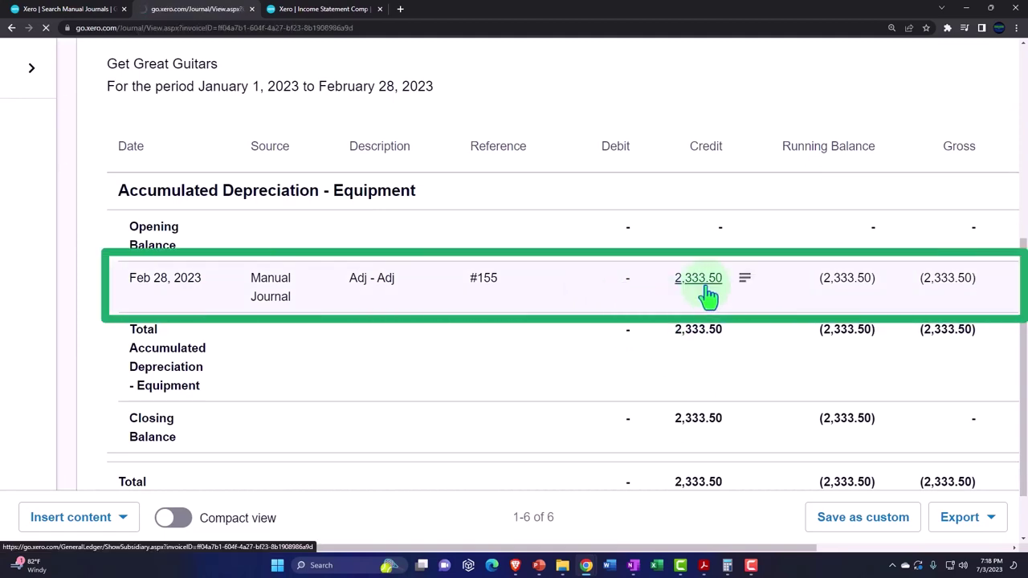
left_click(932, 218)
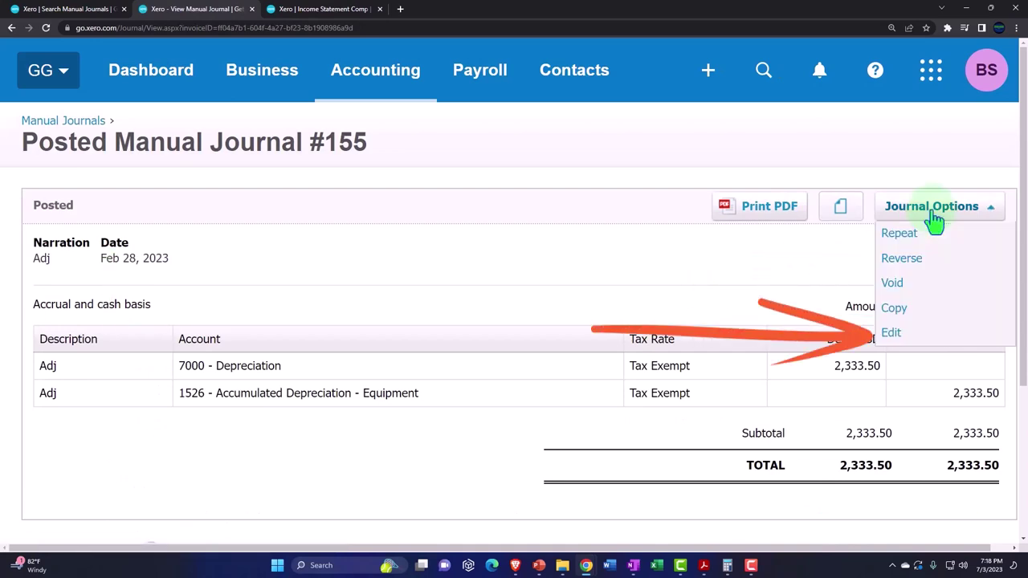
left_click(899, 336)
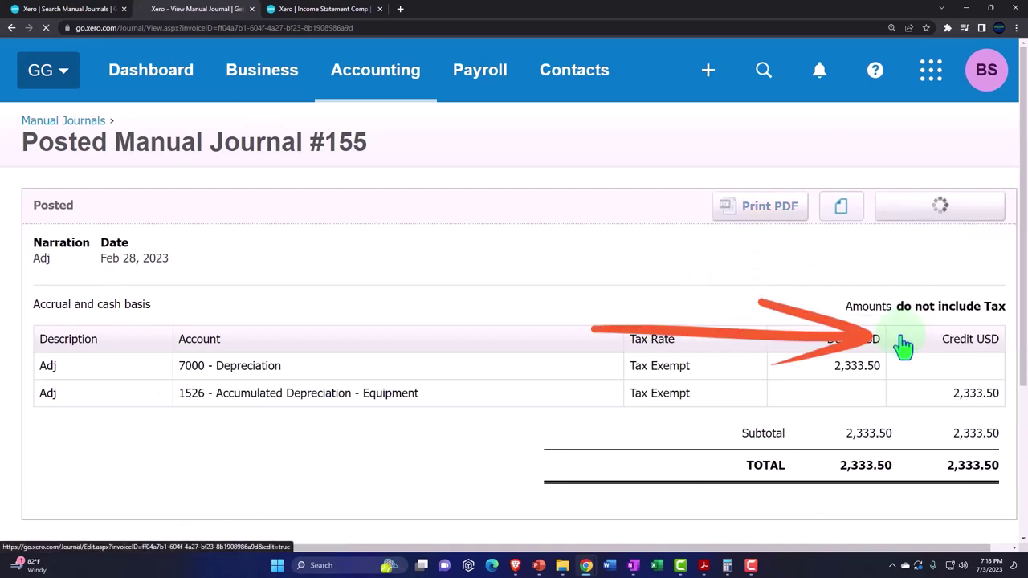
Change the second journal line's account to 1521 - Accumulated Depreciation - Furniture & Fixture and post the journal.
scroll(443, 344, "down", 3)
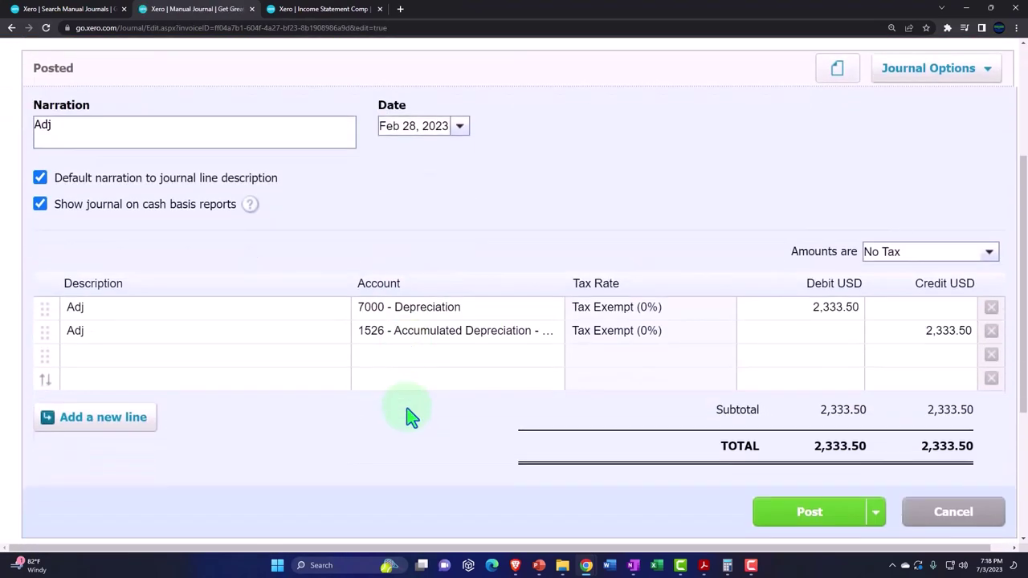
left_click(370, 340)
type("acc")
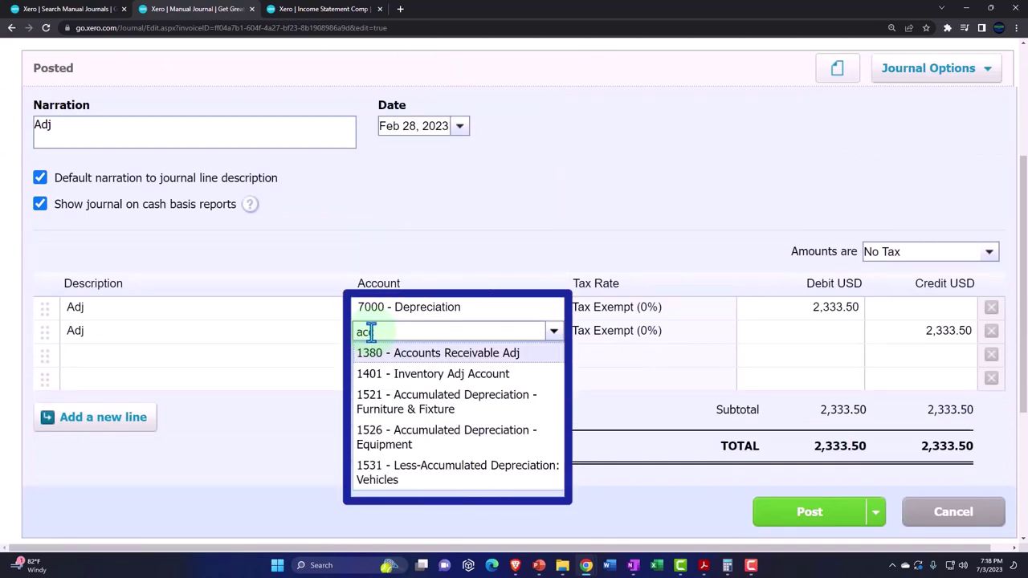
key("Down")
key("Down")
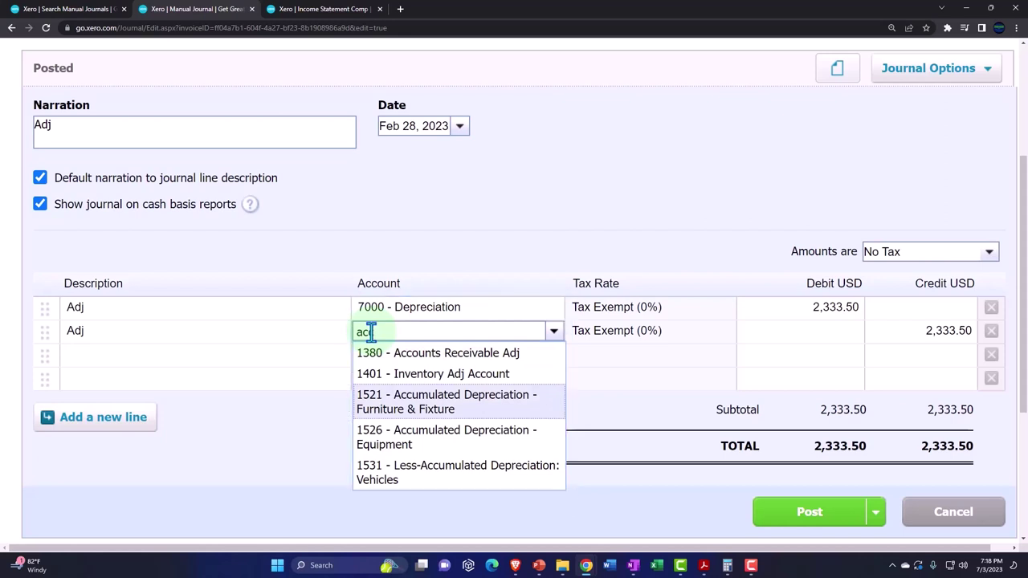
key("Tab")
key("Tab")
key("Tab")
key("Tab")
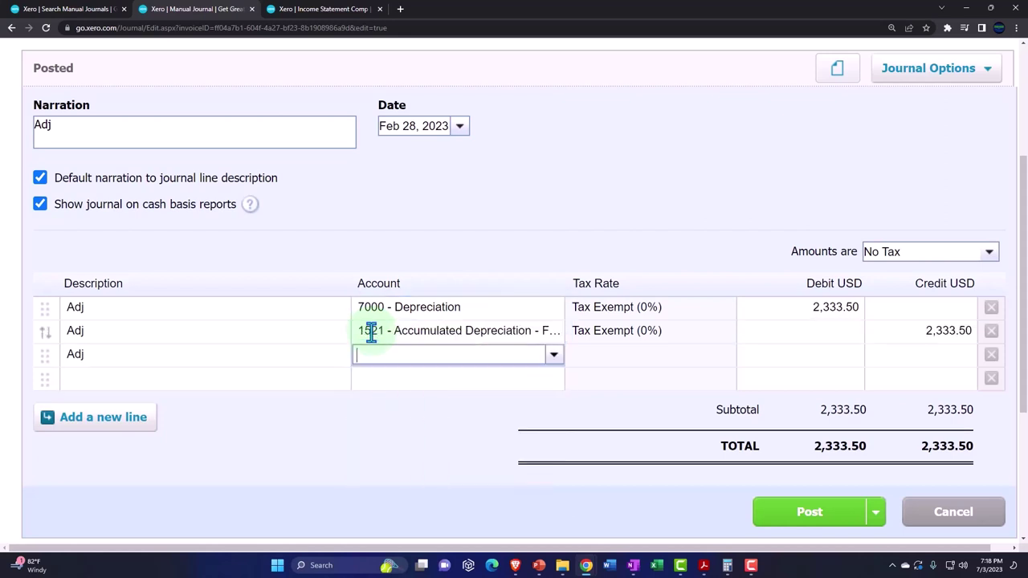
left_click(799, 512)
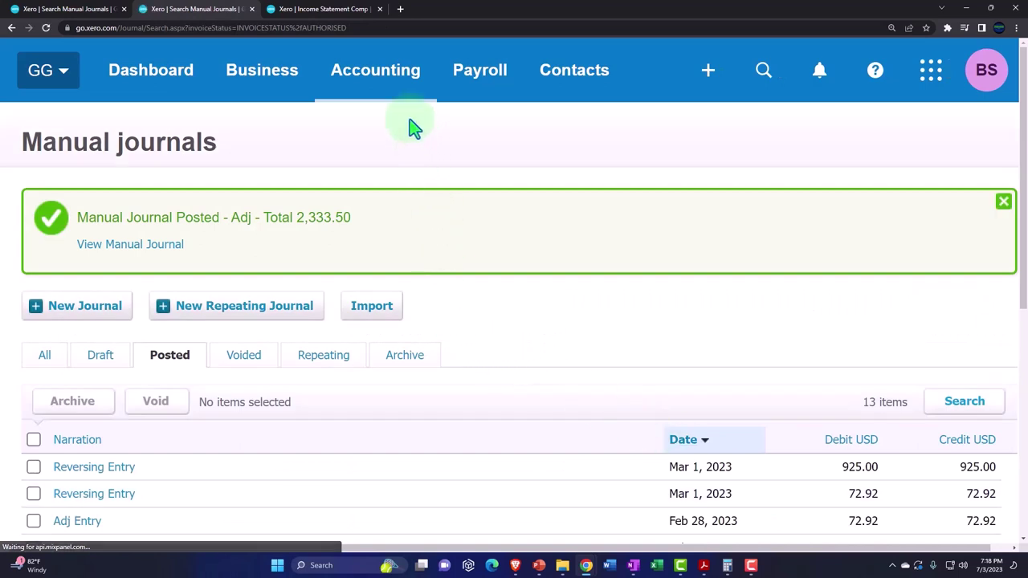
Open the Balance Sheet Comp report and review the furniture and equipment book values under Fixed Assets.
left_click(388, 90)
scroll(408, 292, "down", 1)
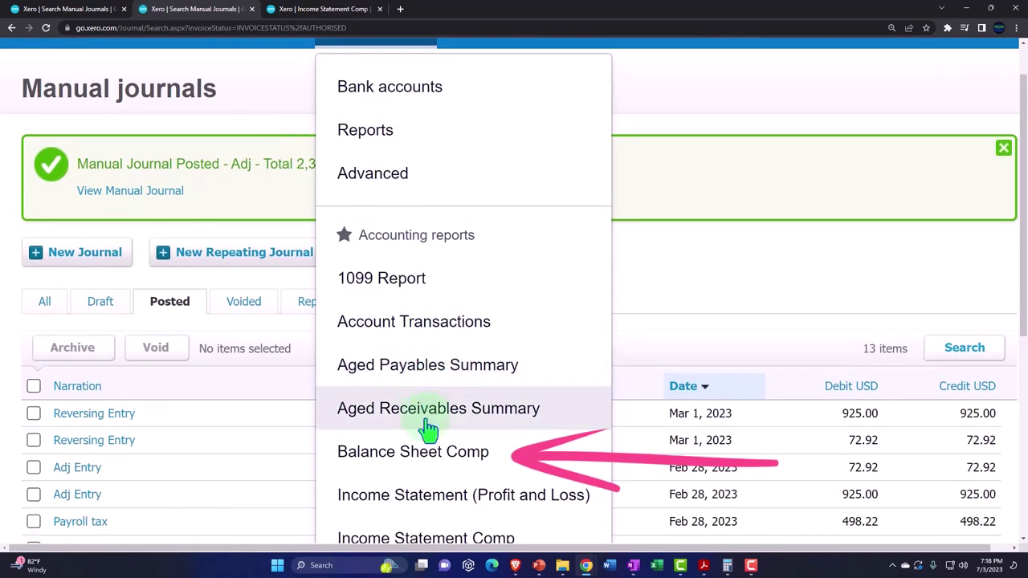
left_click(432, 460)
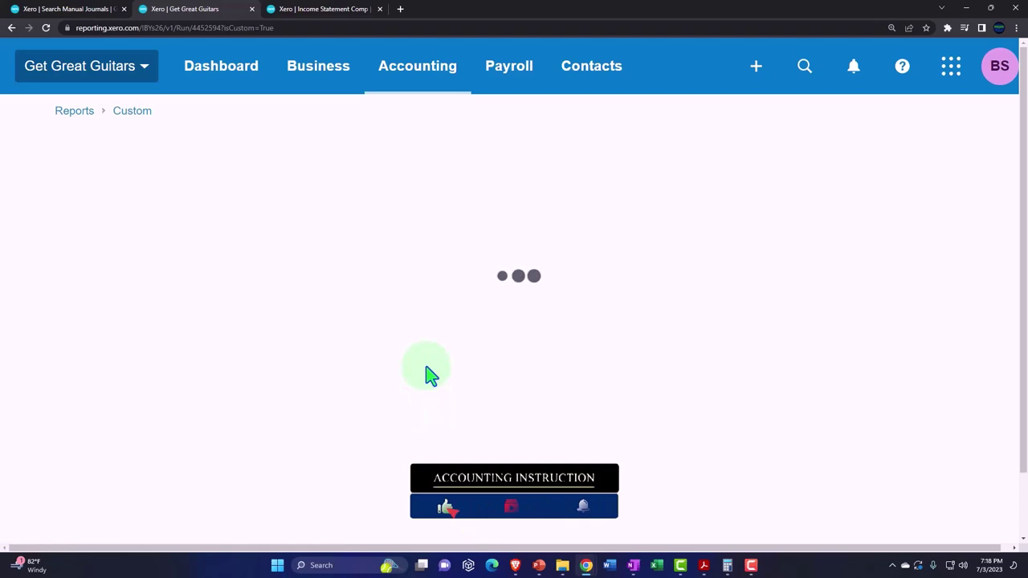
scroll(431, 373, "down", 7)
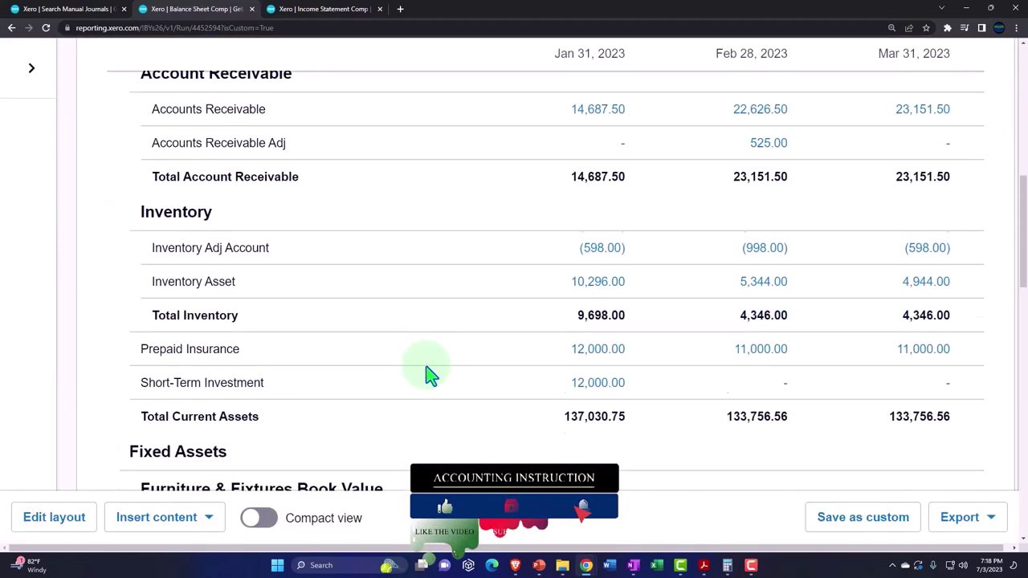
scroll(428, 374, "down", 4)
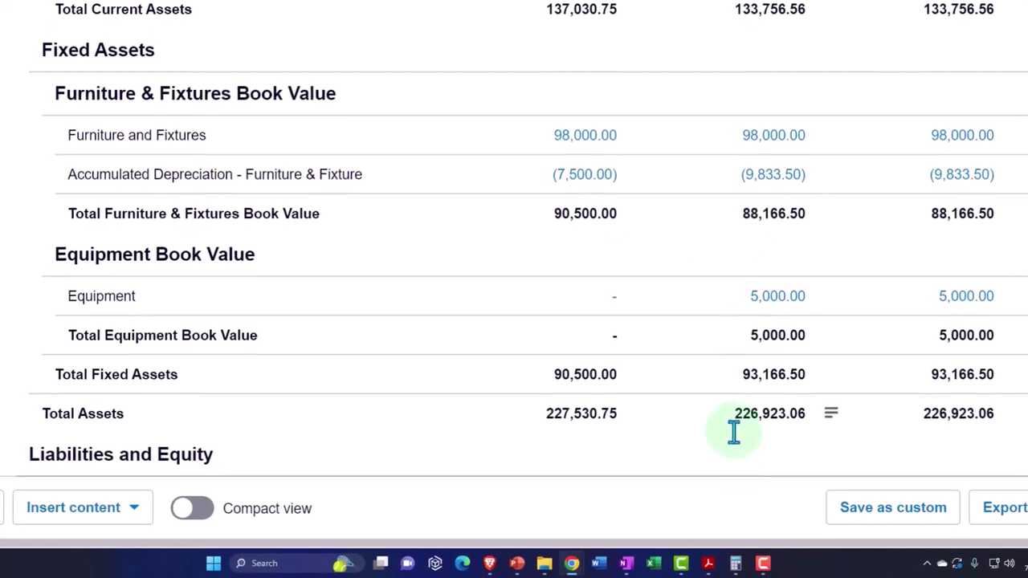
Switch to Depre.pdf and Calculator, and calculate two months of furniture and fixtures depreciation as 14,001 / 12 * 2.
left_click(707, 563)
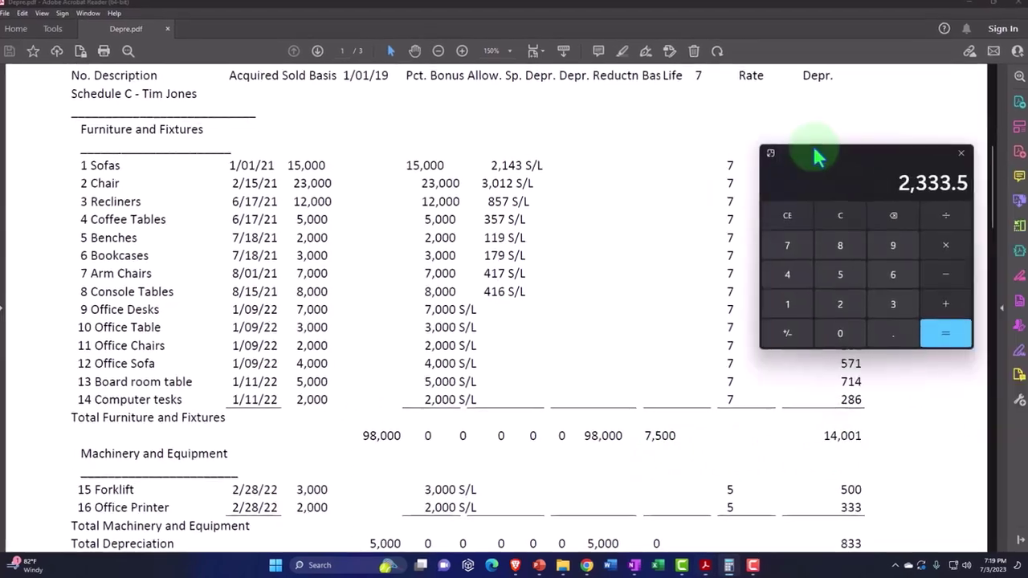
left_click_drag(833, 161, 730, 92)
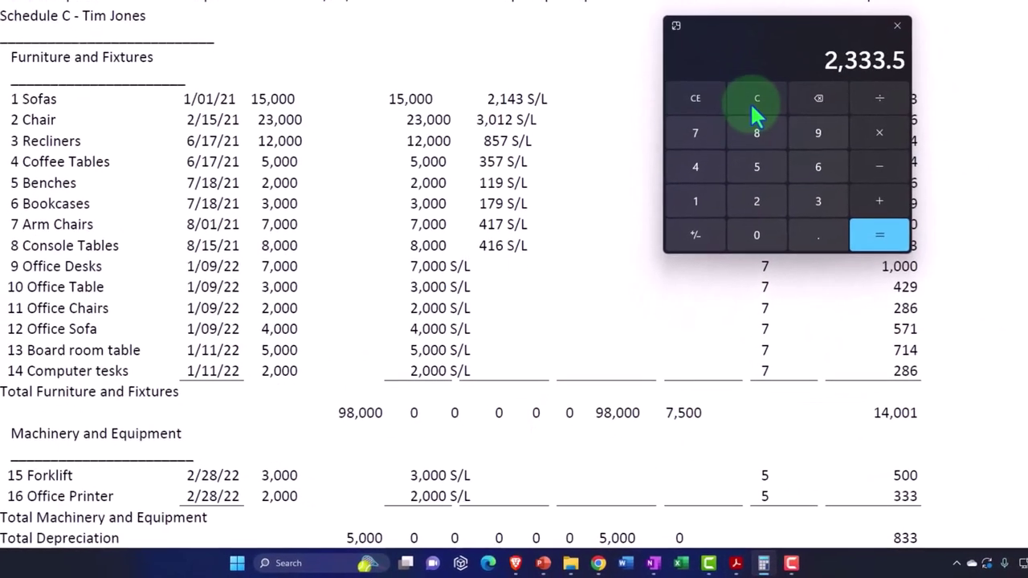
left_click(750, 102)
type("140,00")
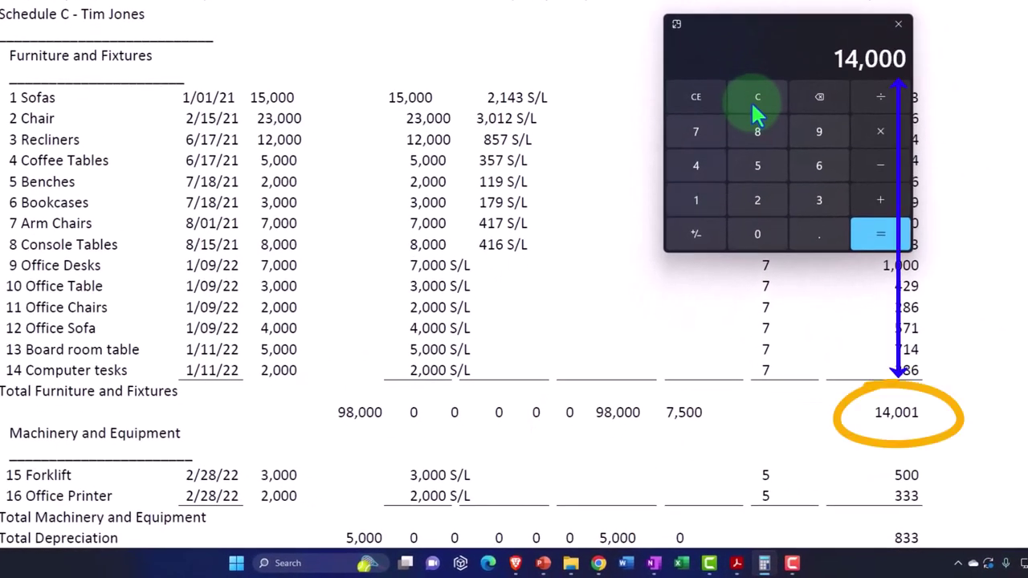
type("1")
key("BackSpace")
key("BackSpace")
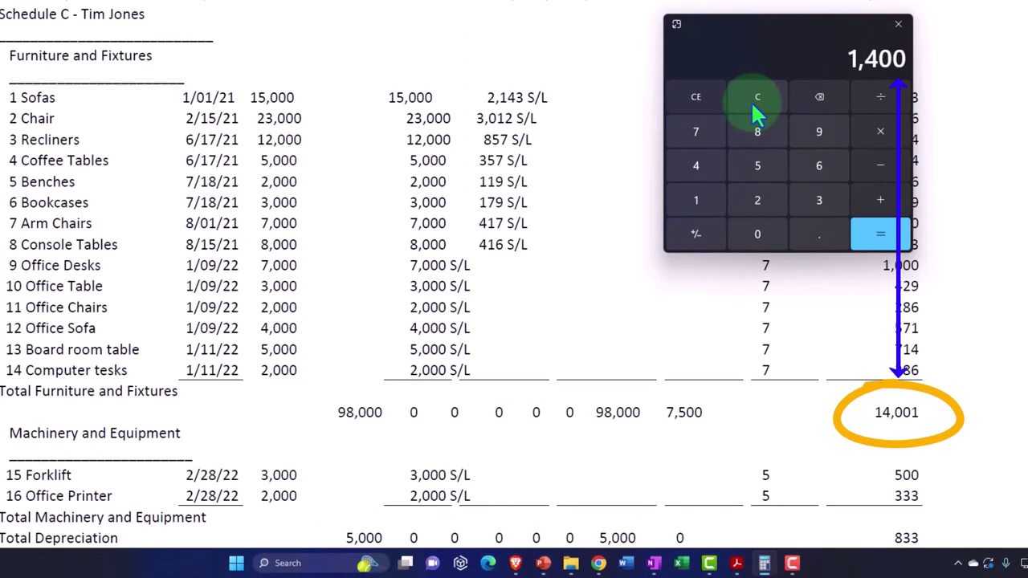
type("1")
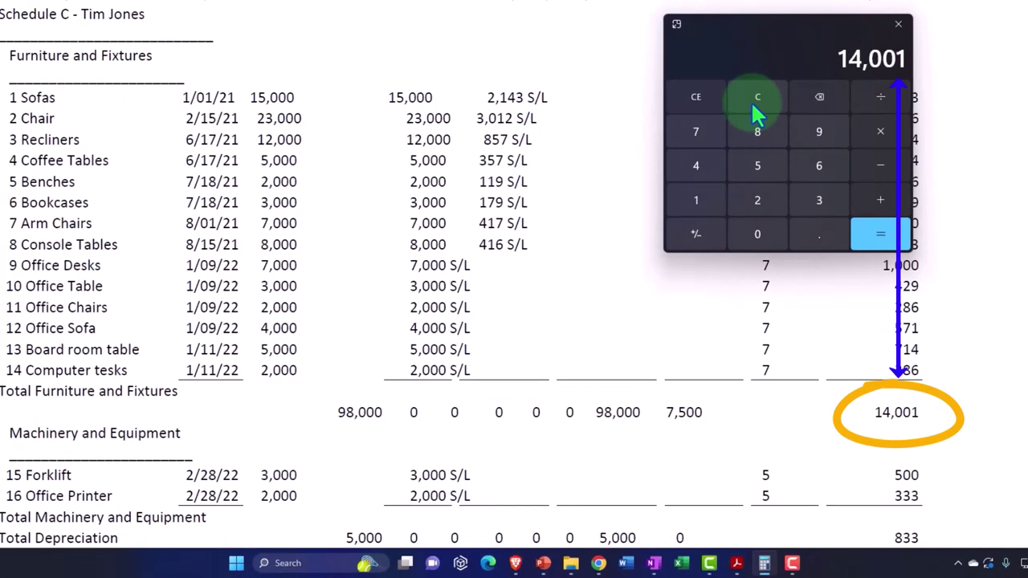
type("/11/2")
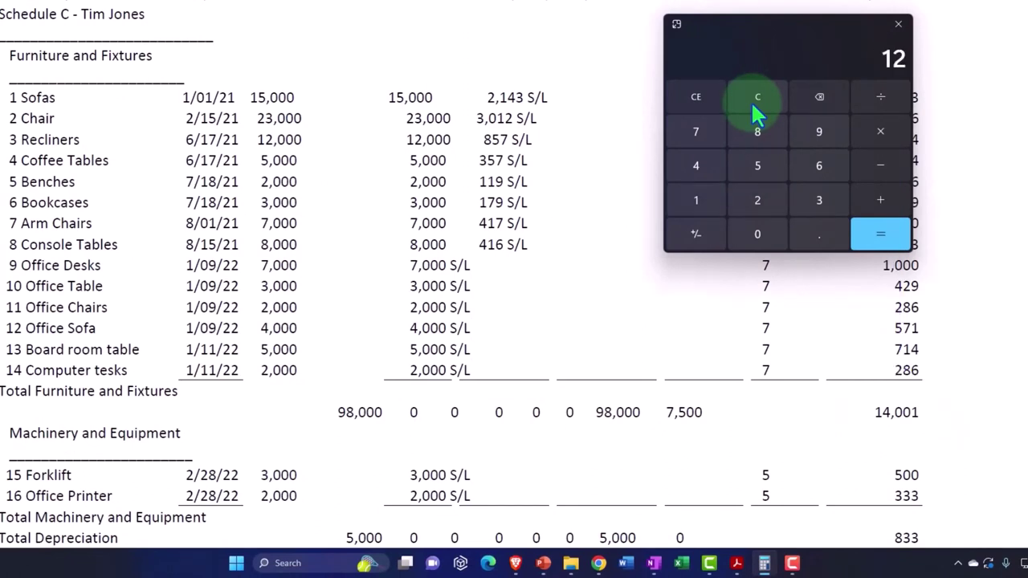
key("Return")
type("*2")
key("Return")
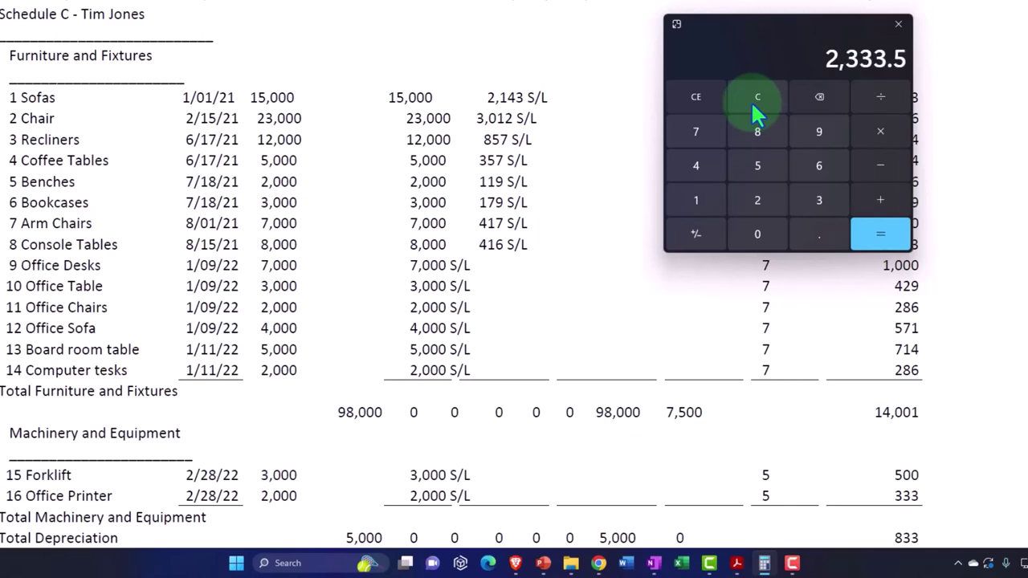
Add the schedule's 7,500 prior furniture depreciation to the Calculator result and compare it with Xero's Balance Sheet Comp report.
type("+7500")
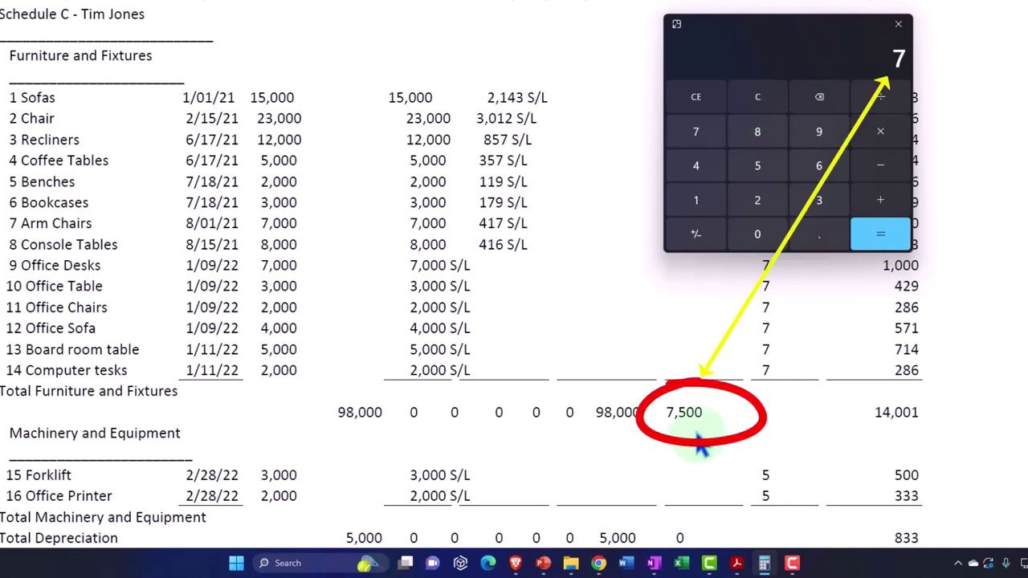
key("Return")
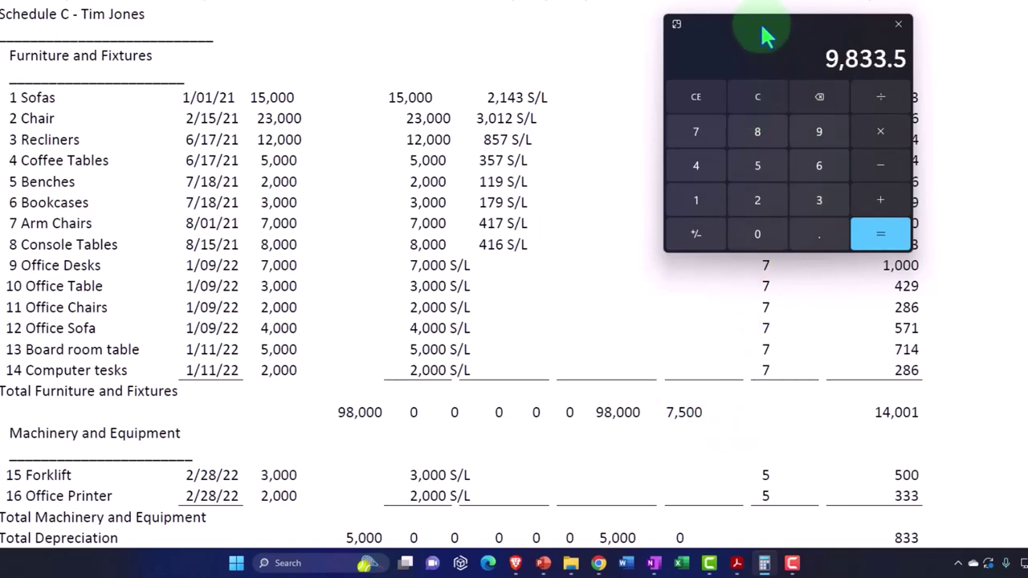
left_click(764, 563)
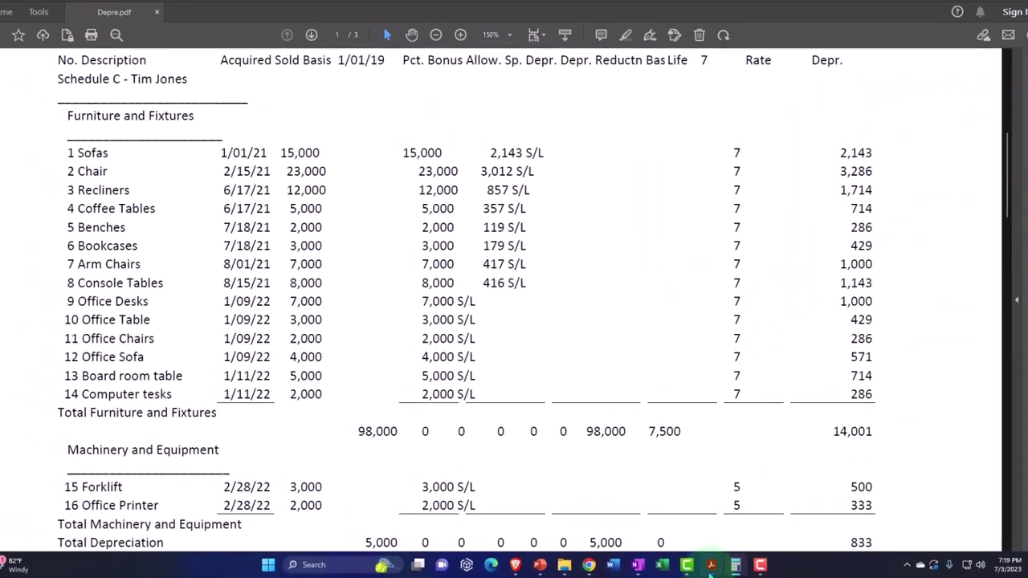
left_click(594, 564)
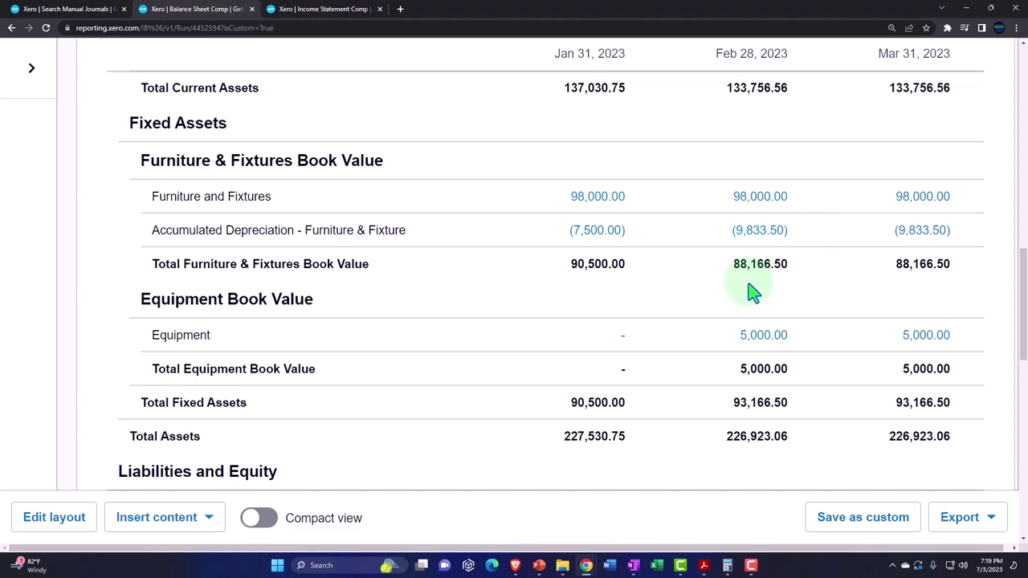
Update the Income Statement Comp report and review February's depreciation, total operating expenses and operating income.
left_click(309, 14)
scroll(608, 314, "up", 10)
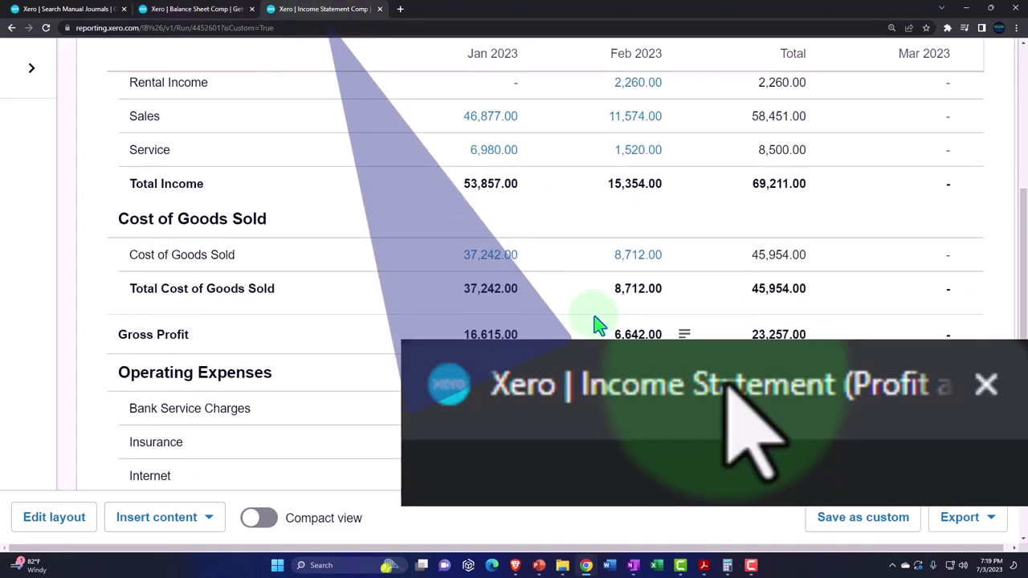
left_click(984, 232)
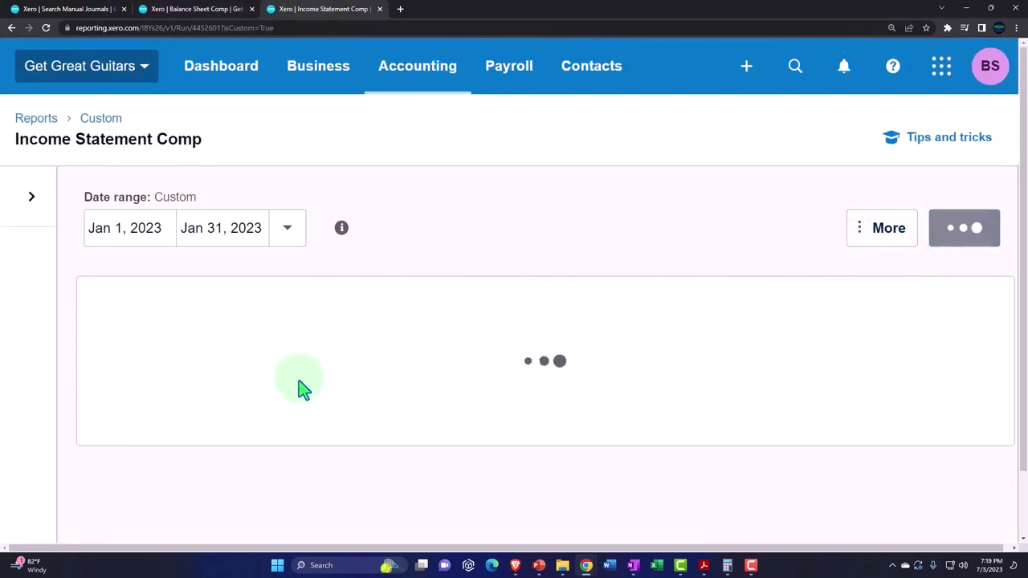
scroll(285, 379, "down", 5)
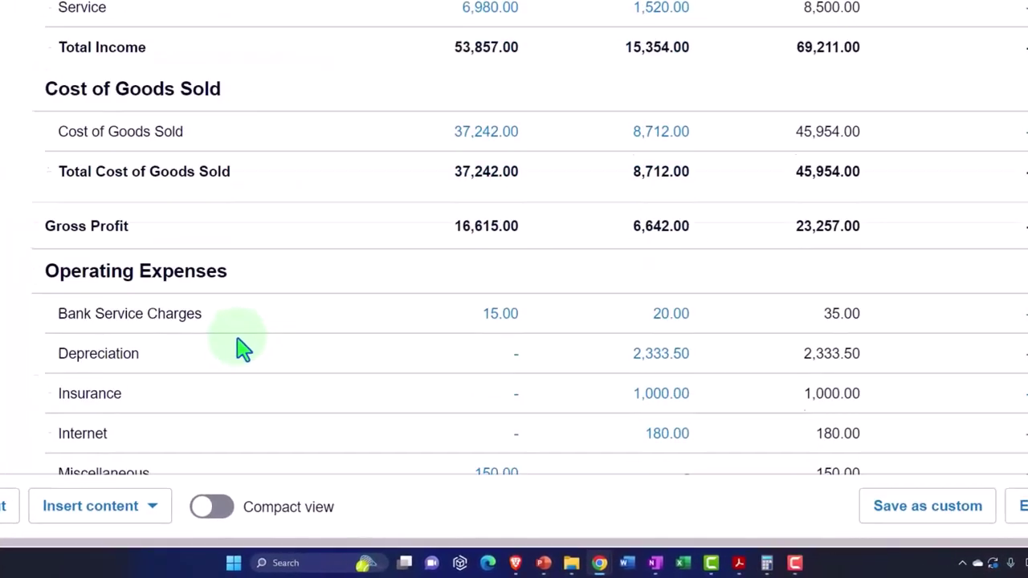
scroll(241, 347, "down", 3)
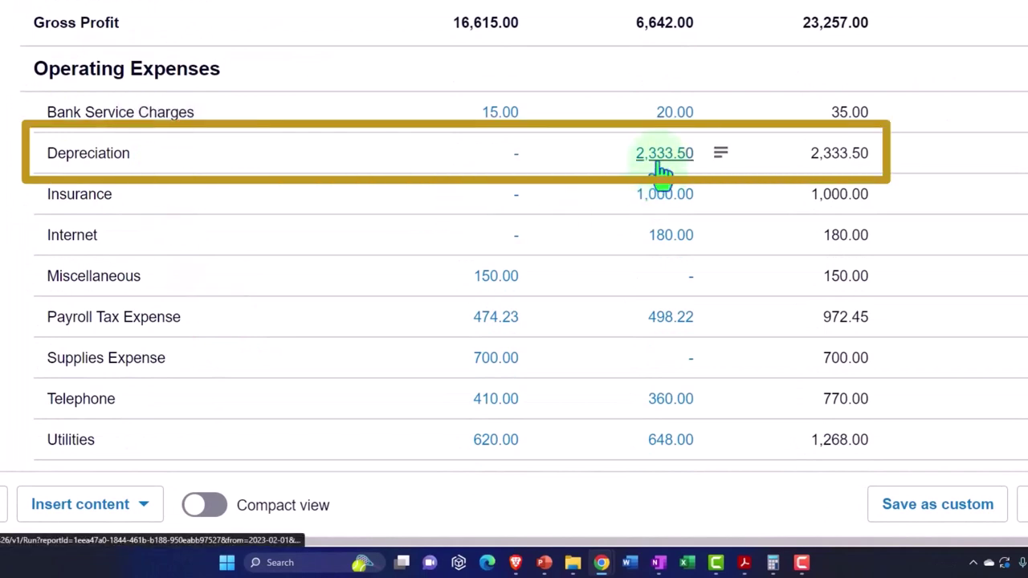
scroll(659, 172, "down", 3)
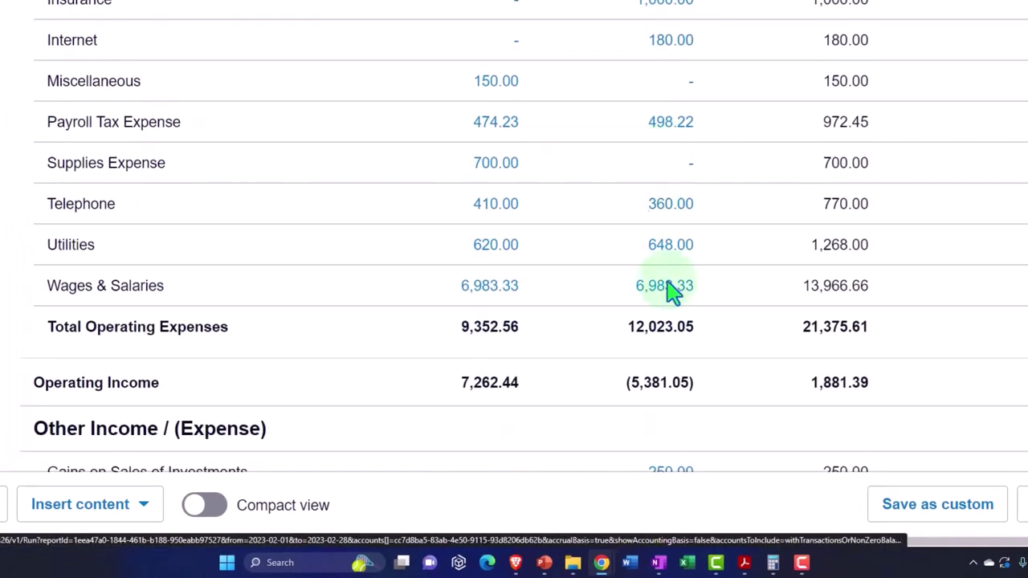
scroll(685, 335, "down", 1)
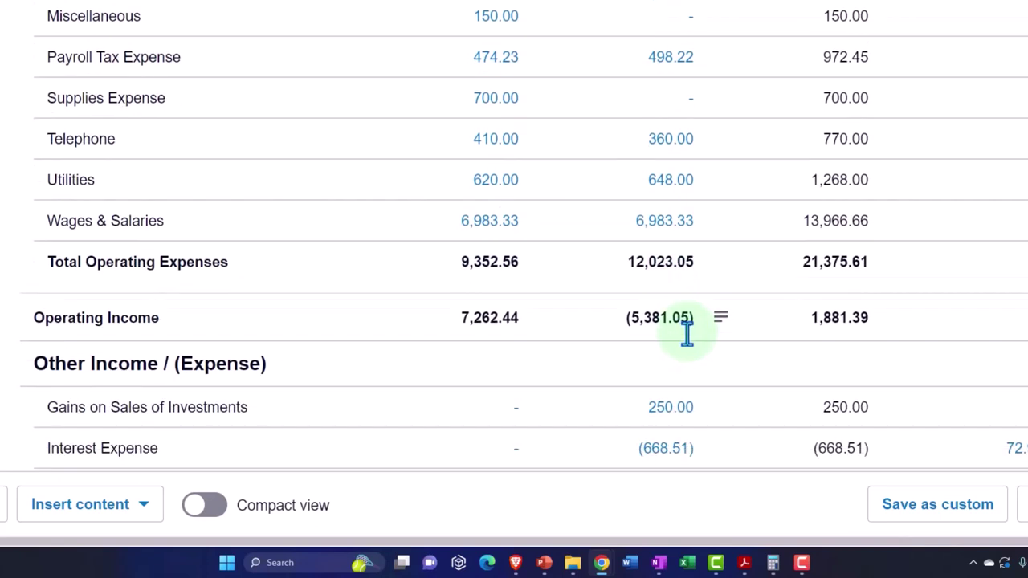
scroll(689, 339, "down", 1)
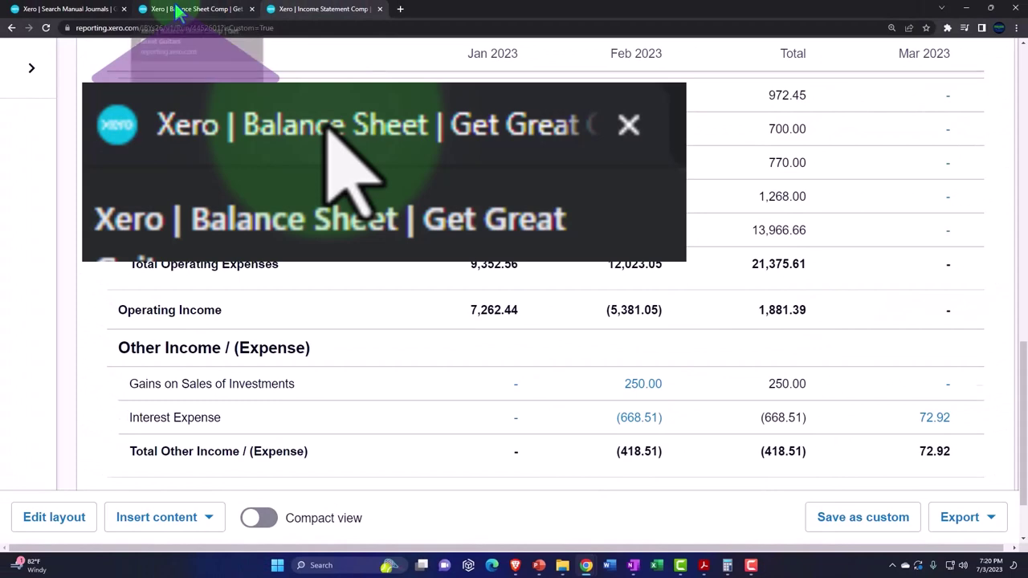
Open the Balance Sheet Comp report, switch to Depre.pdf and Calculator, and calculate two months of equipment depreciation as 833 / 12 * 2.
left_click(181, 9)
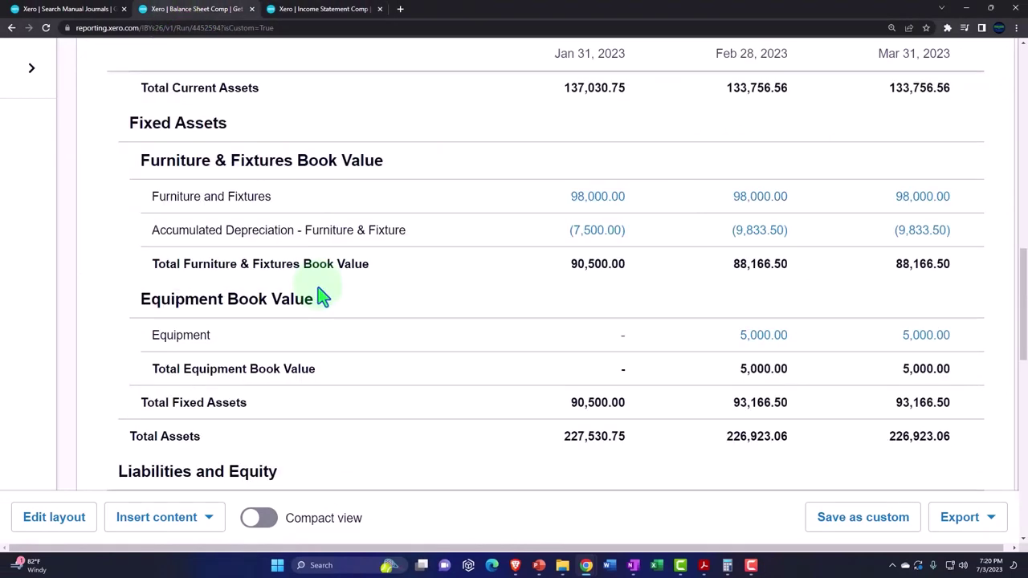
left_click(704, 565)
left_click(726, 566)
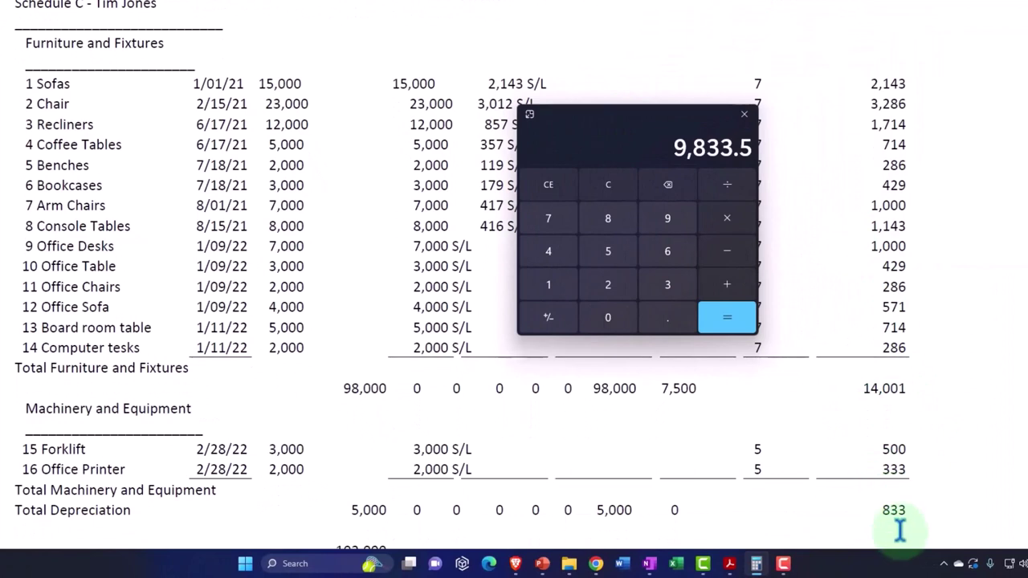
left_click(610, 183)
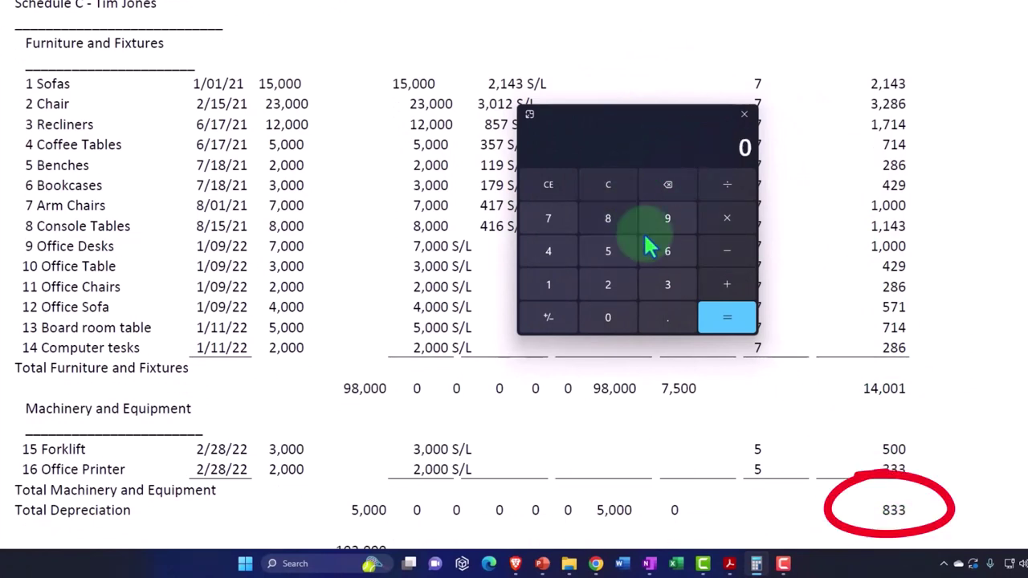
type("83")
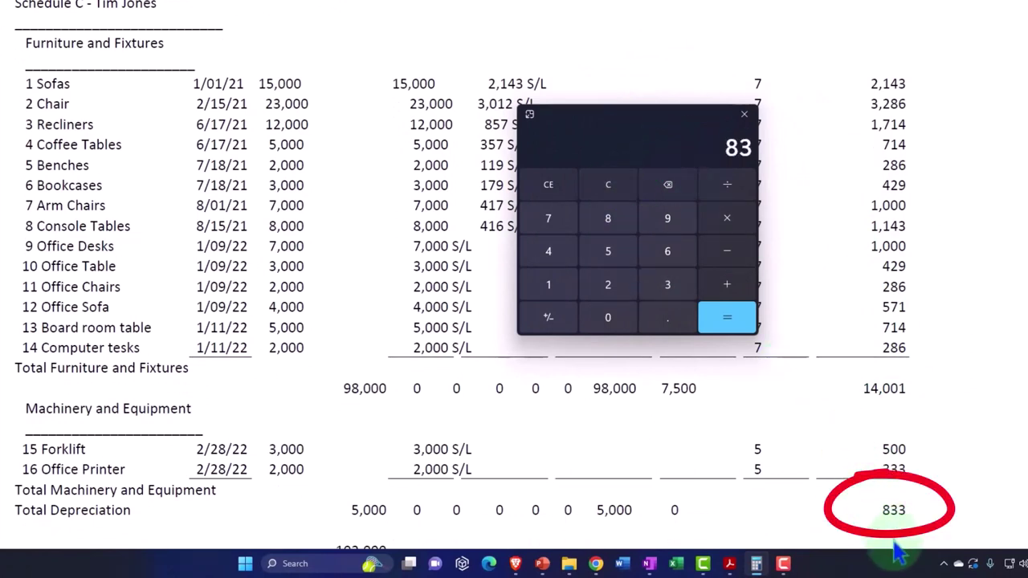
type("3/12")
key("Return")
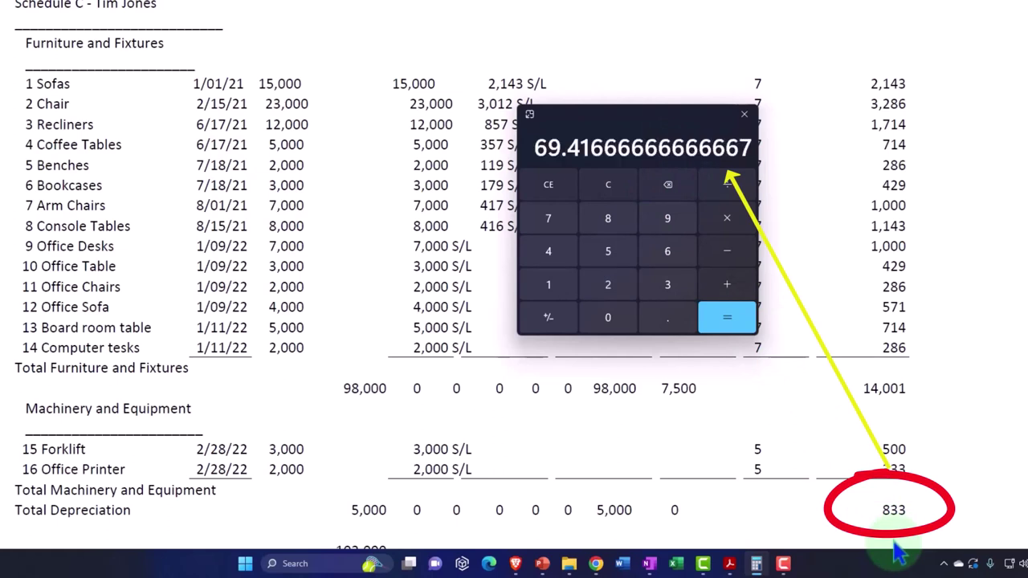
type("*2")
key("Return")
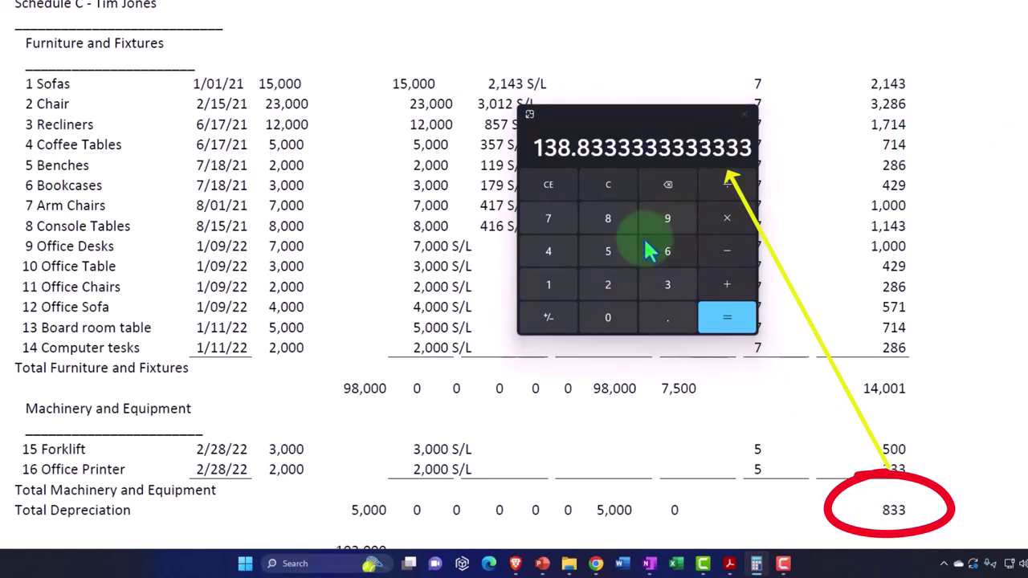
Repeat the 833 / 12 * 2 equipment depreciation calculation from a cleared Calculator and return to Xero's Balance Sheet Comp report.
left_click(608, 185)
type("83")
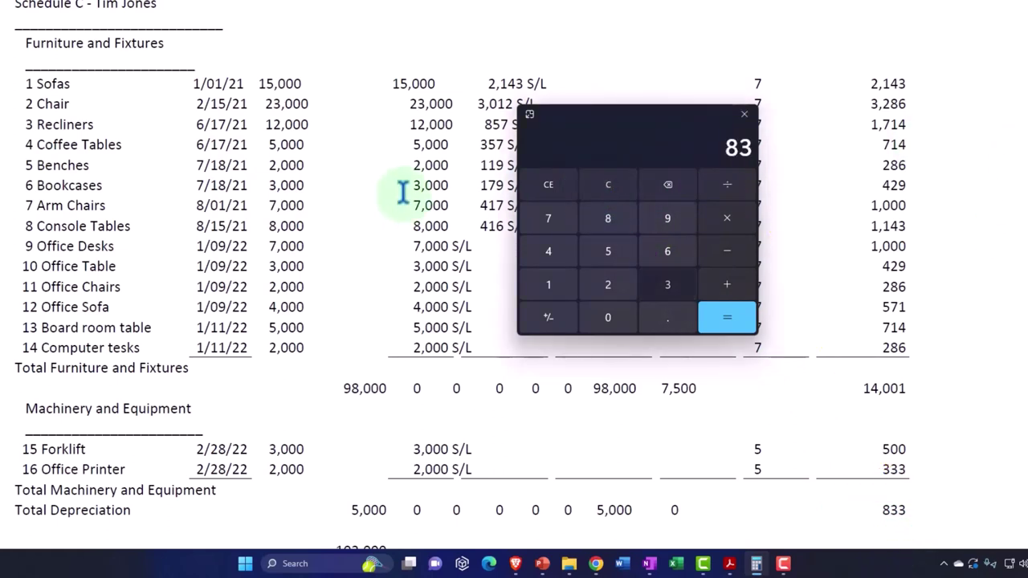
type("3/12")
key("Return")
type("*2")
key("Return")
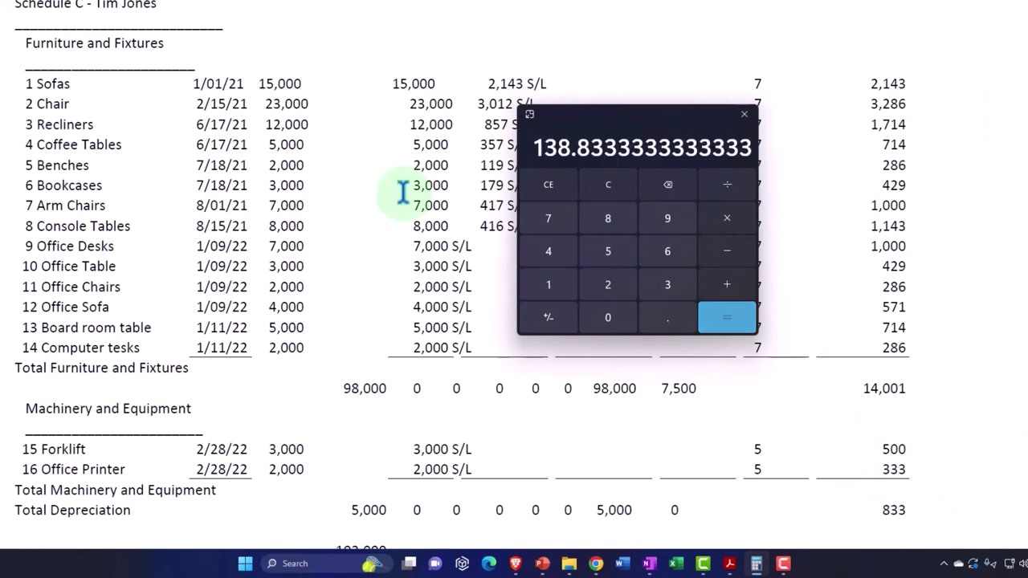
left_click_drag(603, 121, 1027, 157)
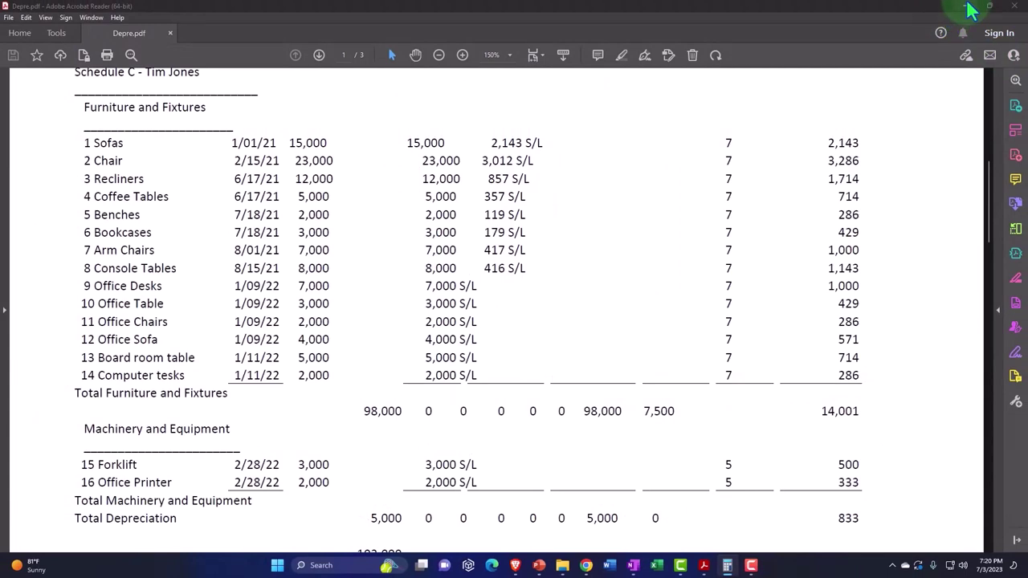
left_click(967, 7)
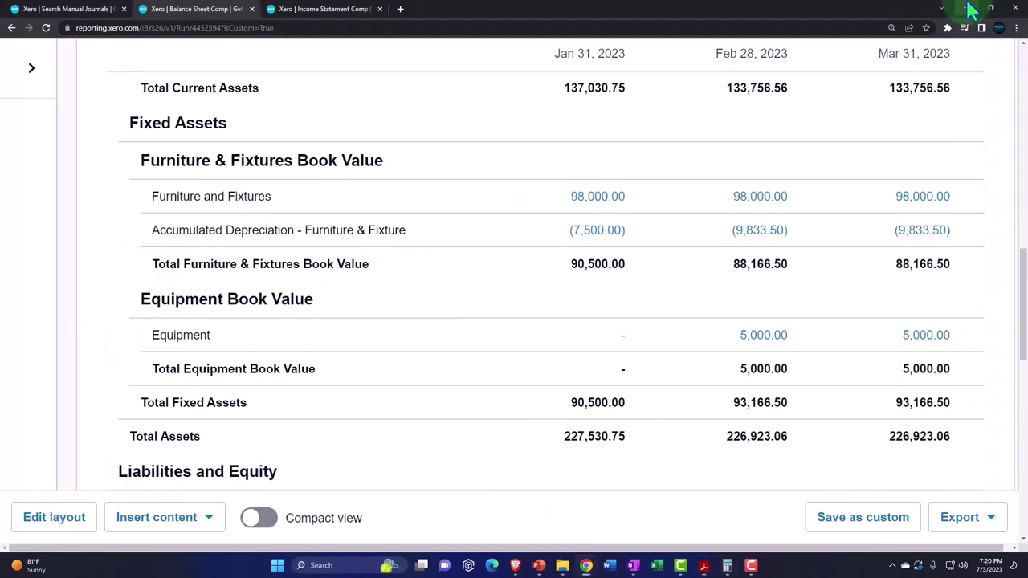
Go to Manual journals, dismiss the posted-journal notice and start a new manual journal with the narration Adj Entry.
left_click(68, 9)
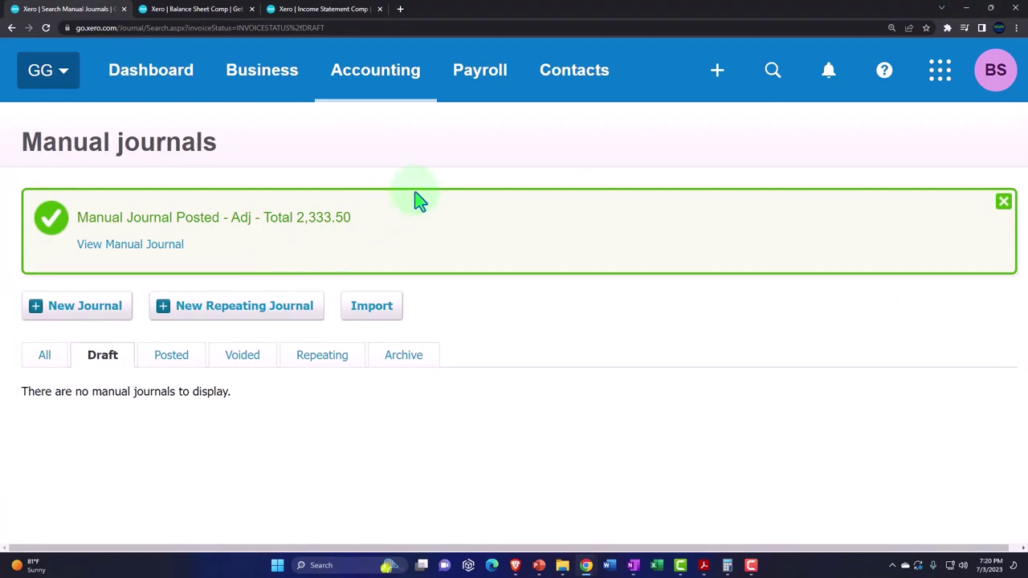
left_click(1003, 202)
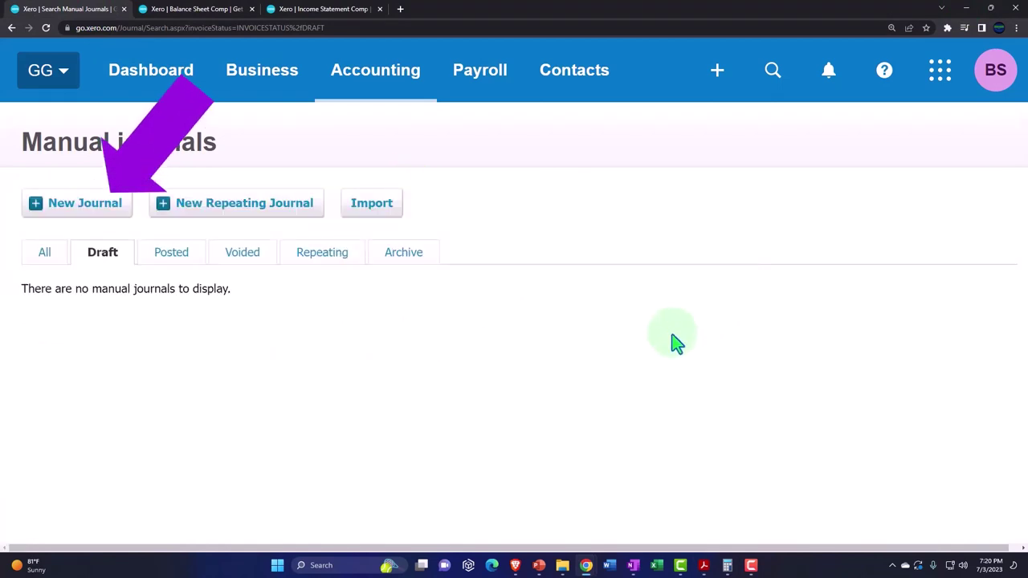
left_click(104, 215)
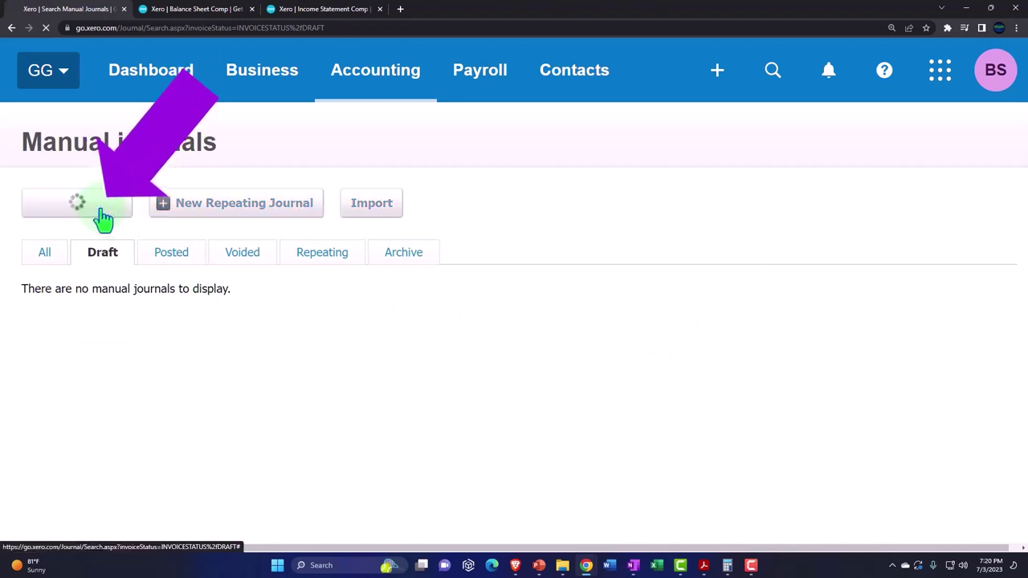
scroll(98, 291, "down", 1)
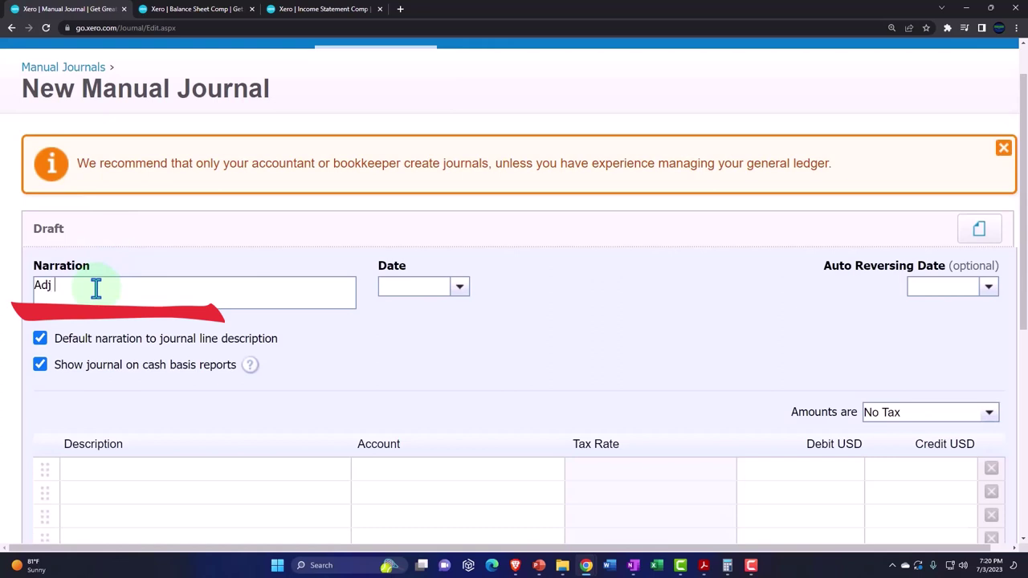
Set the new manual journal's date to Feb 28, 2023.
left_click(459, 287)
left_click(409, 318)
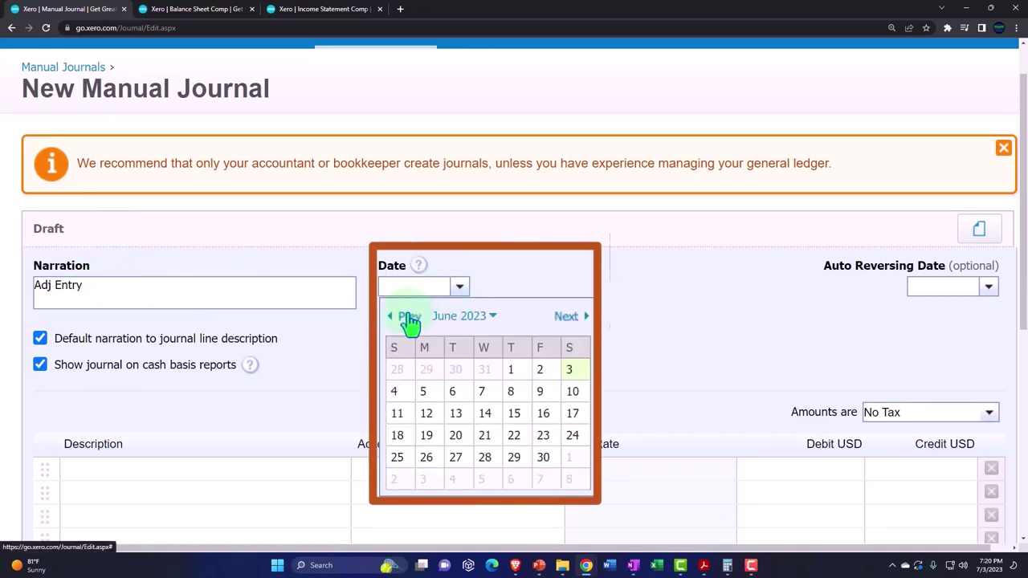
left_click(409, 318)
left_click(409, 318)
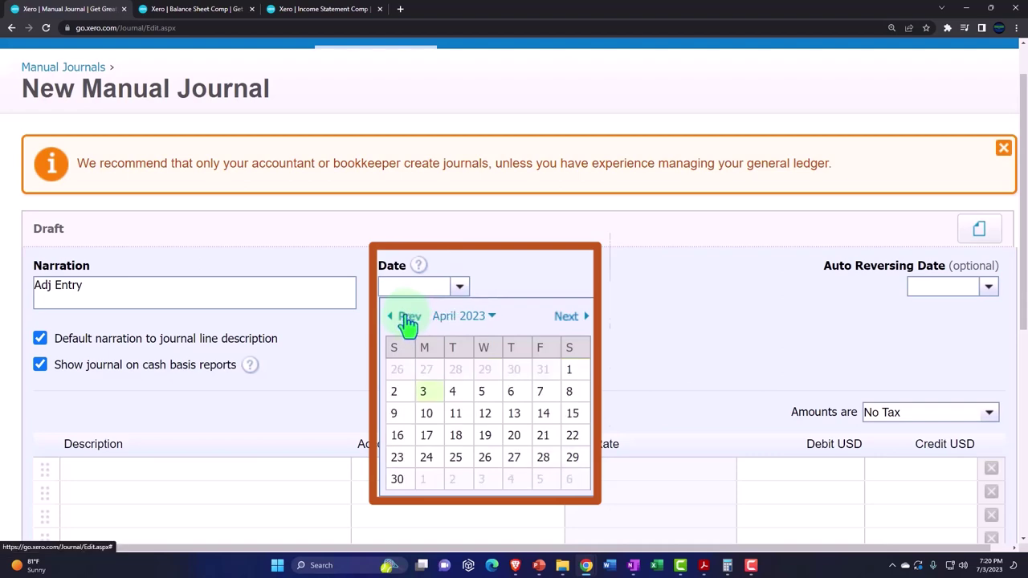
left_click(409, 318)
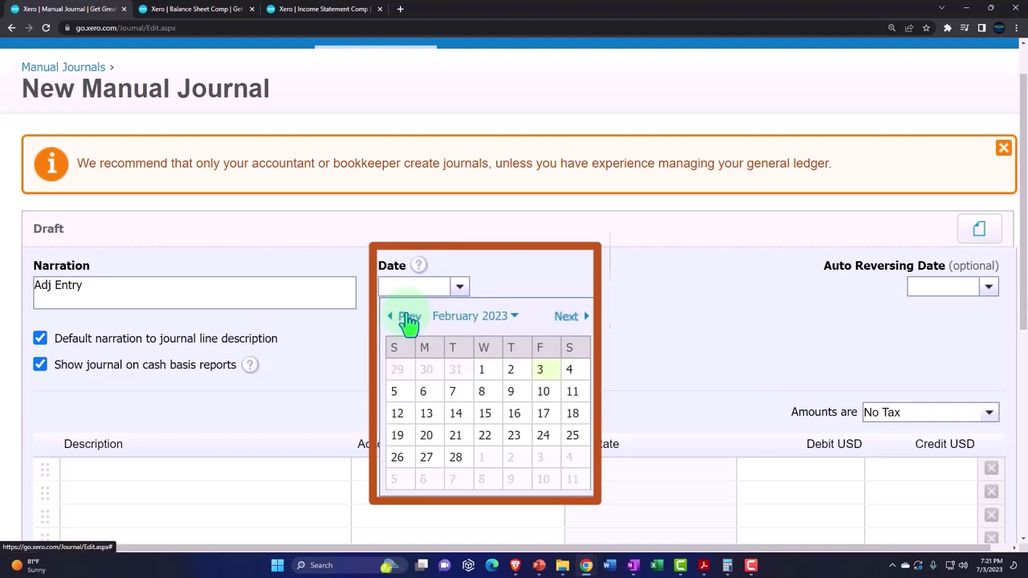
left_click(455, 459)
Fill the first journal line with the description Adj Entry, account 7000 - Depreciation and a debit of 138.83.
scroll(450, 394, "down", 2)
scroll(449, 394, "down", 1)
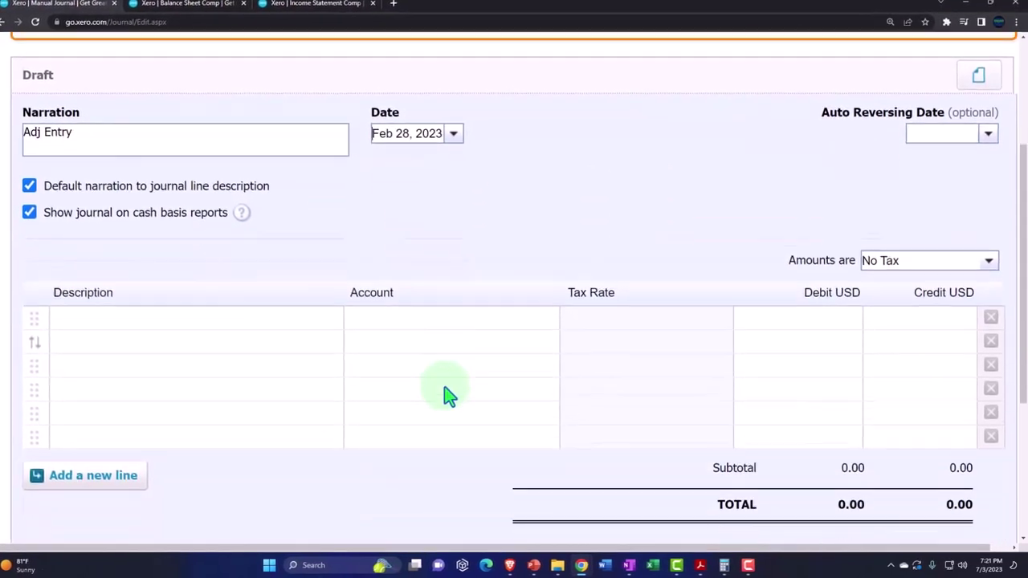
left_click(115, 305)
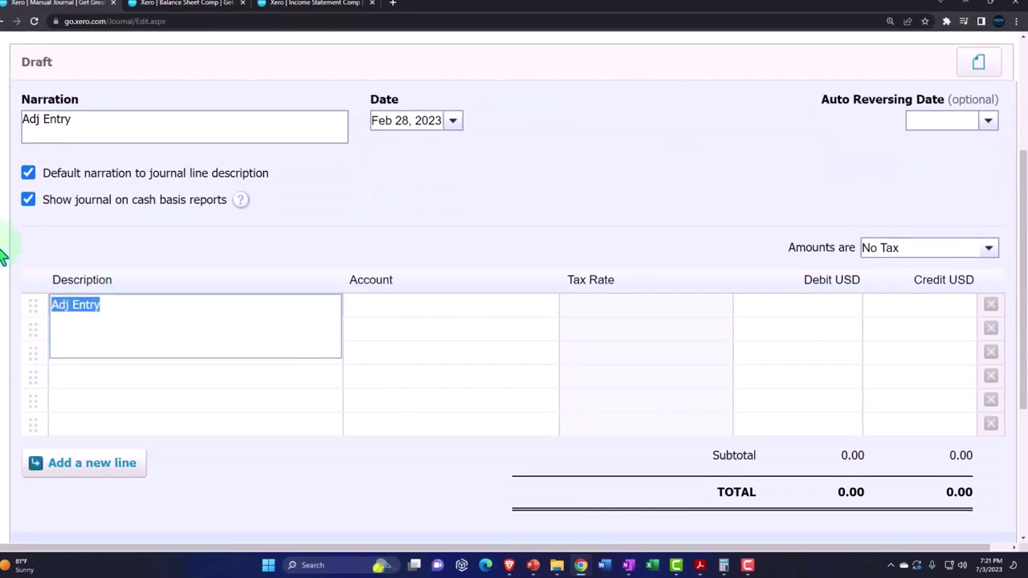
key("Tab")
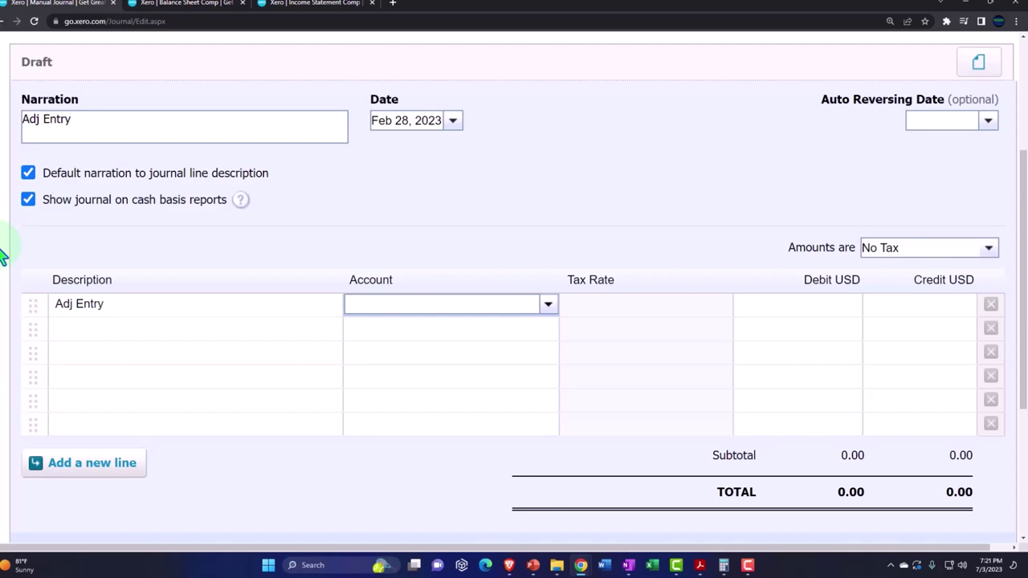
type("de")
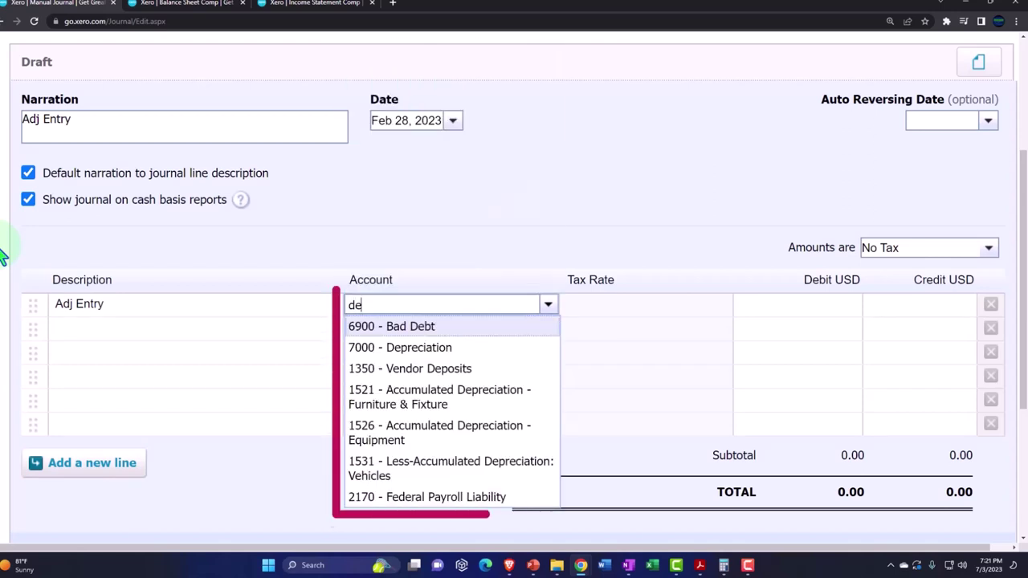
key("Down")
key("Tab")
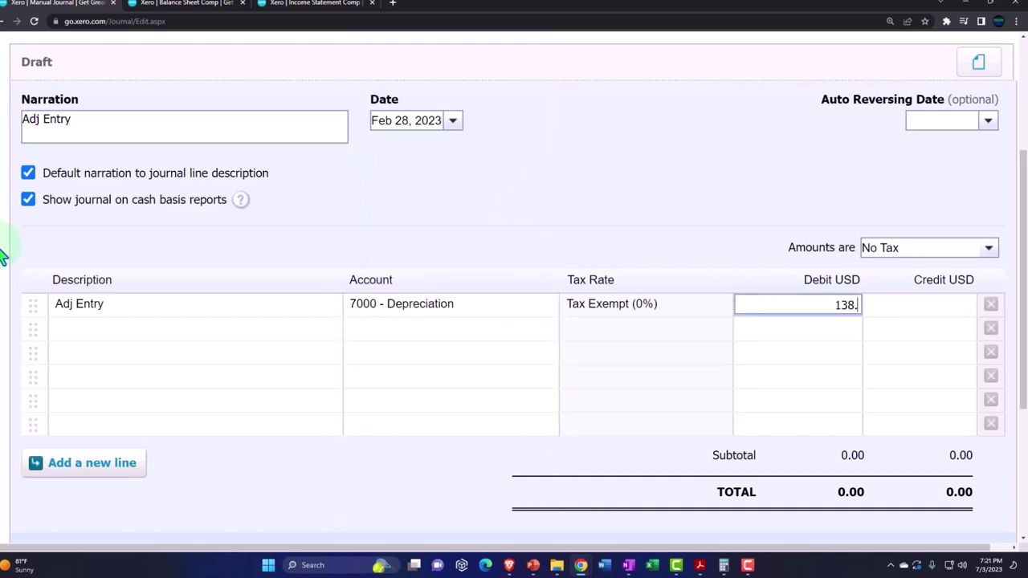
key("Tab")
Fill the second journal line with Adj Entry, account 1526 - Accumulated Depreciation - Equipment and a credit of 138.83.
key("Tab")
key("Tab")
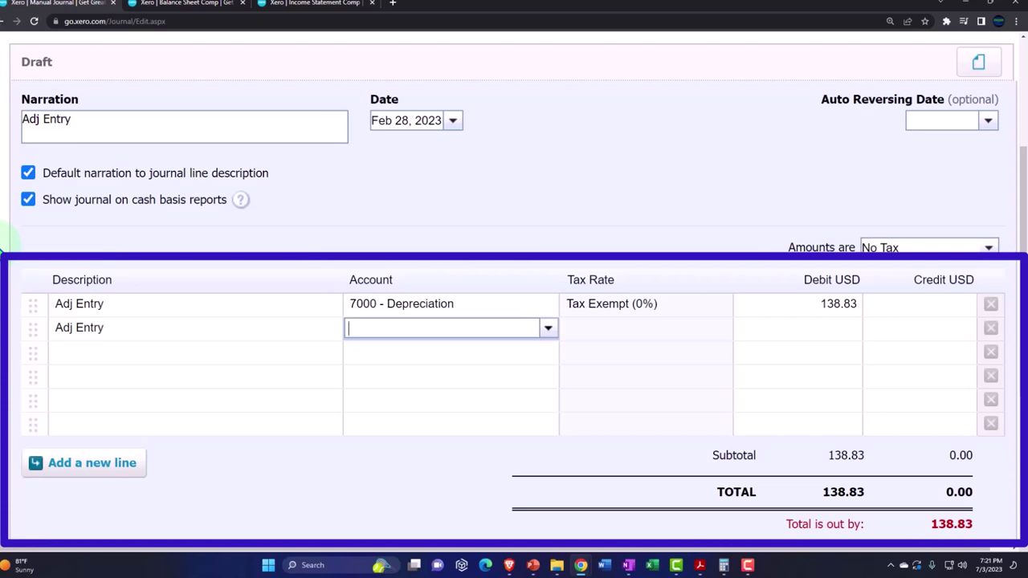
type("Acc")
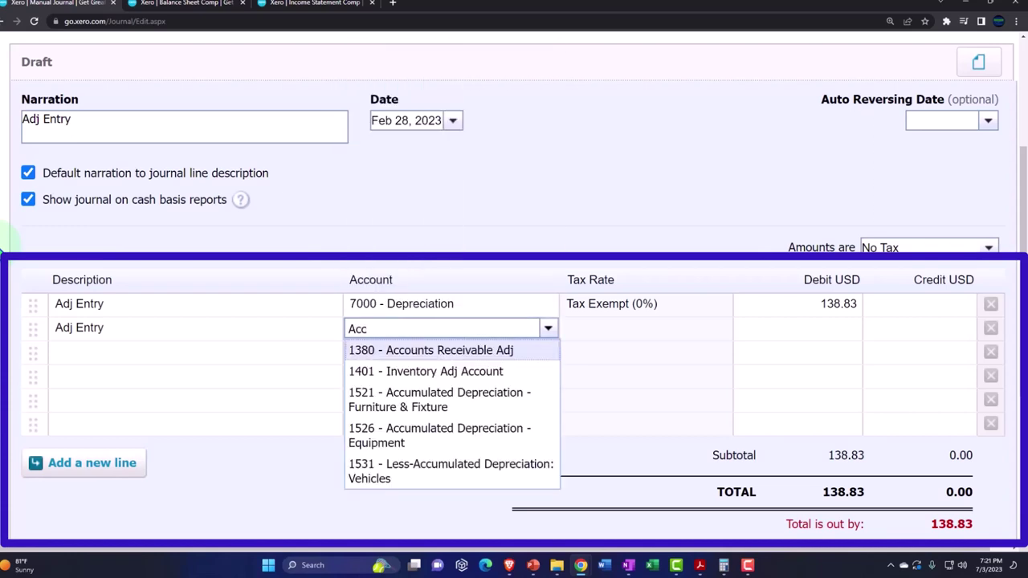
key("Down")
key("Down")
key("Down")
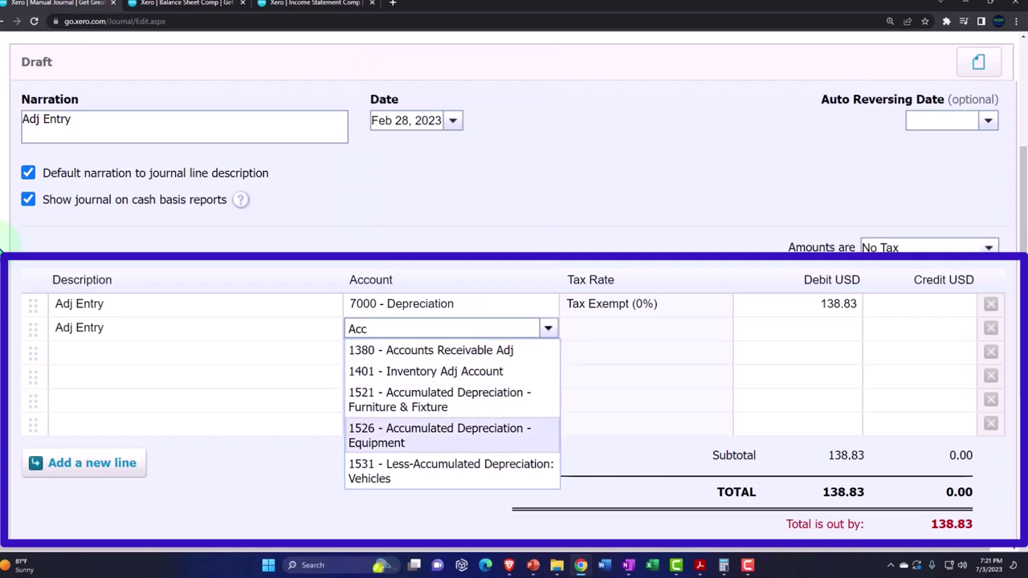
key("Tab")
key("Tab")
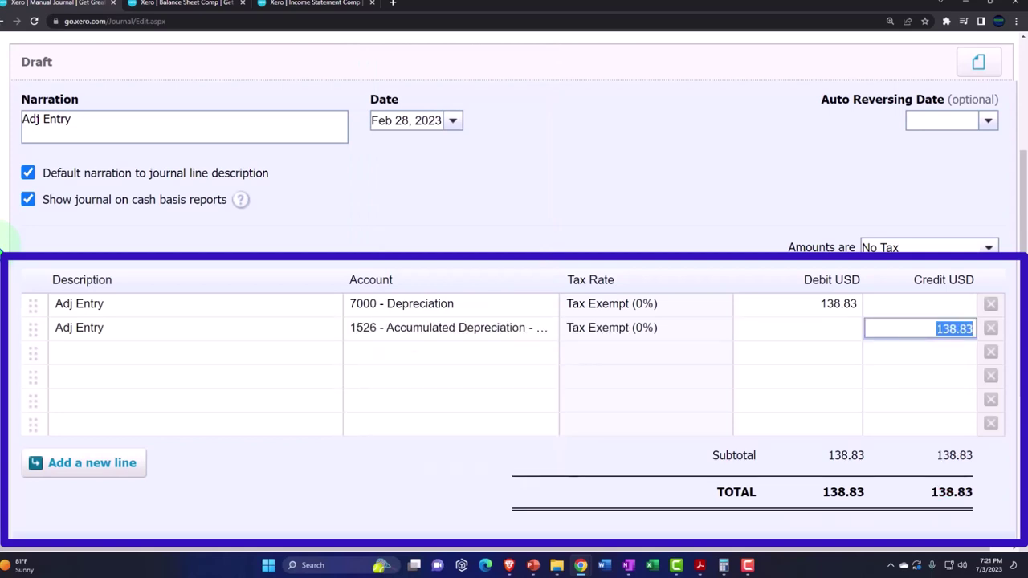
key("Tab")
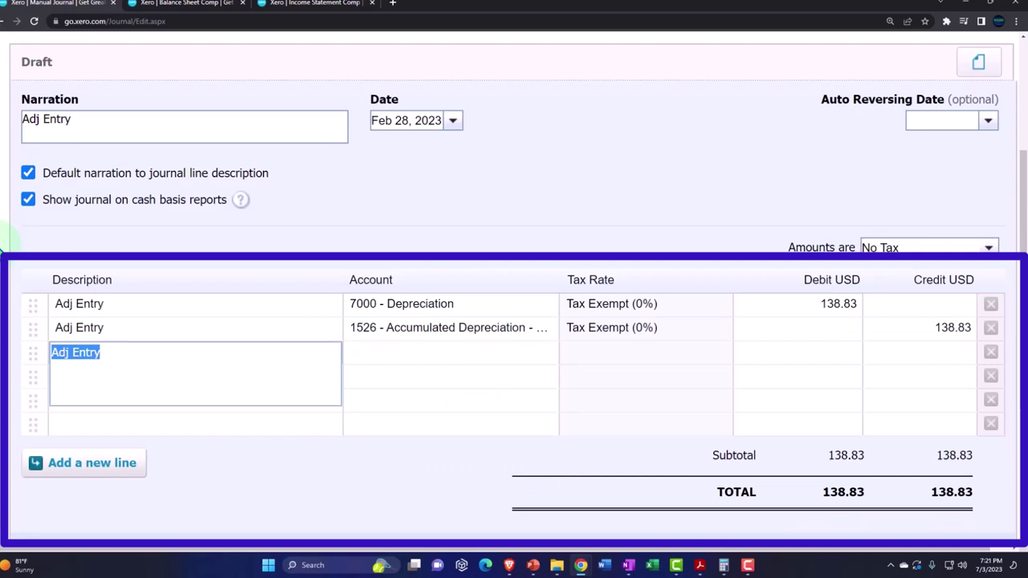
Check the full account name on the credit line and post the equipment depreciation journal.
scroll(334, 374, "down", 2)
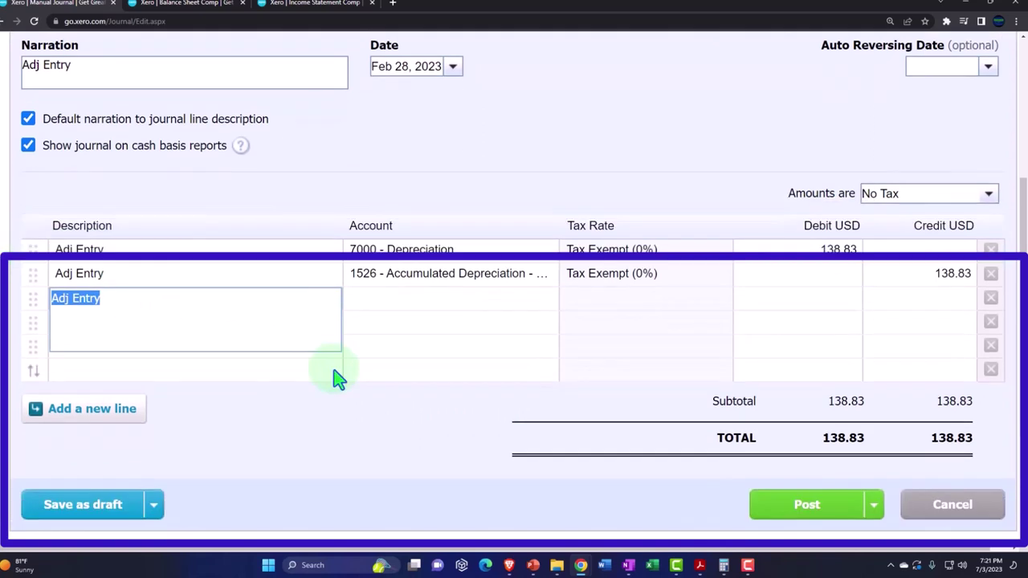
left_click(475, 269)
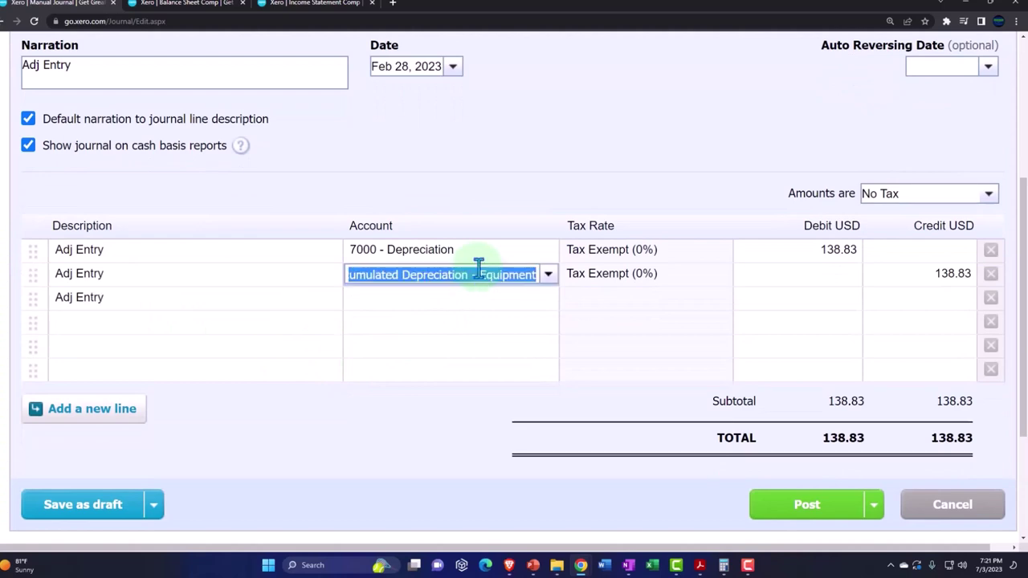
left_click(475, 321)
left_click(767, 504)
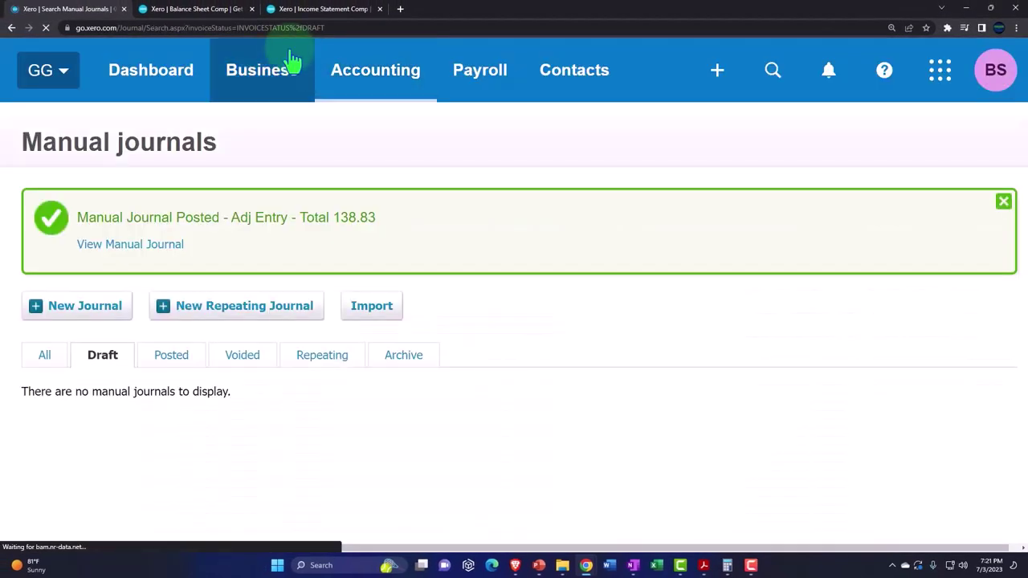
Update the Balance Sheet Comp report and review the equipment book value and accumulated depreciation under Fixed Assets.
left_click(214, 11)
scroll(703, 285, "up", 10)
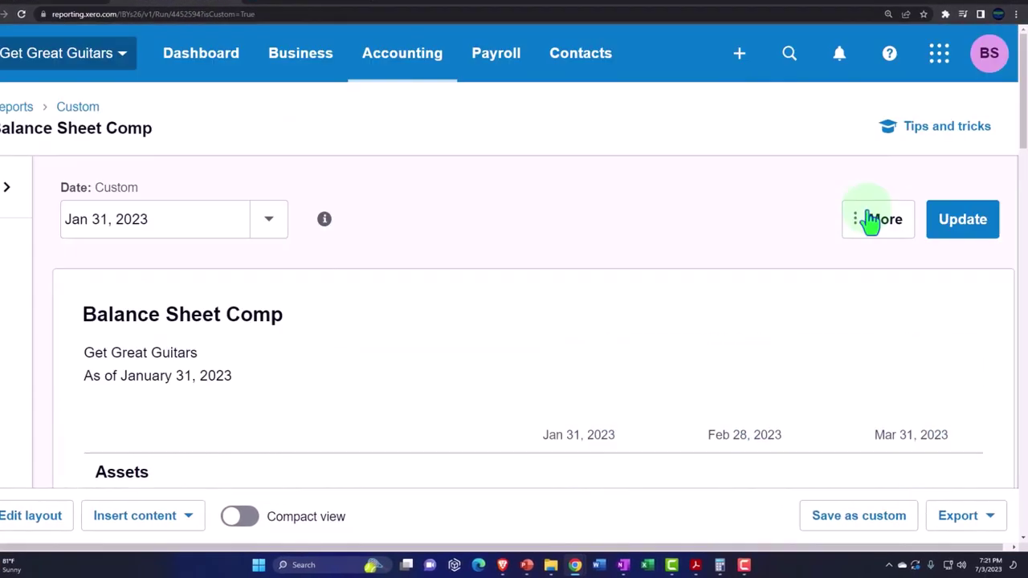
left_click(959, 226)
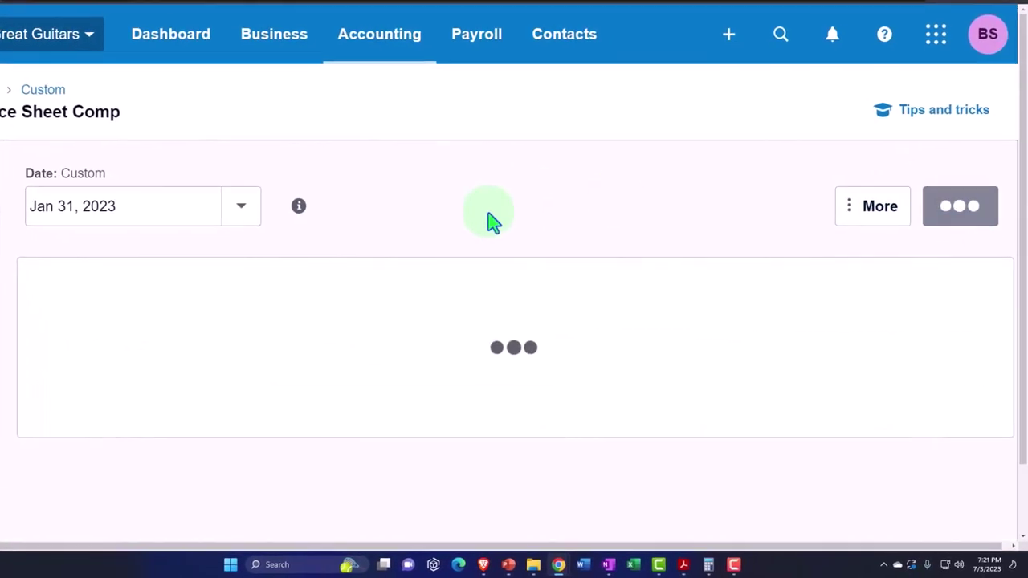
scroll(216, 265, "down", 8)
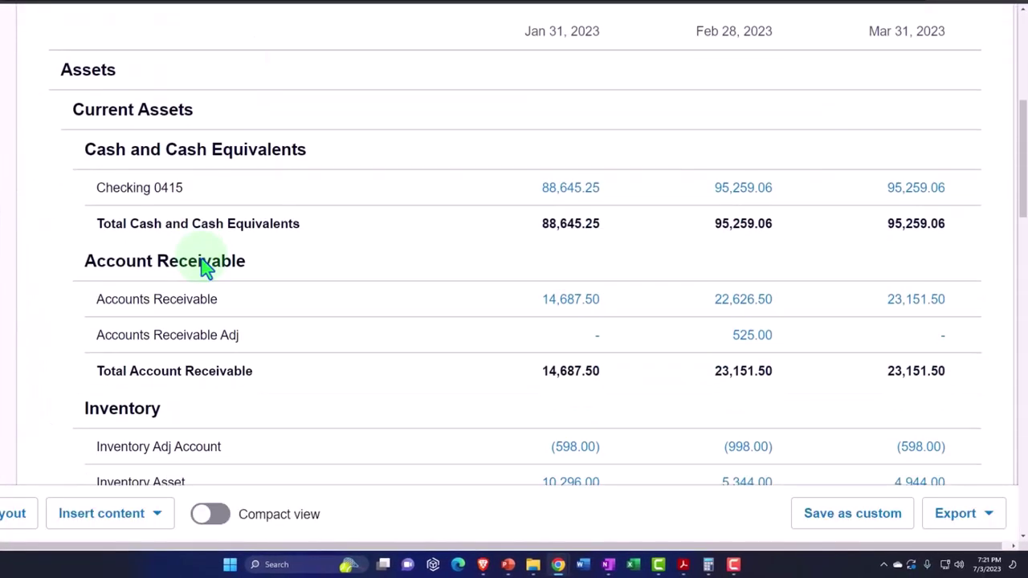
scroll(207, 265, "down", 5)
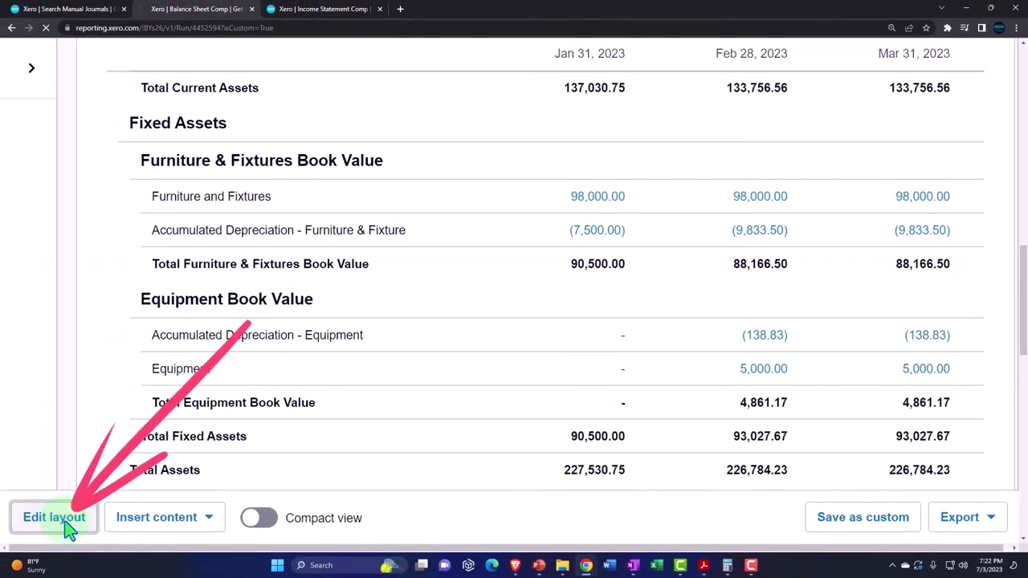
Edit the report layout to place Equipment above Accumulated Depreciation - Equipment within Equipment Book Value, and apply the layout.
left_click(68, 528)
scroll(241, 323, "down", 3)
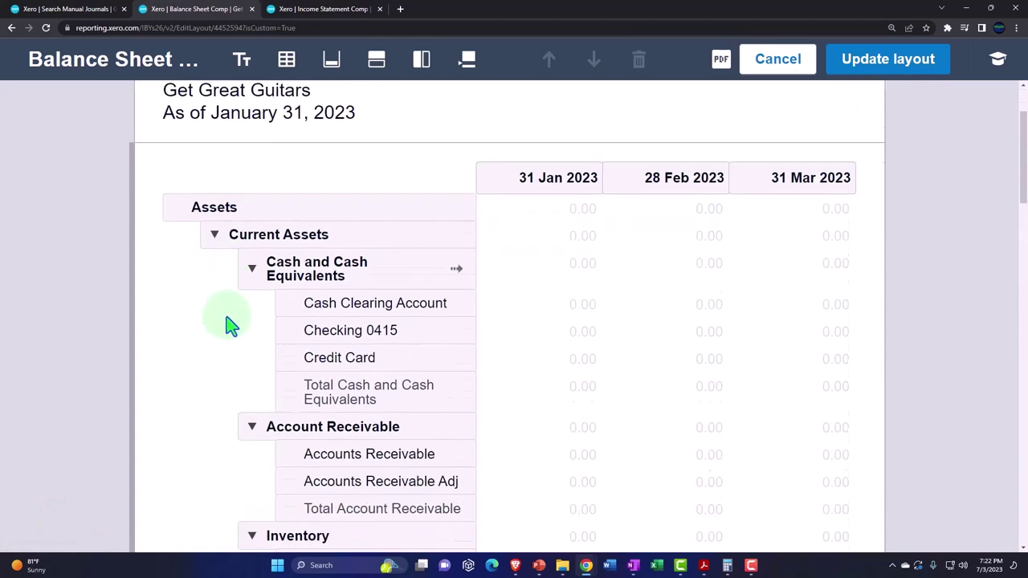
scroll(229, 324, "down", 5)
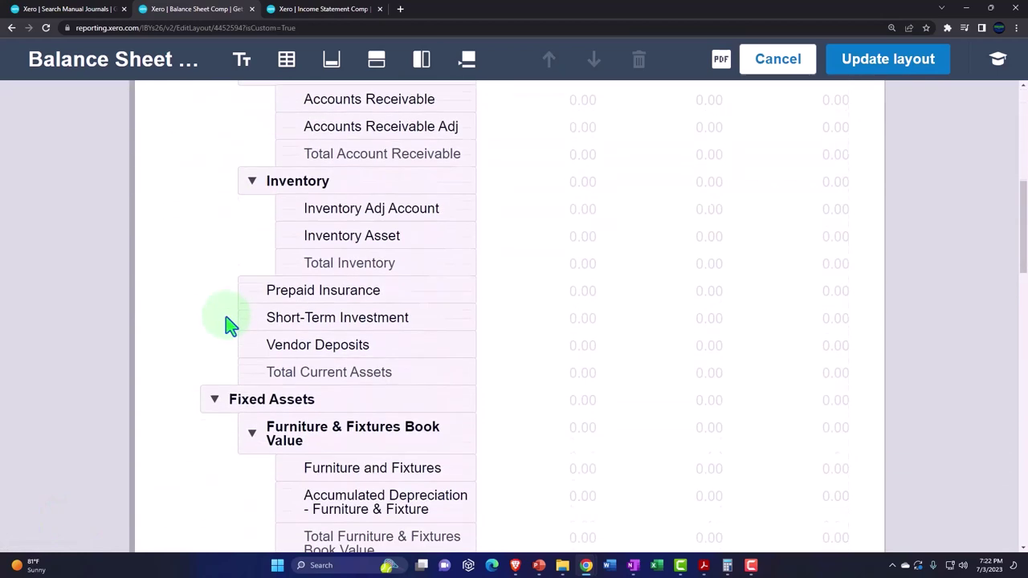
scroll(229, 324, "down", 5)
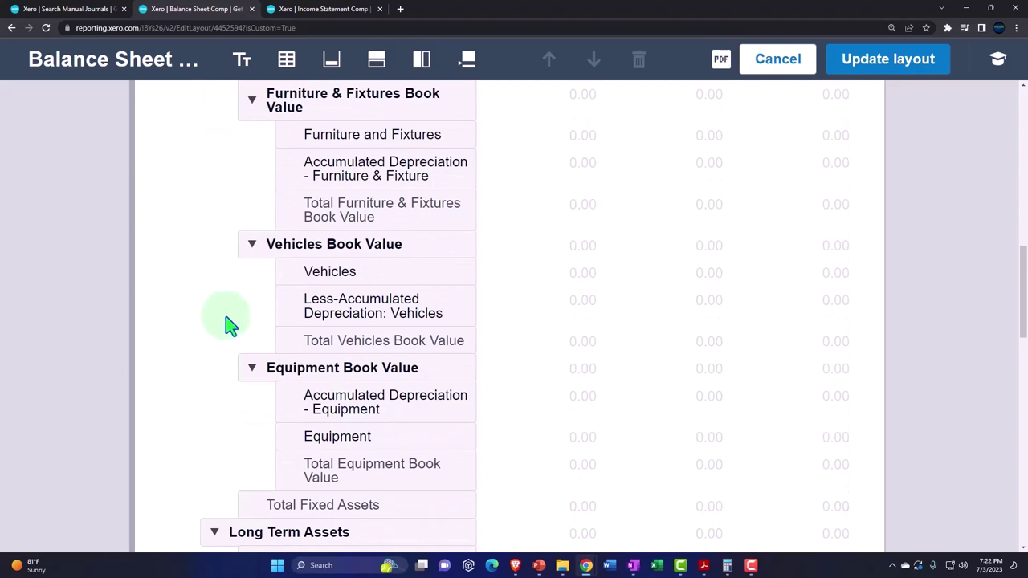
scroll(229, 323, "down", 1)
scroll(228, 324, "up", 1)
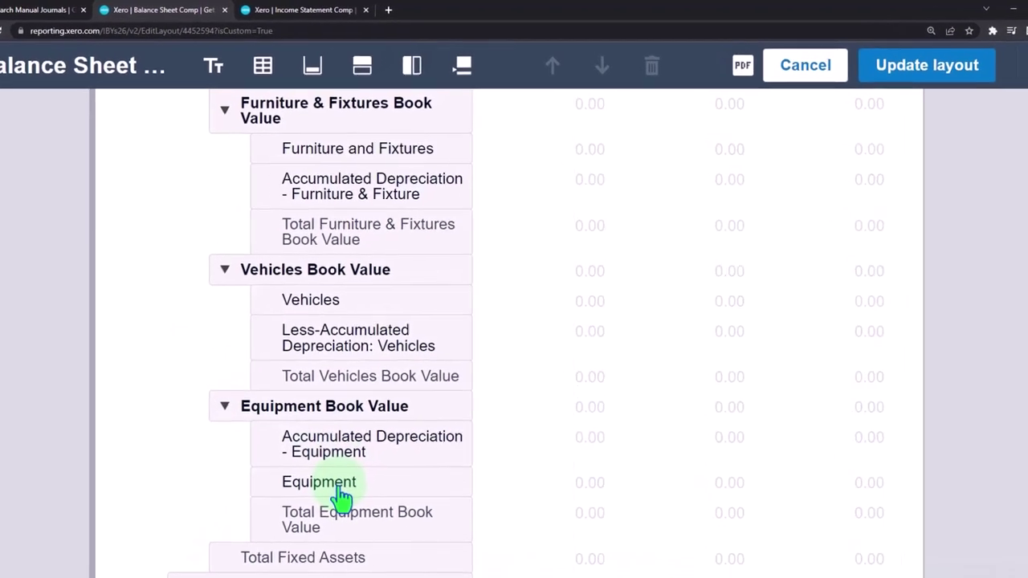
left_click_drag(330, 516, 314, 482)
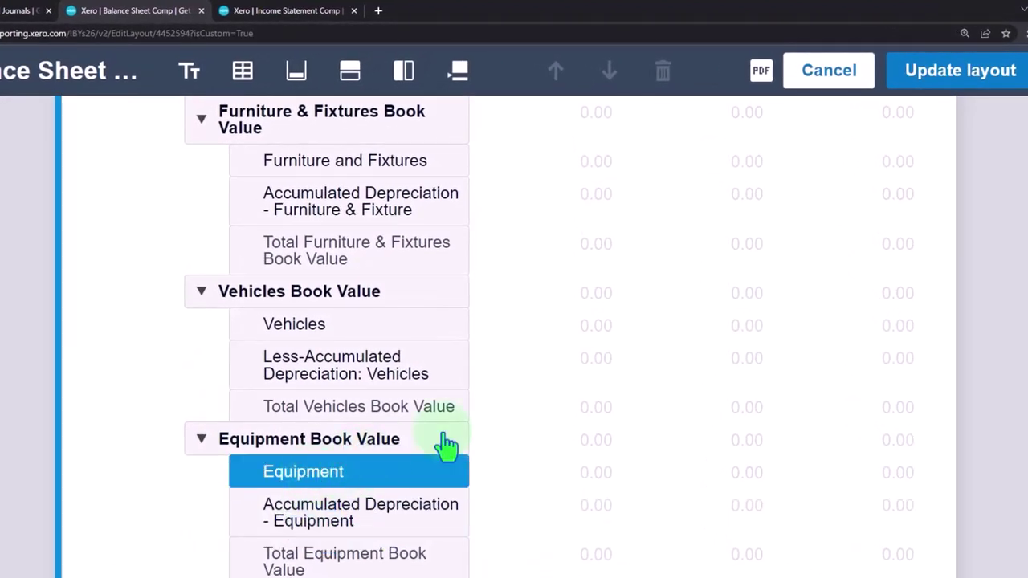
left_click(936, 80)
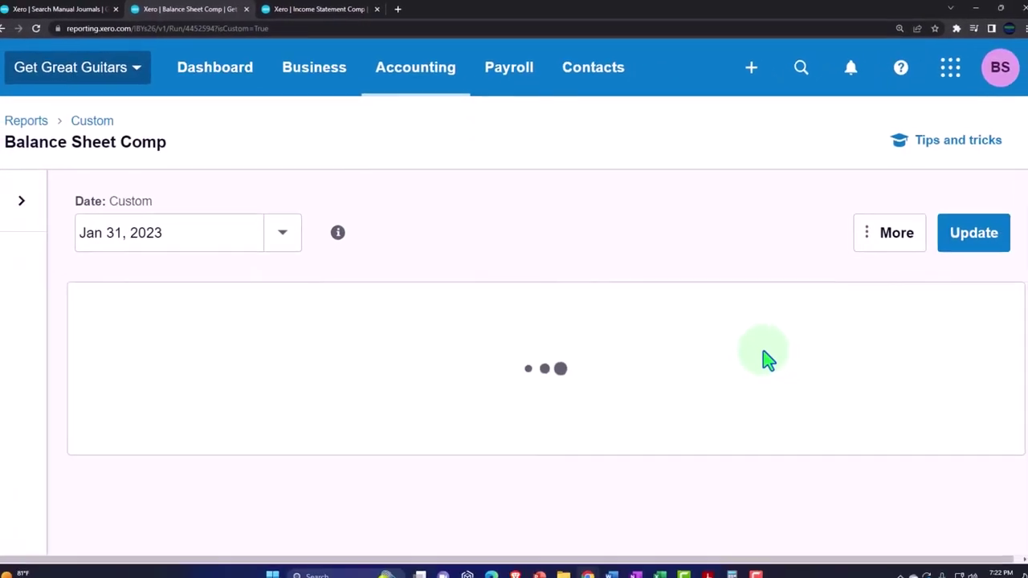
Save the updated report as a custom report named Balance Sheet Comp and dismiss the notification.
scroll(758, 347, "down", 4)
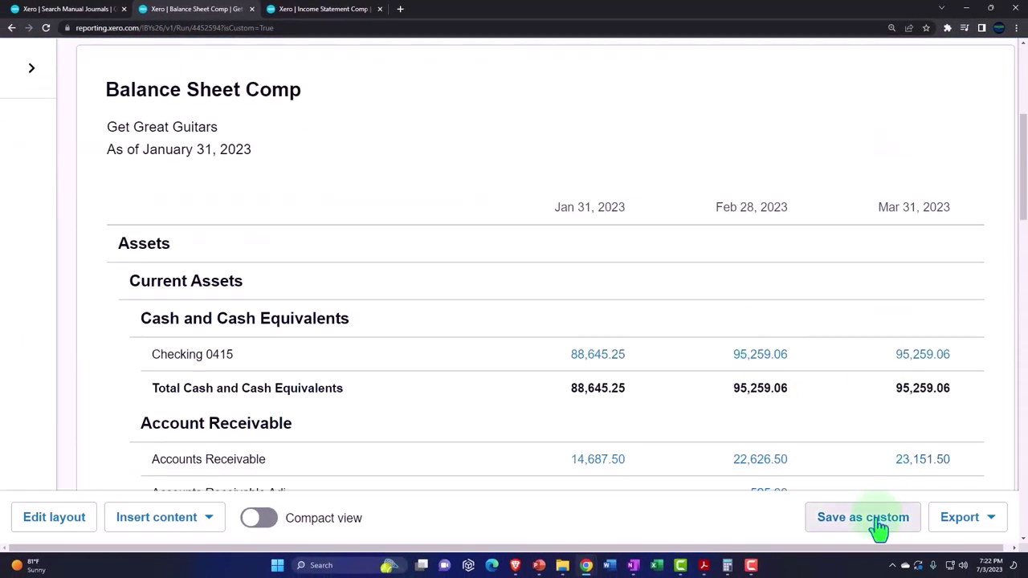
left_click(879, 527)
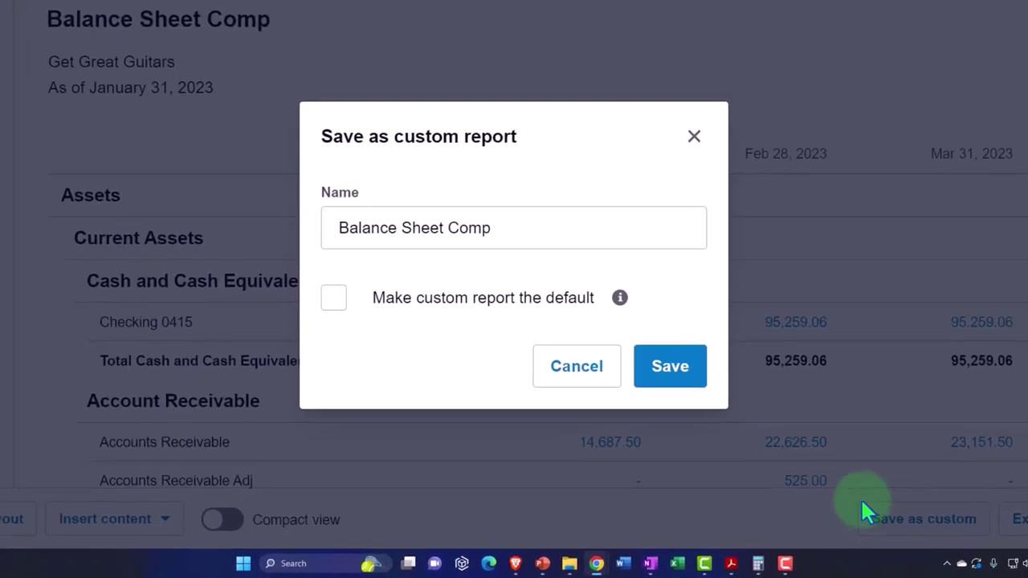
left_click(691, 364)
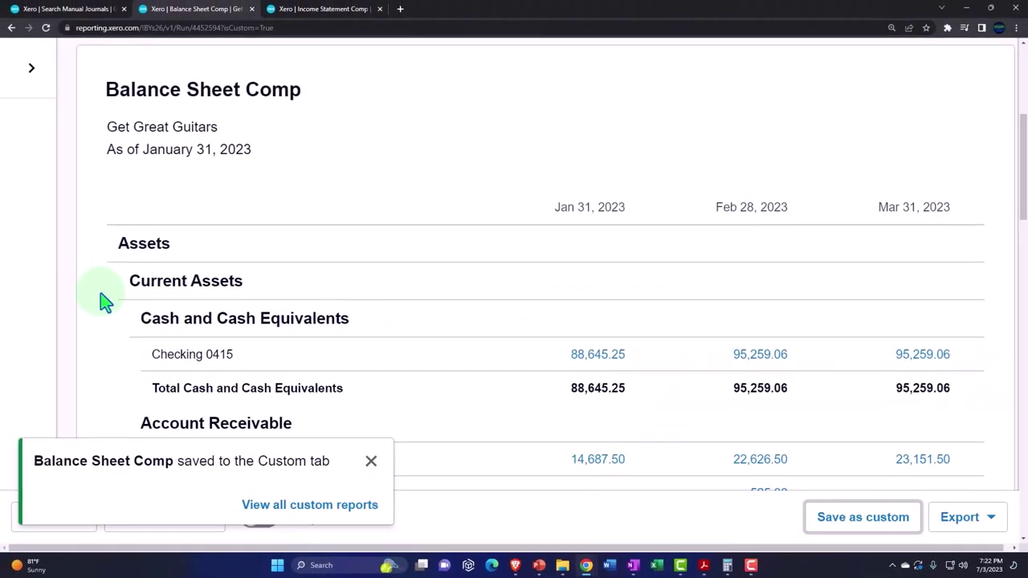
scroll(103, 299, "down", 2)
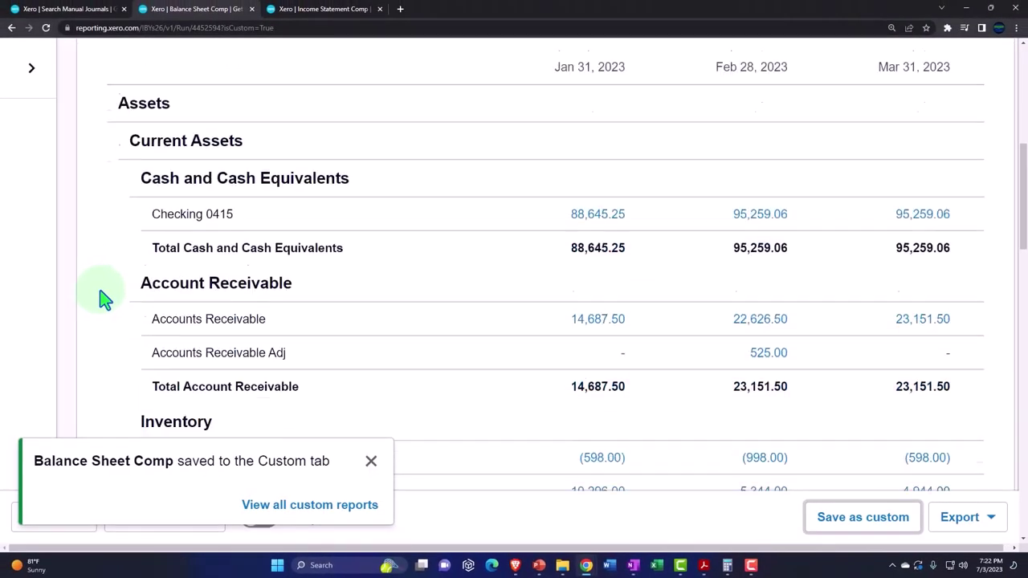
left_click(371, 463)
Recalculate two months of equipment depreciation from Depre.pdf as 833/12*2 and compare it with February accumulated depreciation on the balance sheet.
scroll(120, 310, "down", 6)
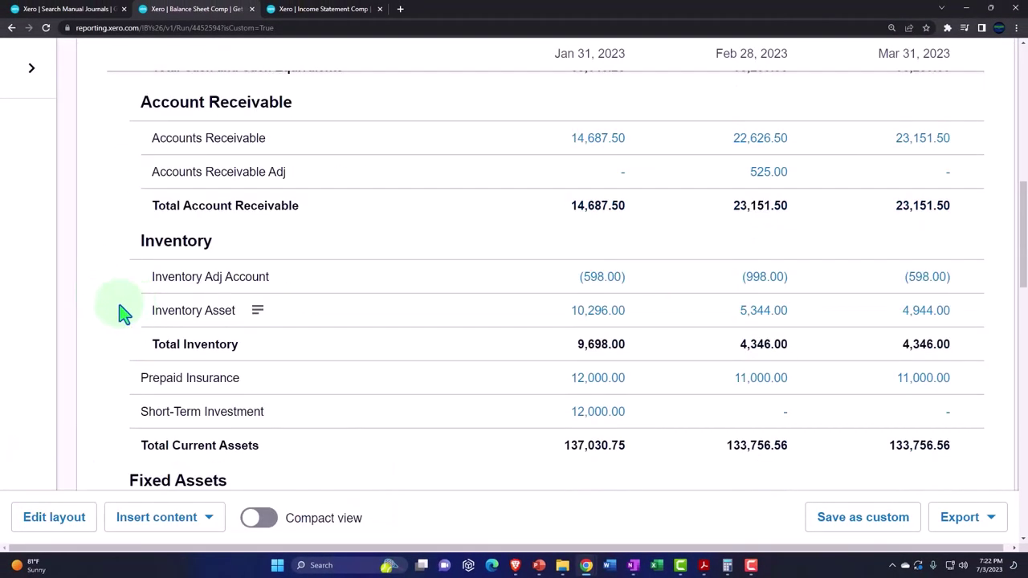
scroll(117, 313, "down", 1)
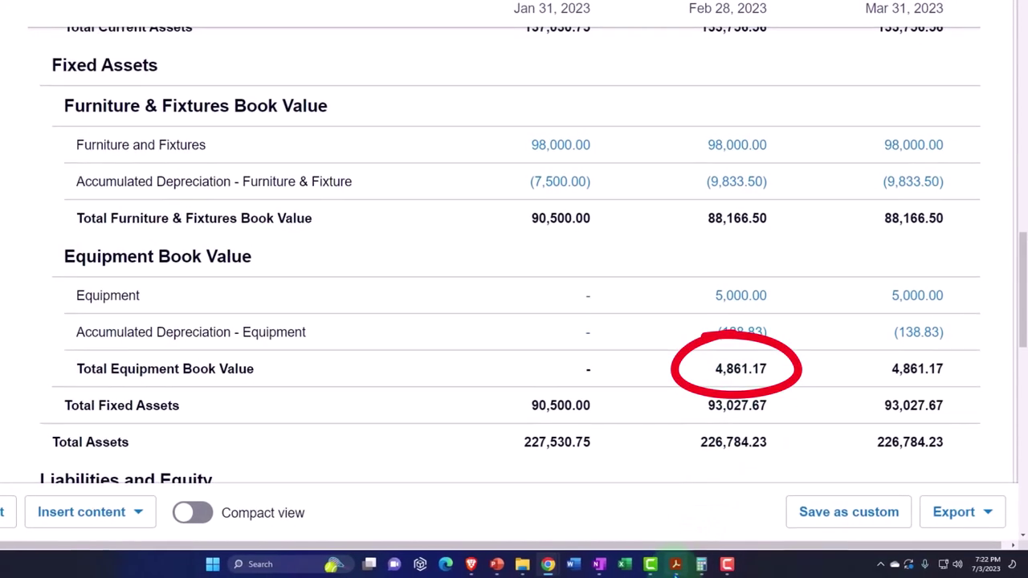
left_click(673, 564)
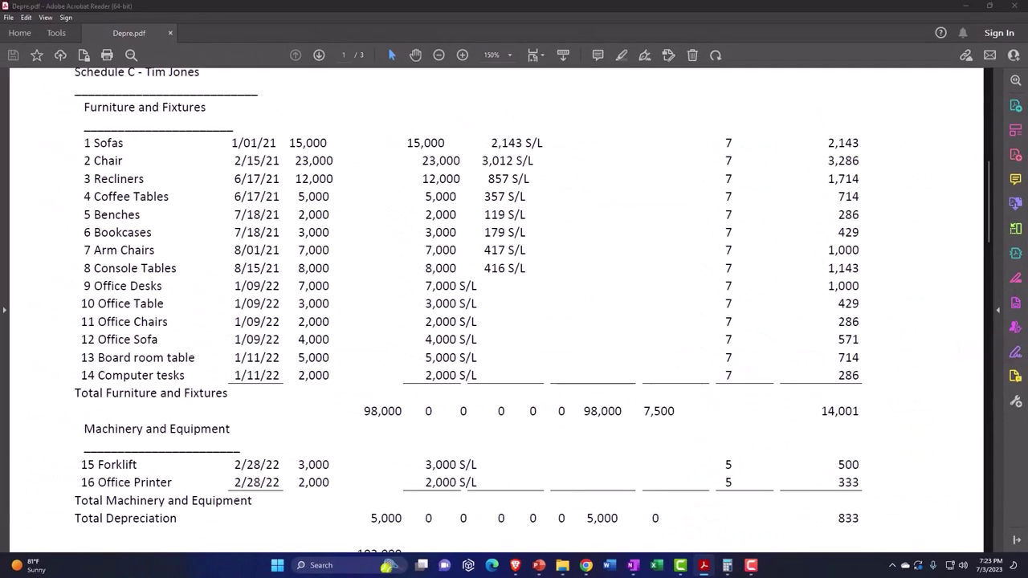
left_click(708, 564)
left_click(680, 189)
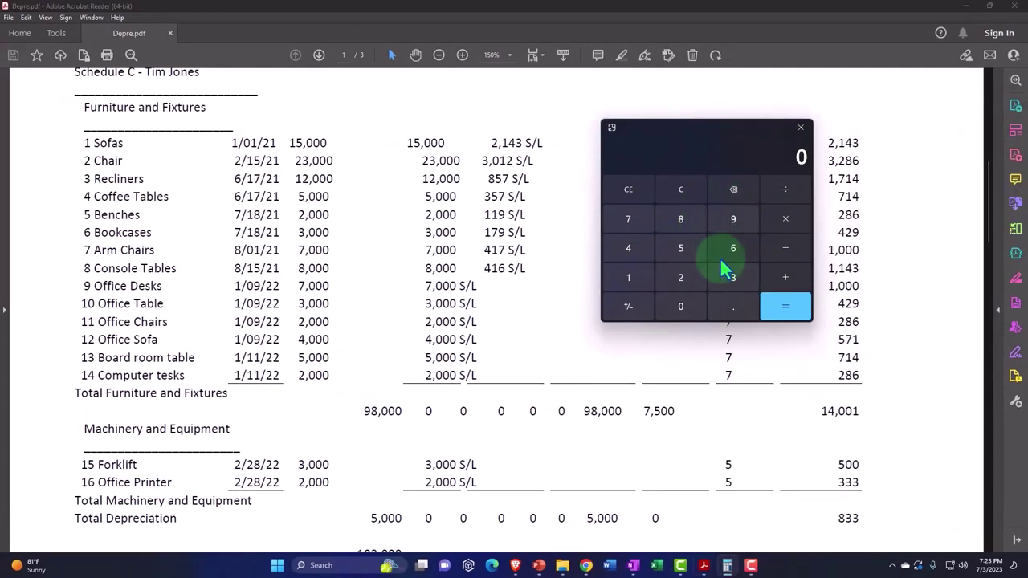
type("833")
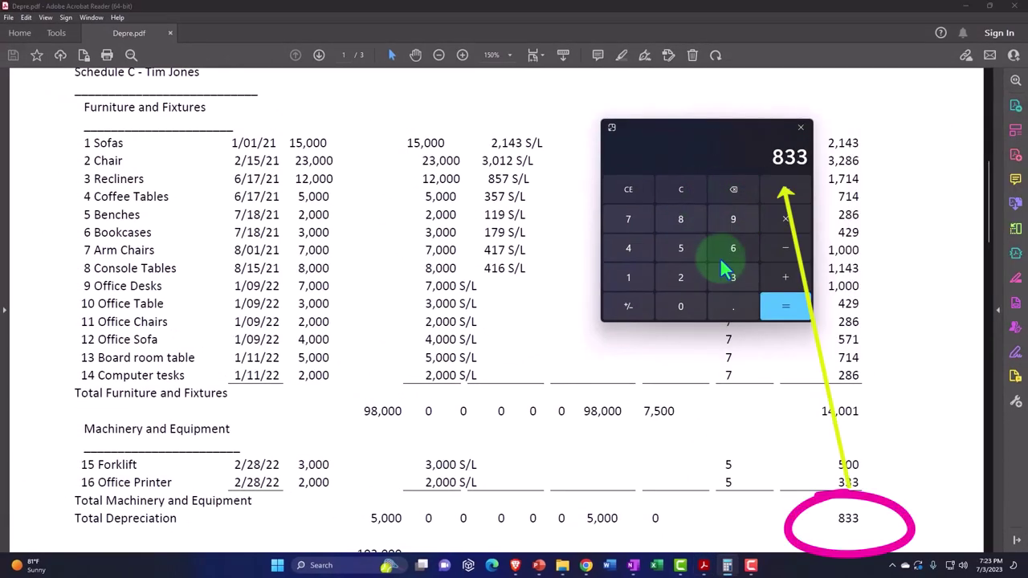
type("/12*2")
key("Return")
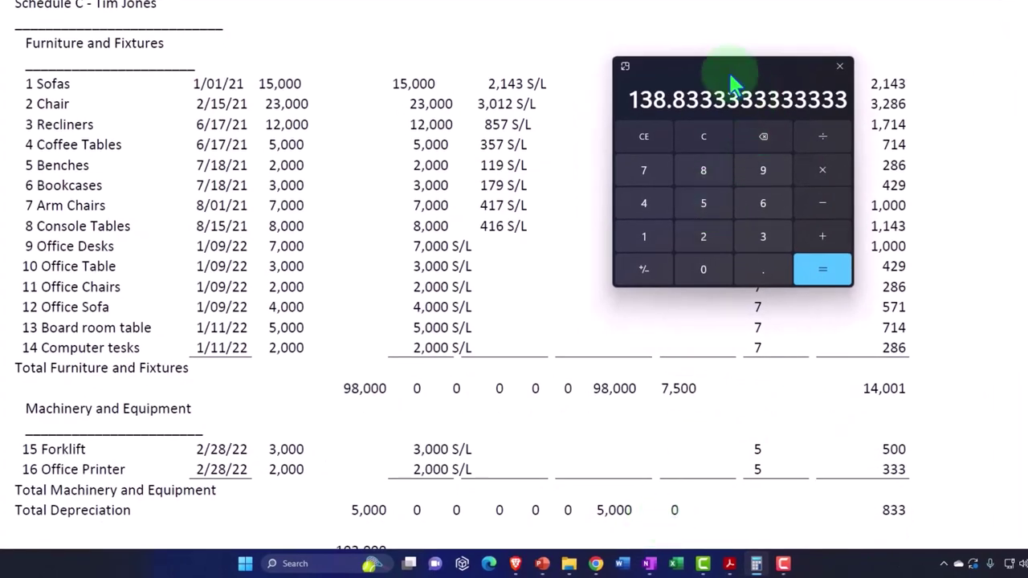
left_click_drag(728, 71, 1027, 105)
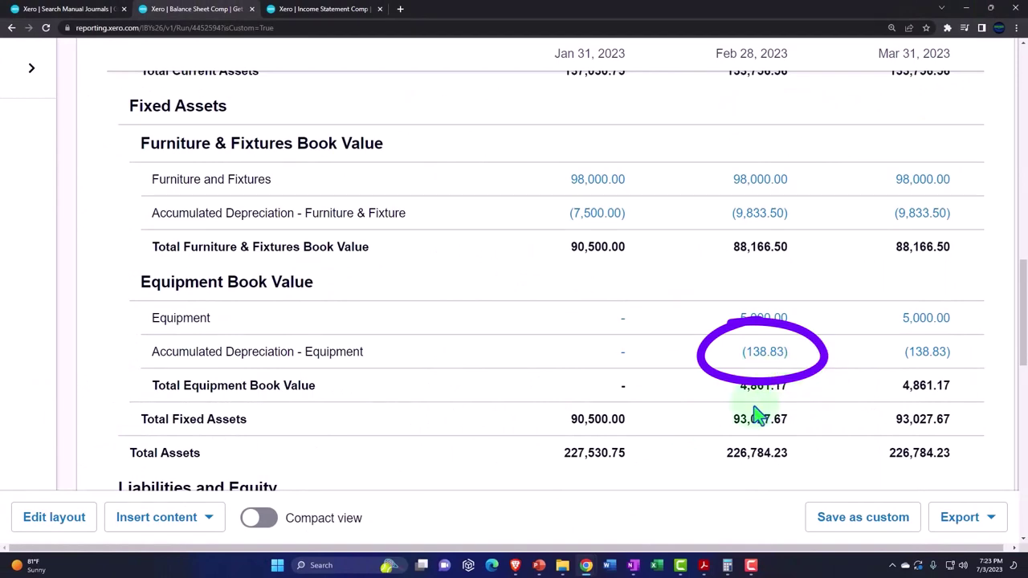
Verify the February furniture and fixtures book value by calculating 98,000 minus 9,833.50.
scroll(805, 353, "up", 1)
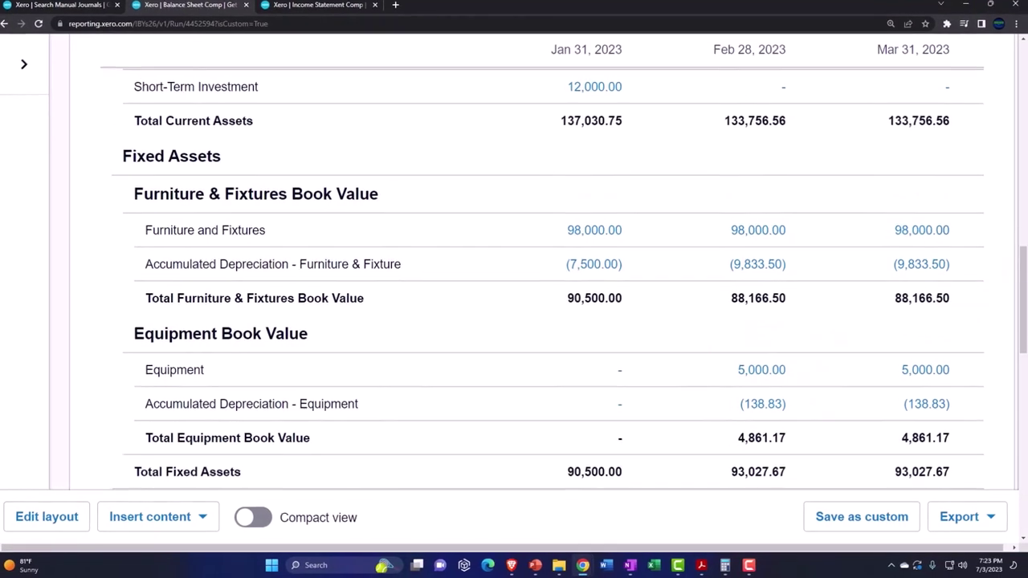
key("alt+Tab")
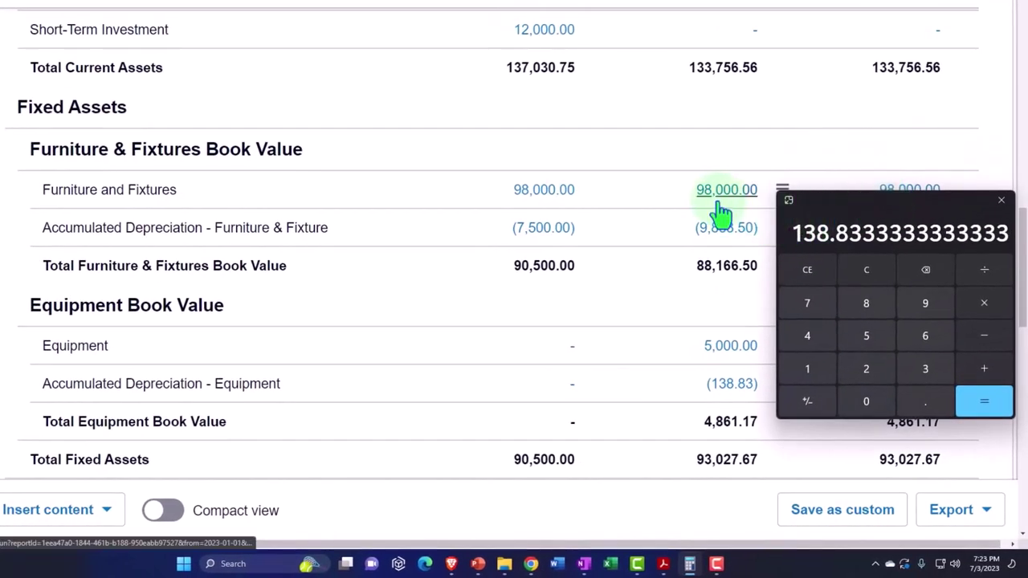
left_click(870, 265)
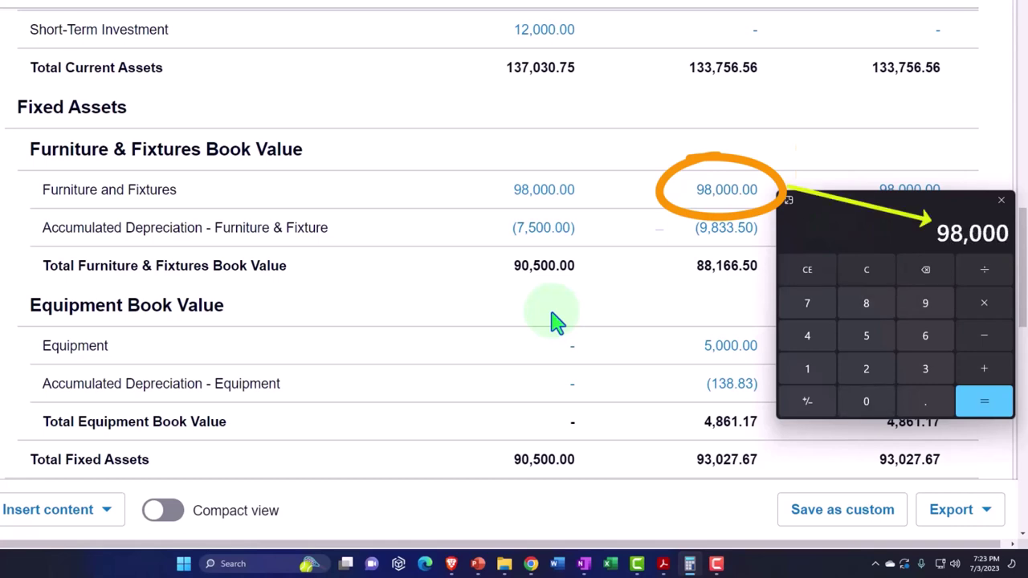
key("BackSpace")
key("BackSpace")
key("BackSpace")
type("5")
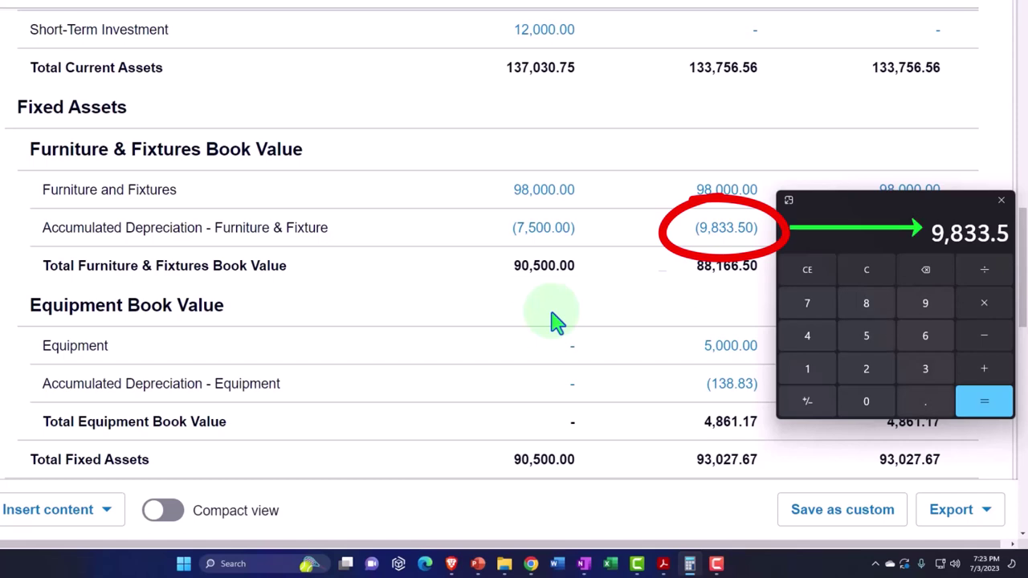
key("Return")
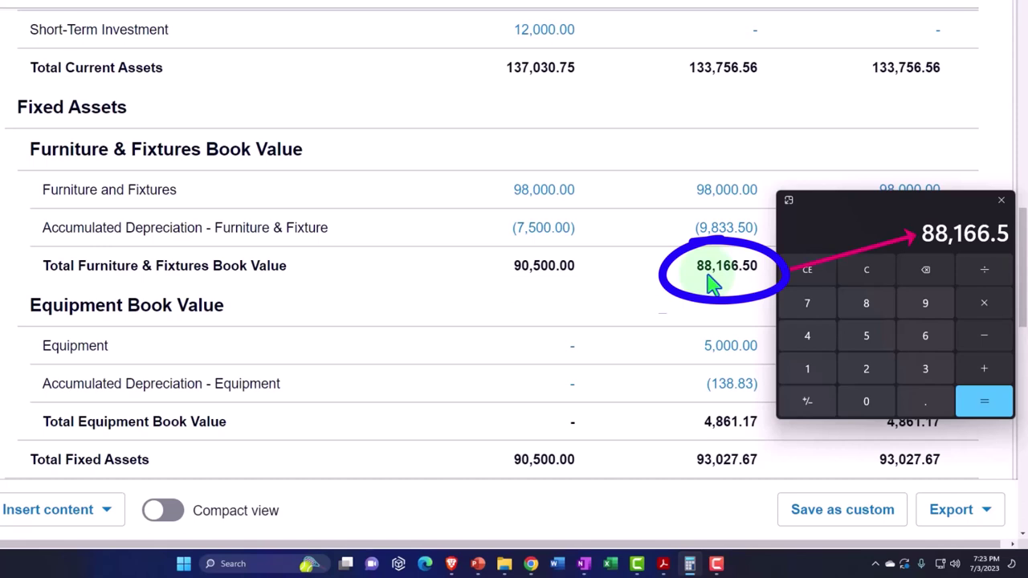
Verify February total fixed assets by calculating 5,000 minus 138.83 plus 88,166.50, and close the calculator.
scroll(711, 281, "down", 1)
left_click(866, 270)
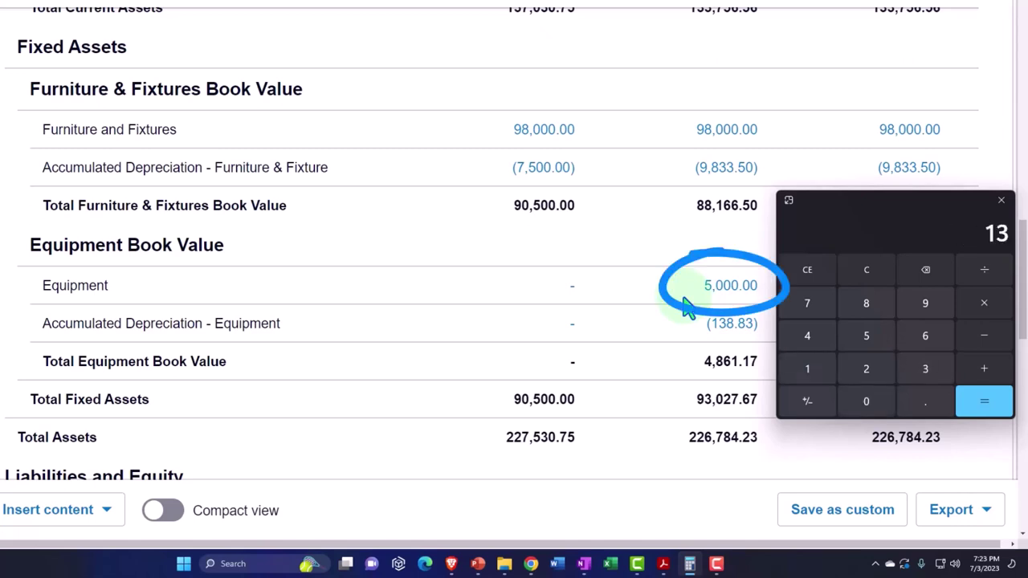
key("Return")
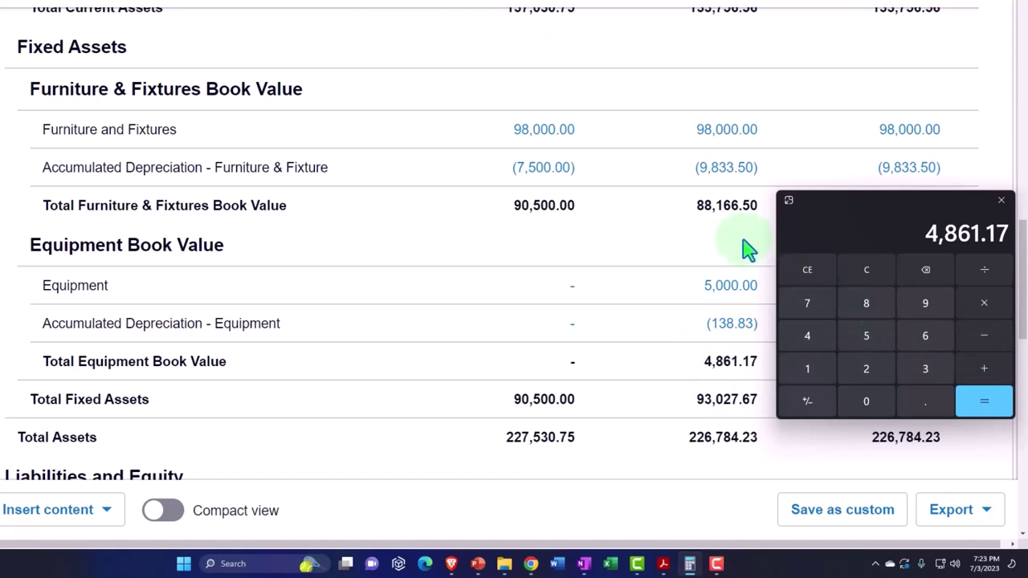
type("88166")
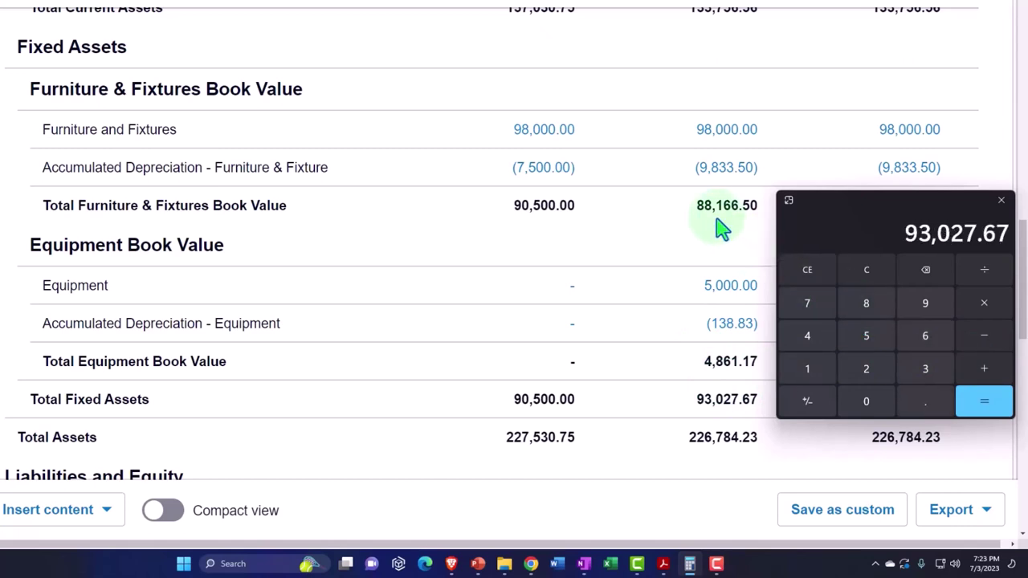
left_click(1001, 200)
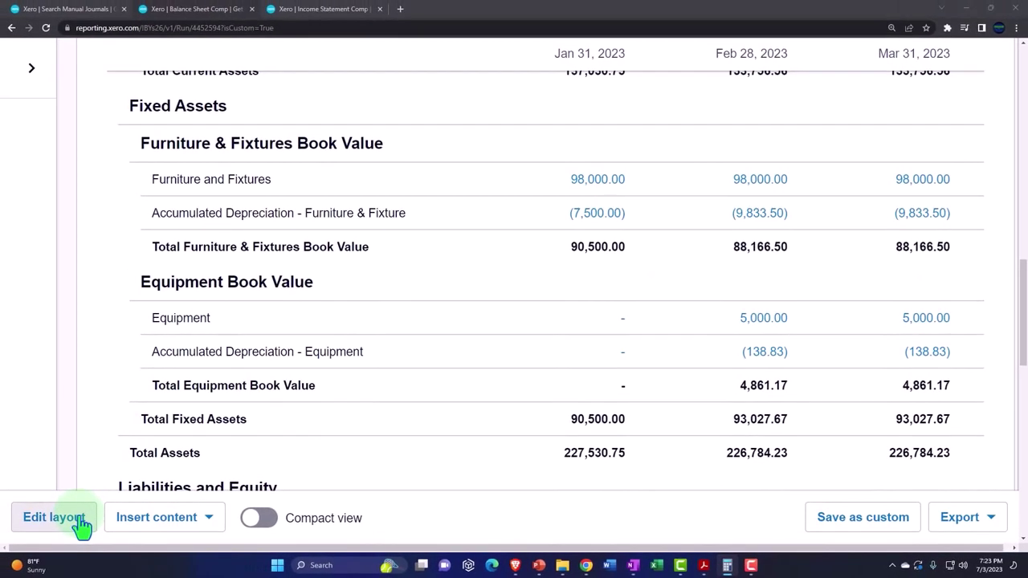
Collapse the Furniture & Fixtures, Vehicles and Equipment Book Value groups in the report layout, apply it and review Fixed Assets.
left_click(84, 524)
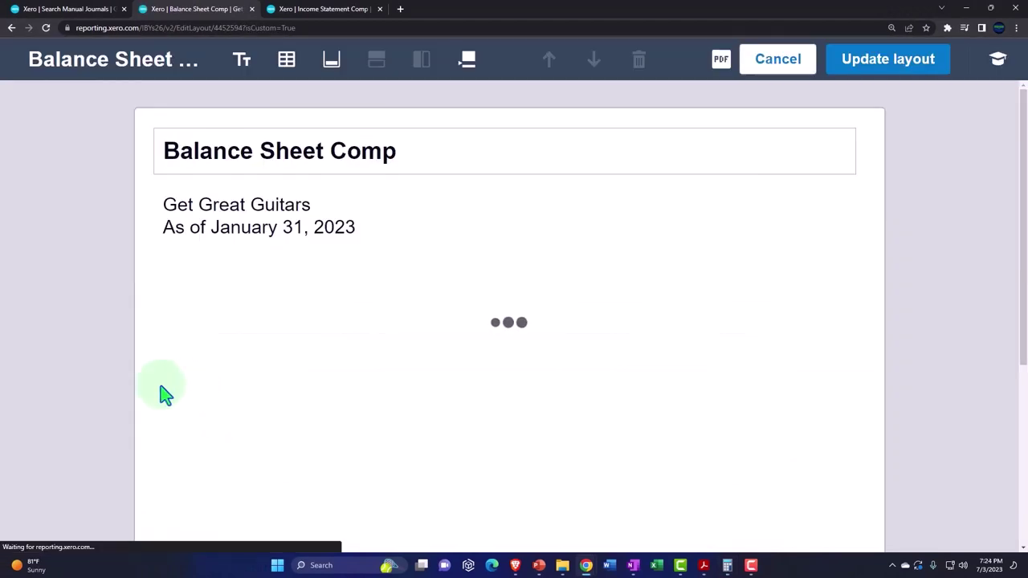
scroll(143, 352, "down", 3)
scroll(143, 352, "down", 5)
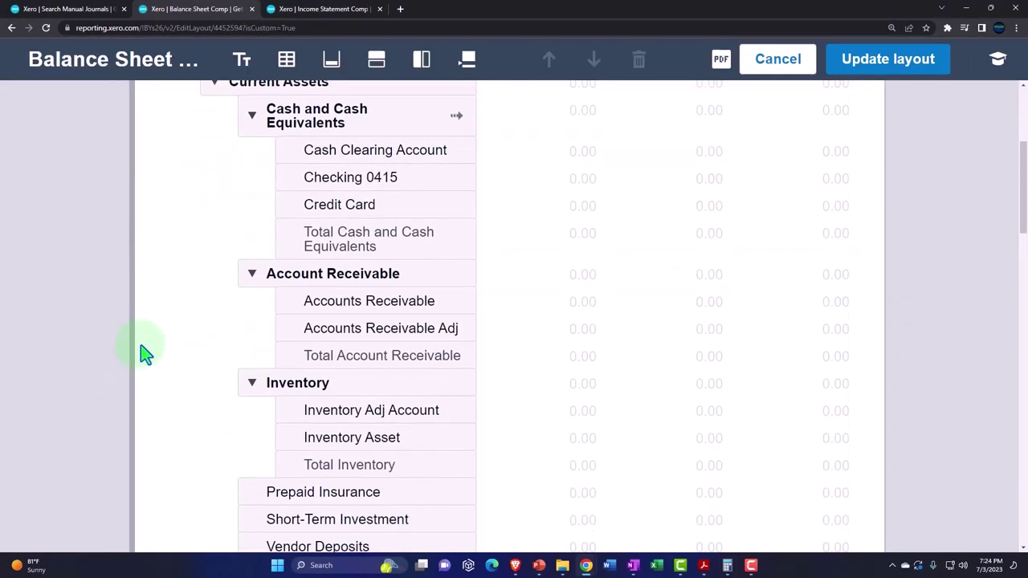
scroll(143, 352, "down", 2)
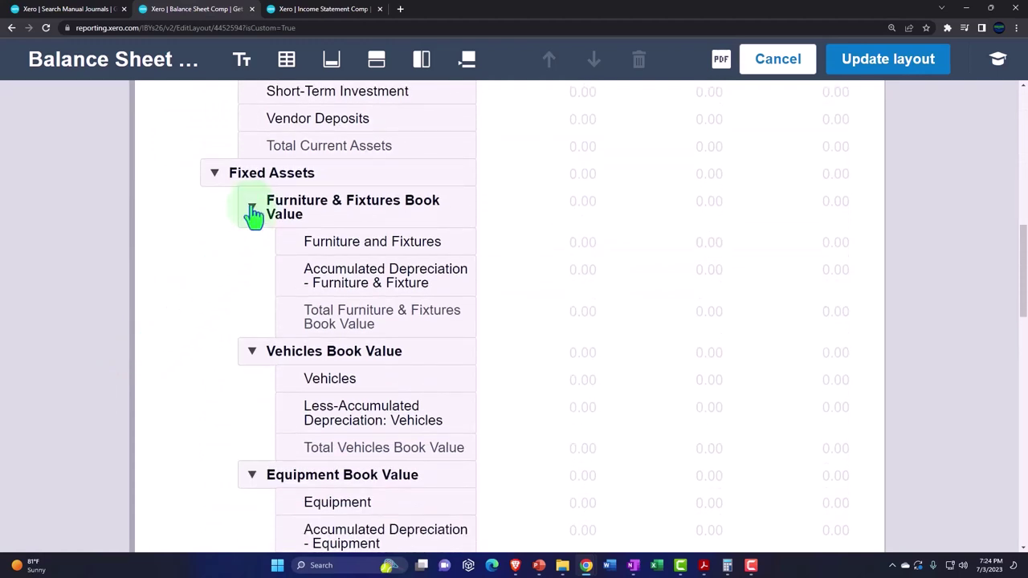
left_click(253, 210)
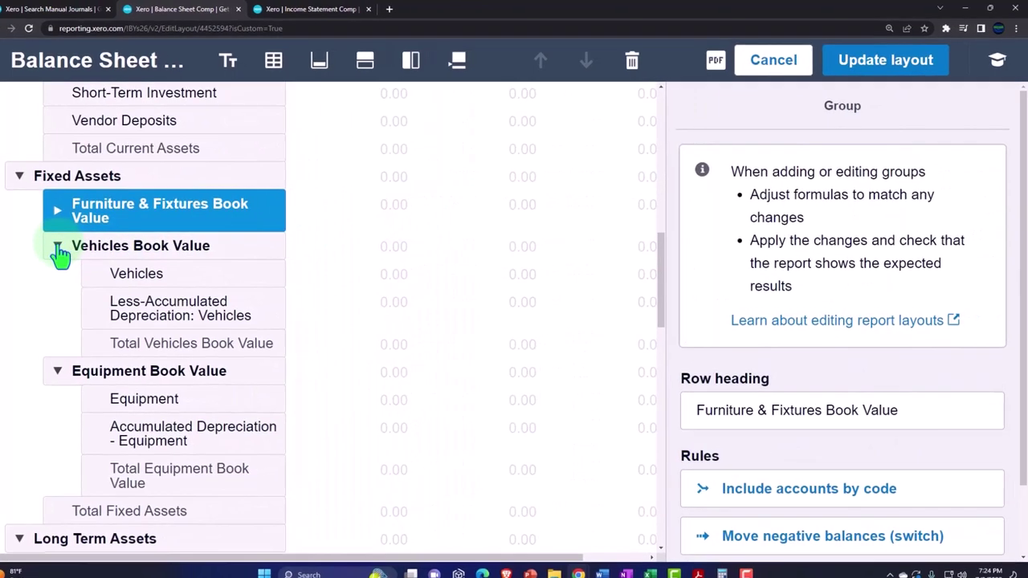
left_click(57, 251)
left_click(57, 371)
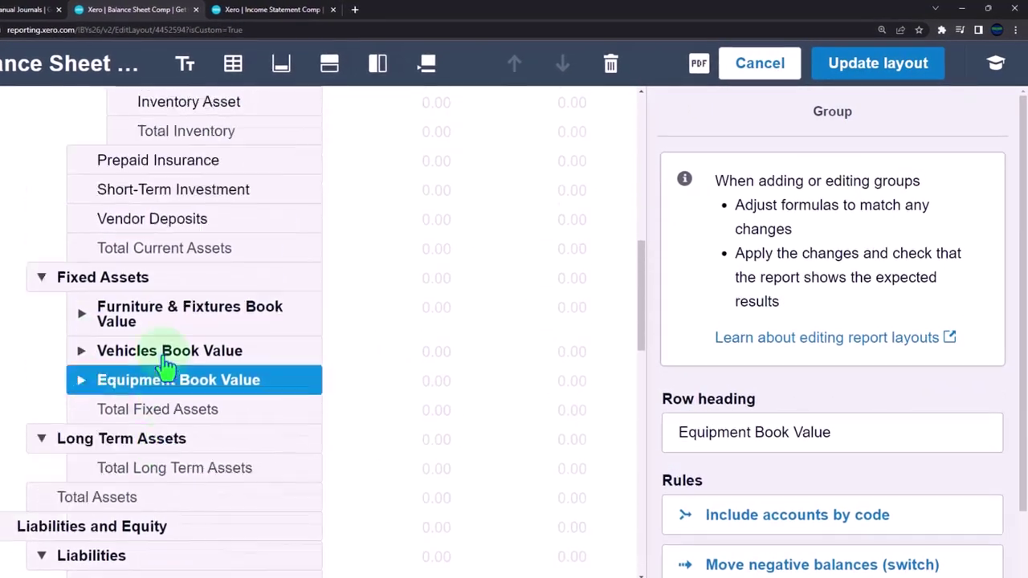
scroll(167, 366, "up", 1)
left_click(885, 71)
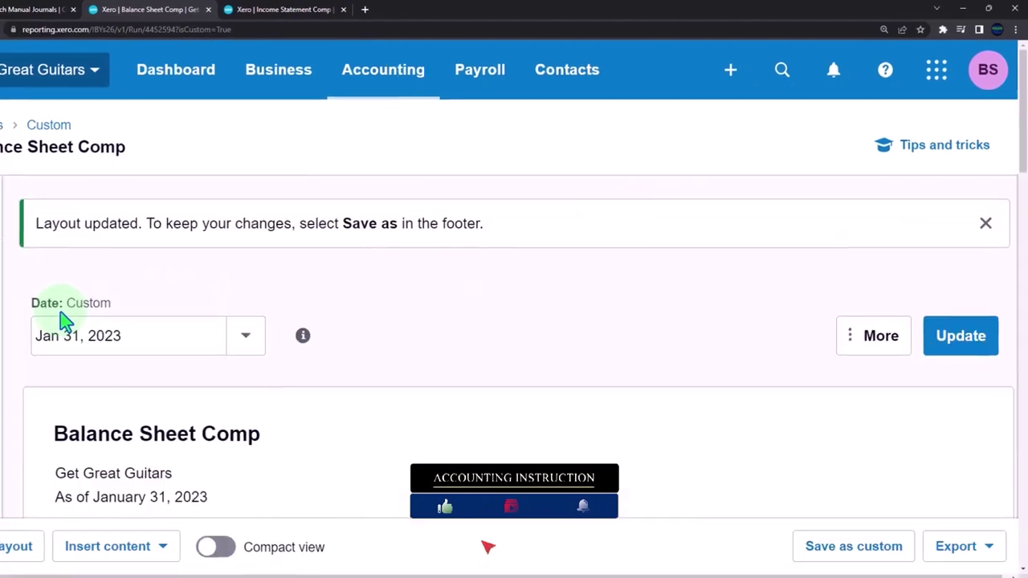
scroll(64, 322, "down", 10)
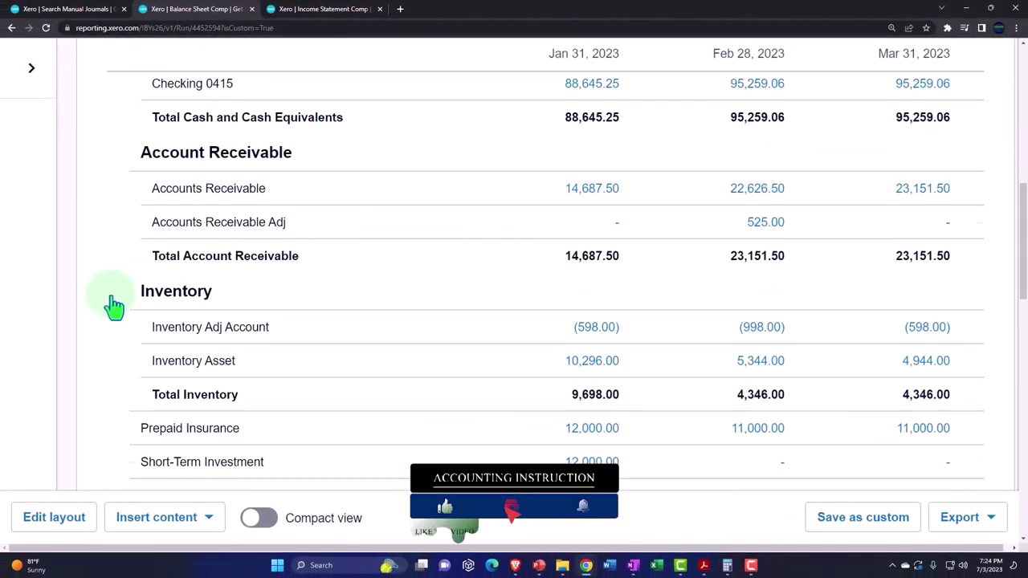
scroll(112, 306, "down", 4)
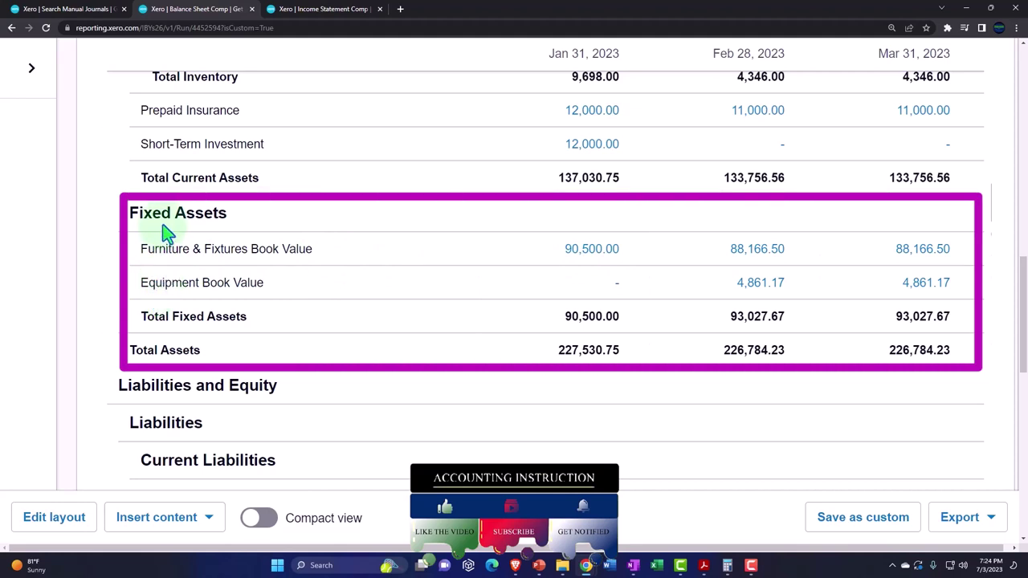
Collapse the whole Fixed Assets group in the balance sheet layout, apply it and review the single Fixed Assets line.
left_click(58, 522)
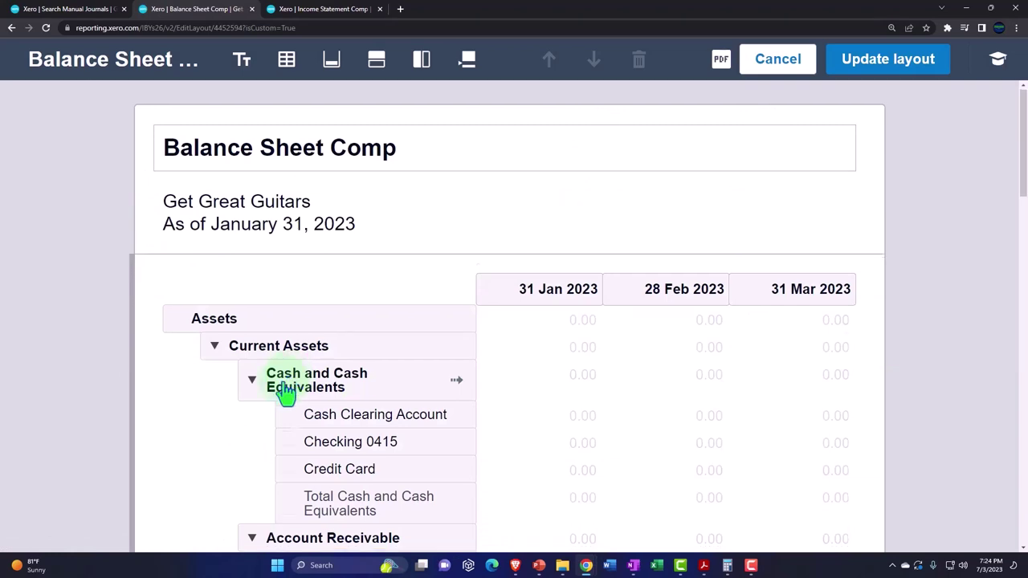
scroll(206, 412, "down", 7)
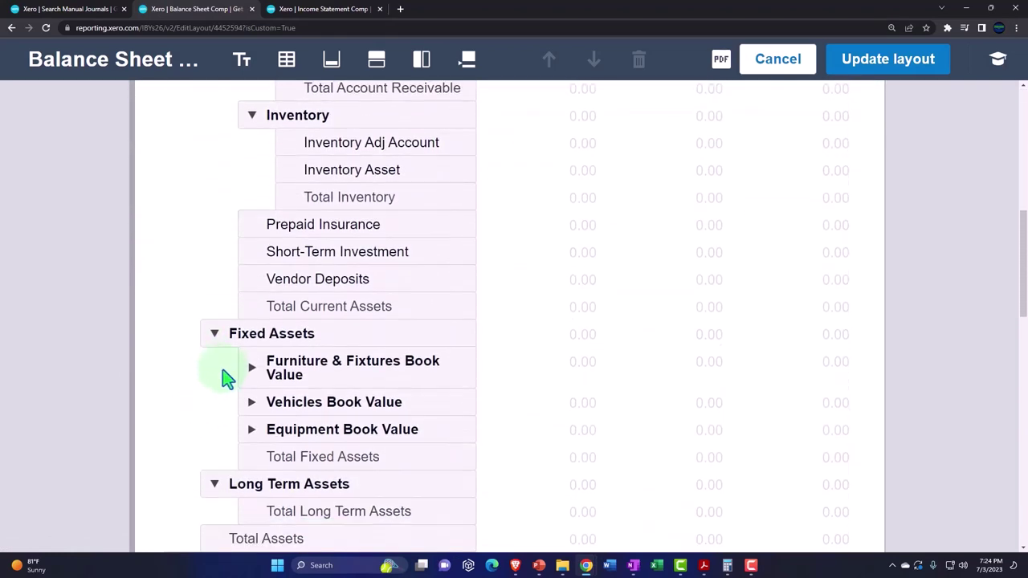
left_click(214, 333)
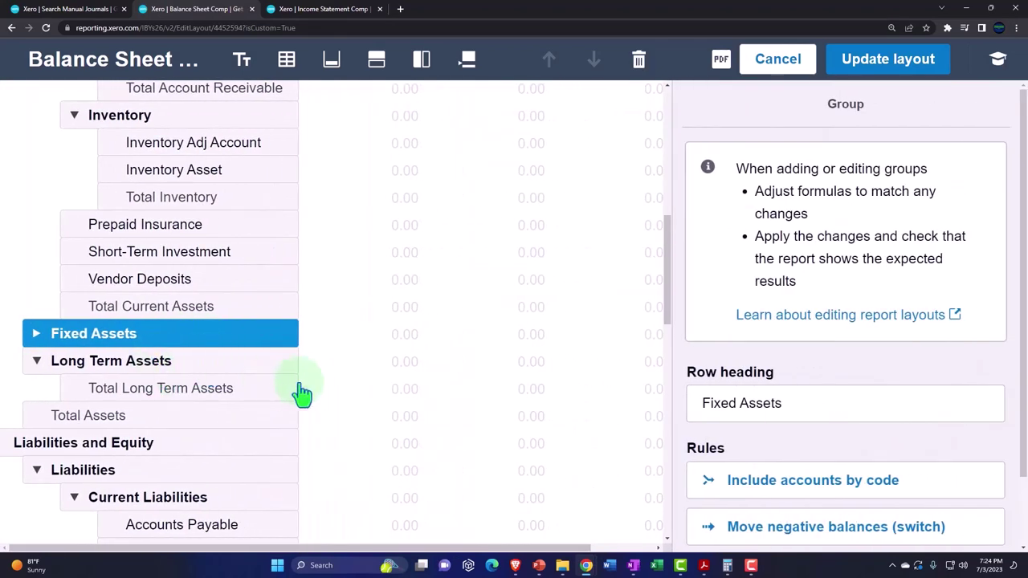
left_click(876, 68)
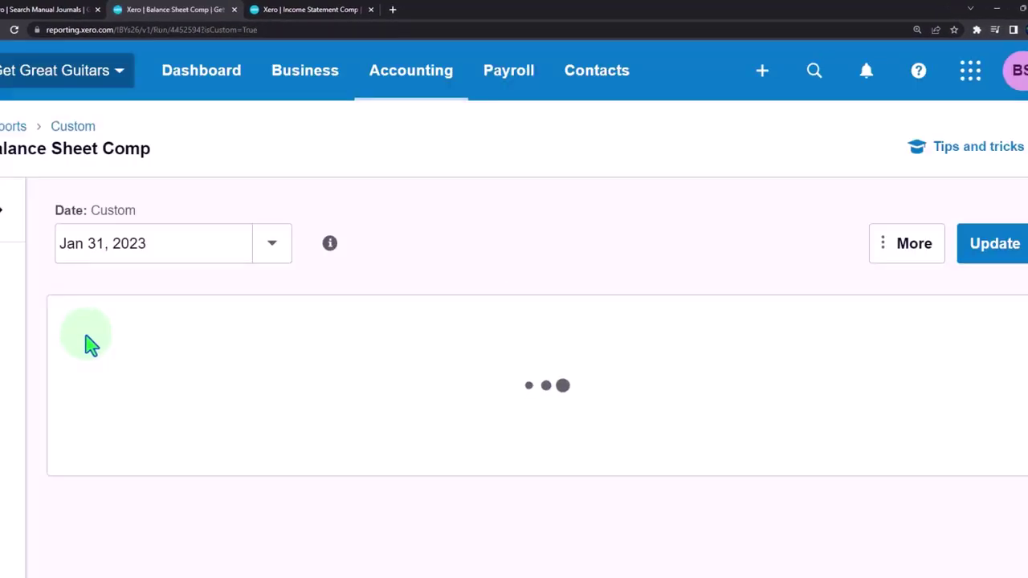
scroll(86, 339, "down", 7)
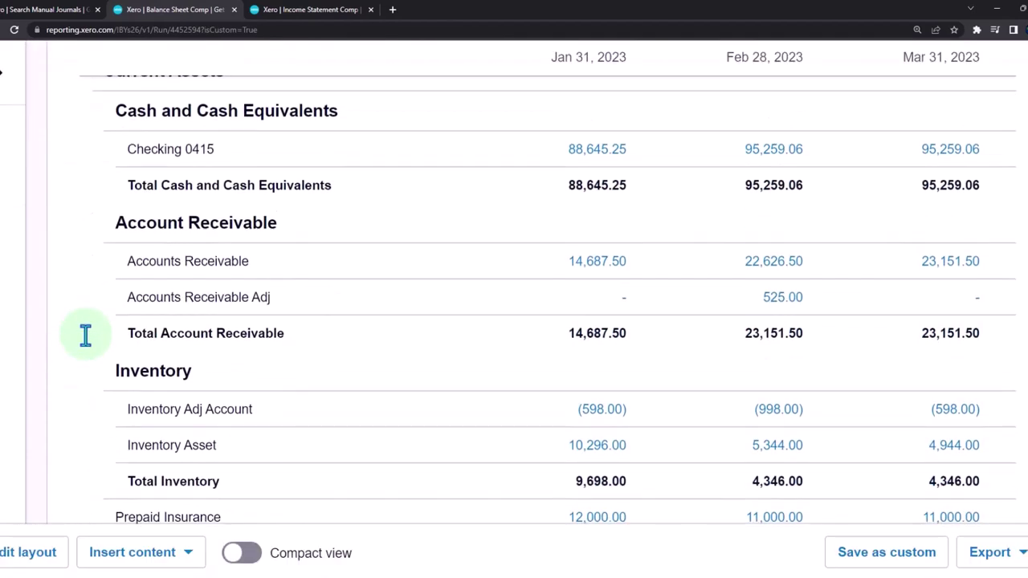
scroll(86, 336, "down", 6)
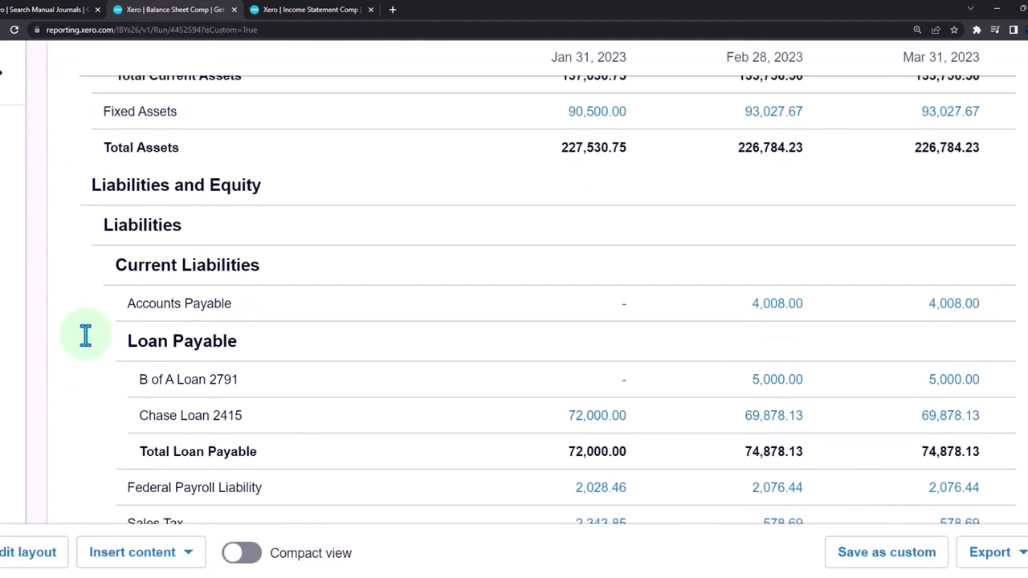
scroll(86, 336, "up", 2)
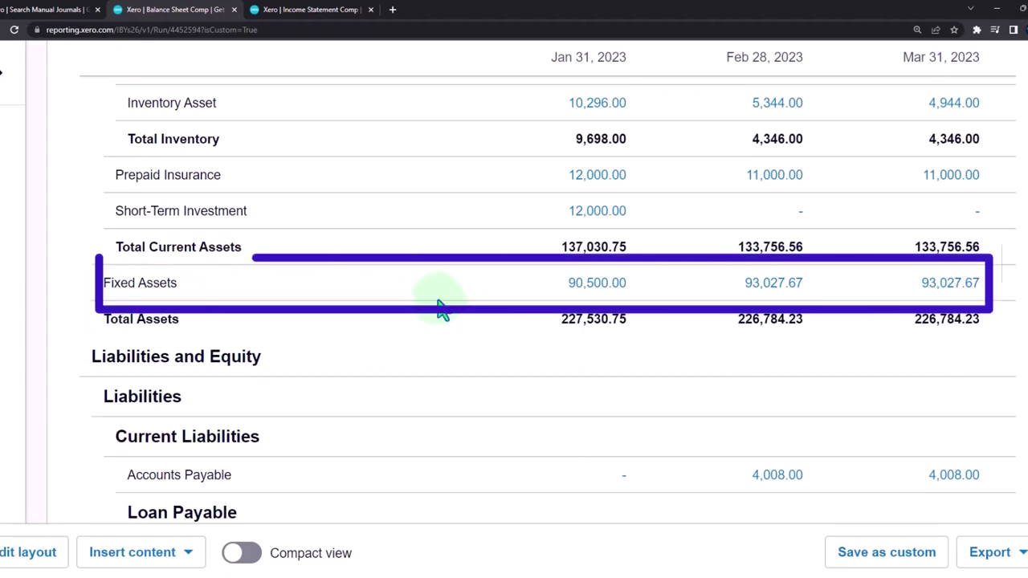
Refresh the Income Statement Comp report and check February depreciation, operating income and net income.
left_click(317, 11)
scroll(452, 298, "up", 10)
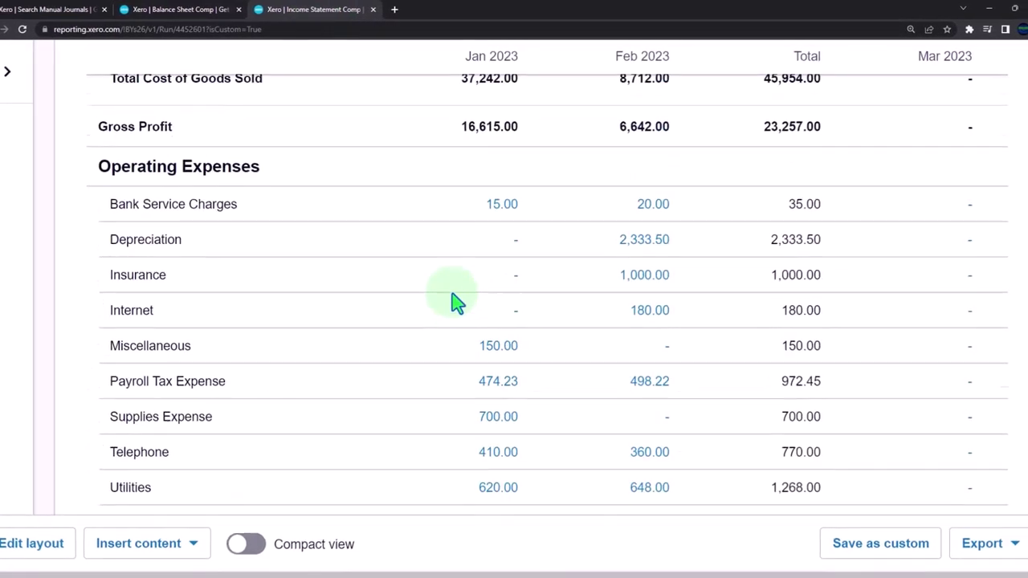
left_click(978, 231)
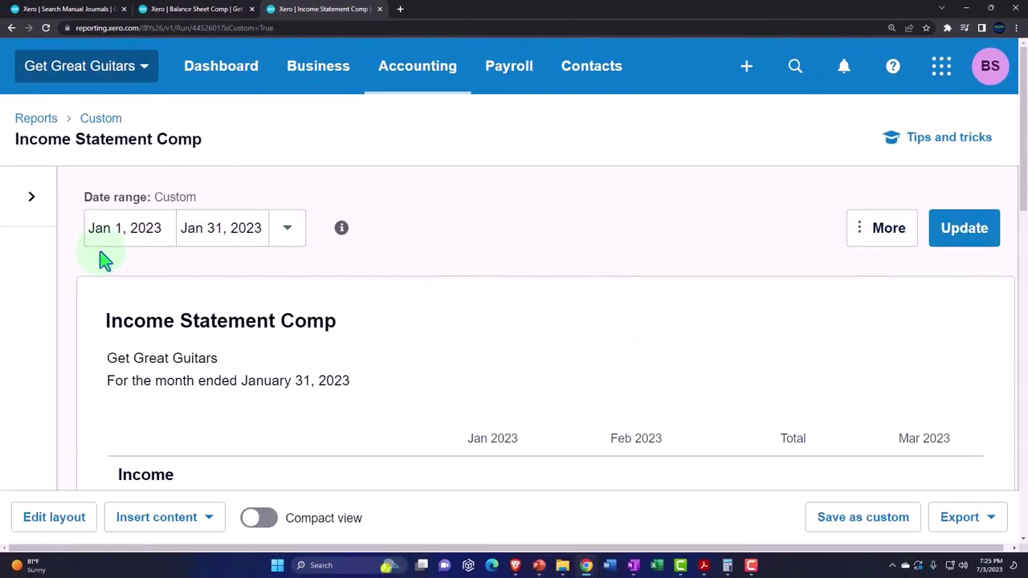
scroll(103, 259, "down", 2)
scroll(103, 239, "down", 5)
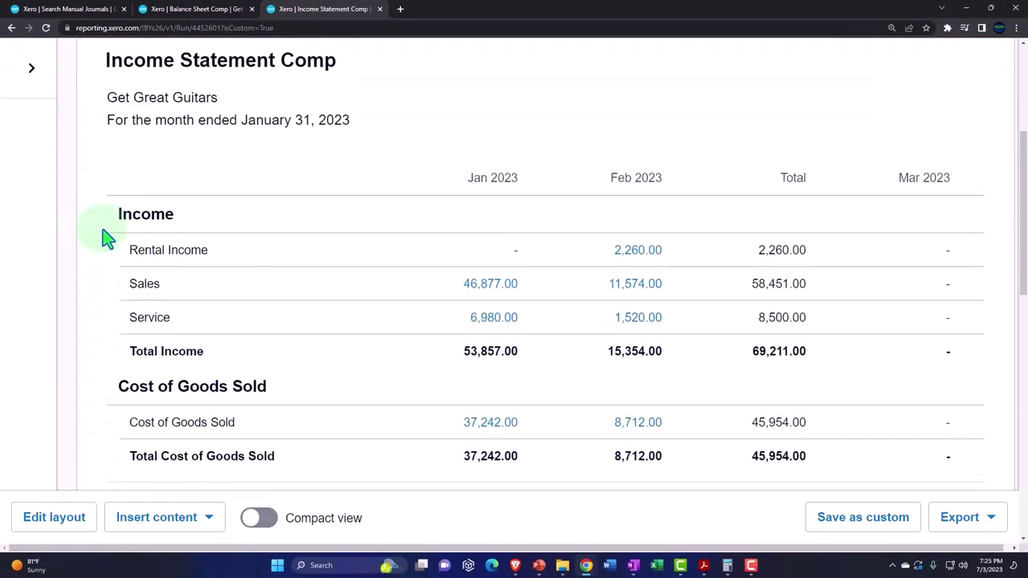
scroll(48, 236, "down", 1)
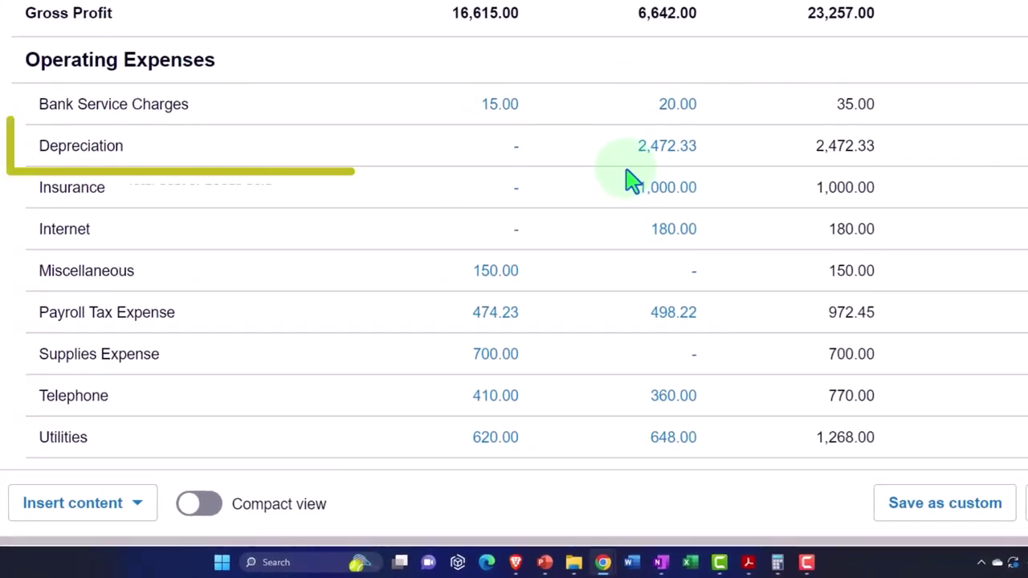
scroll(635, 186, "down", 3)
scroll(639, 189, "down", 2)
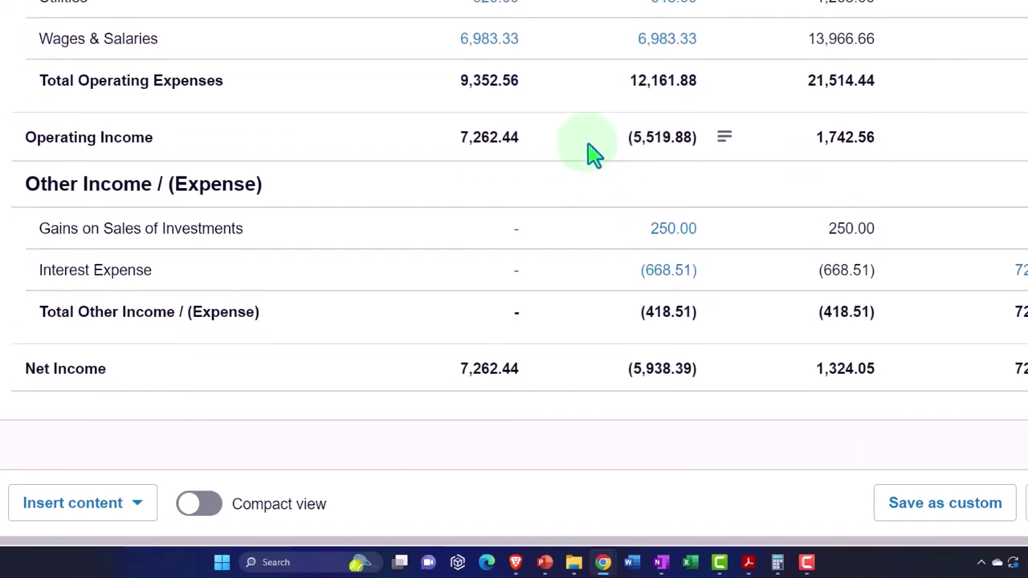
scroll(589, 153, "up", 12)
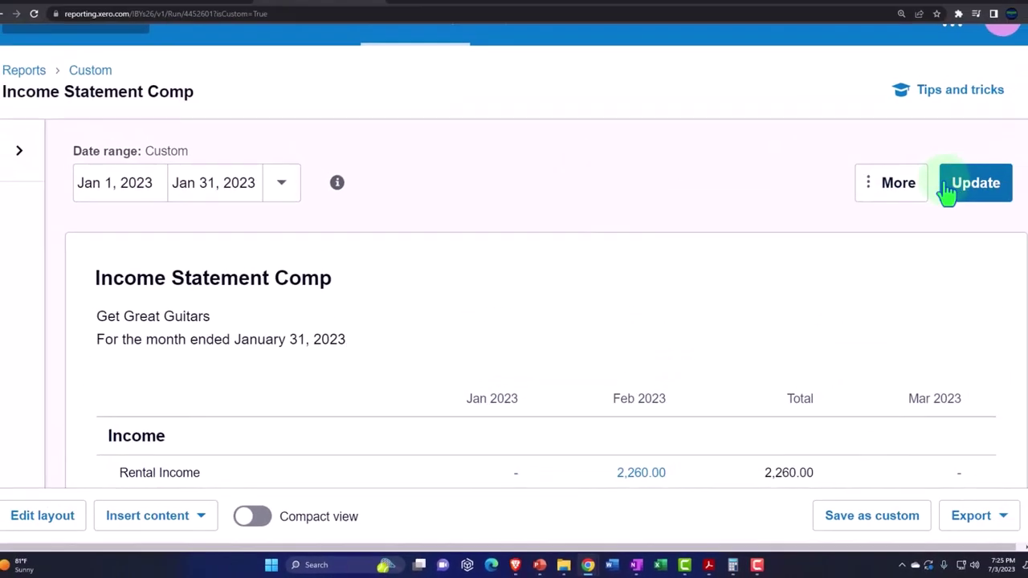
Search the reports for "tri" and open the Trial Balance report.
left_click(419, 71)
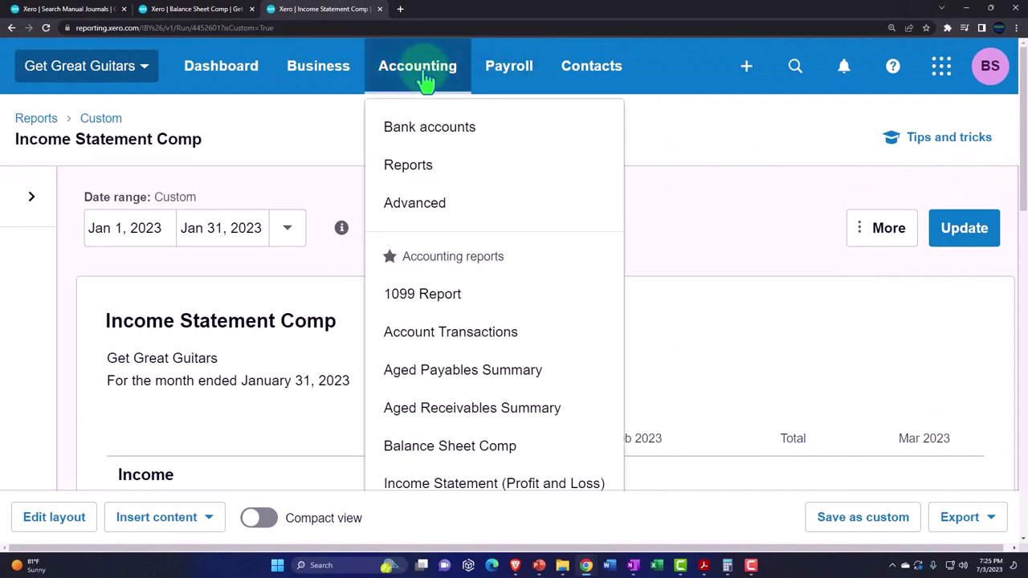
left_click(435, 173)
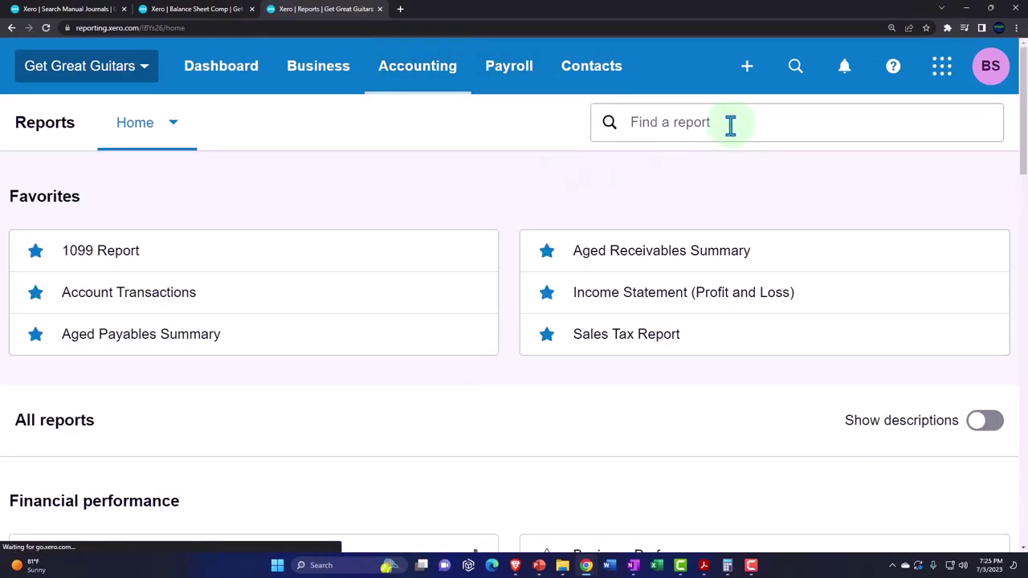
left_click(730, 125)
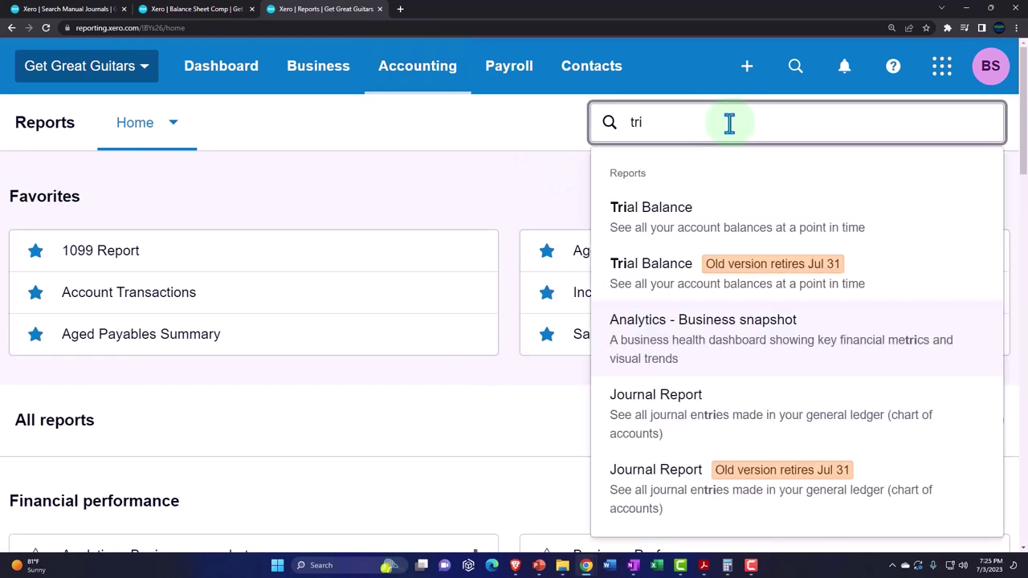
key("Down")
key("Up")
key("Up")
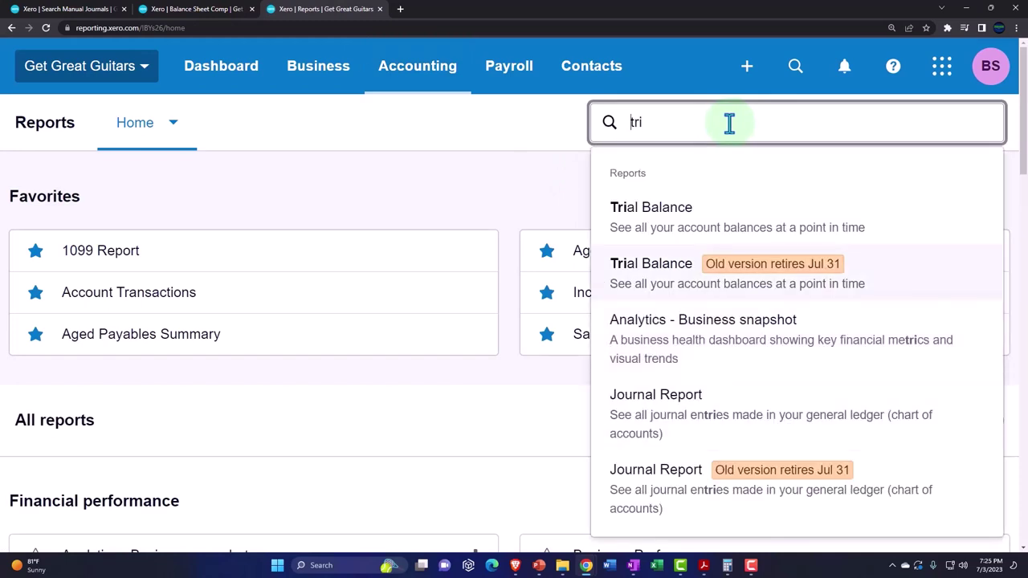
key("Return")
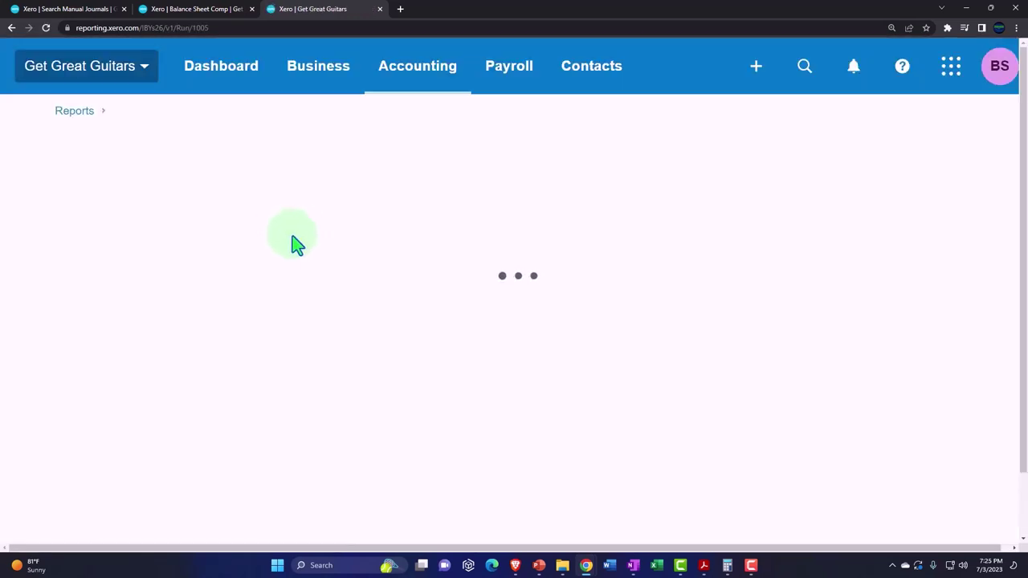
Set the Trial Balance to a custom date of Dec 31, 2023 and update the report.
left_click(263, 233)
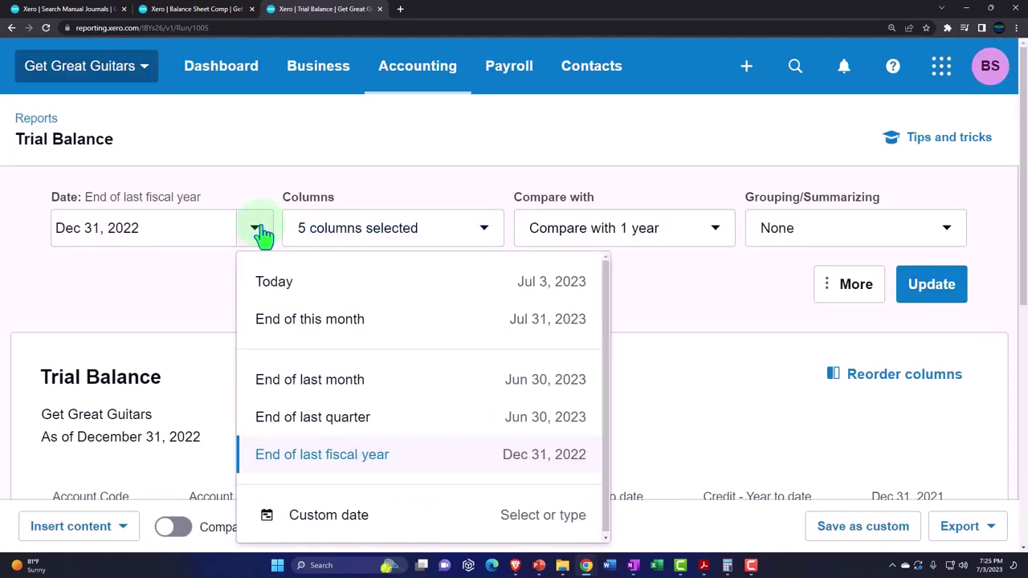
left_click(342, 530)
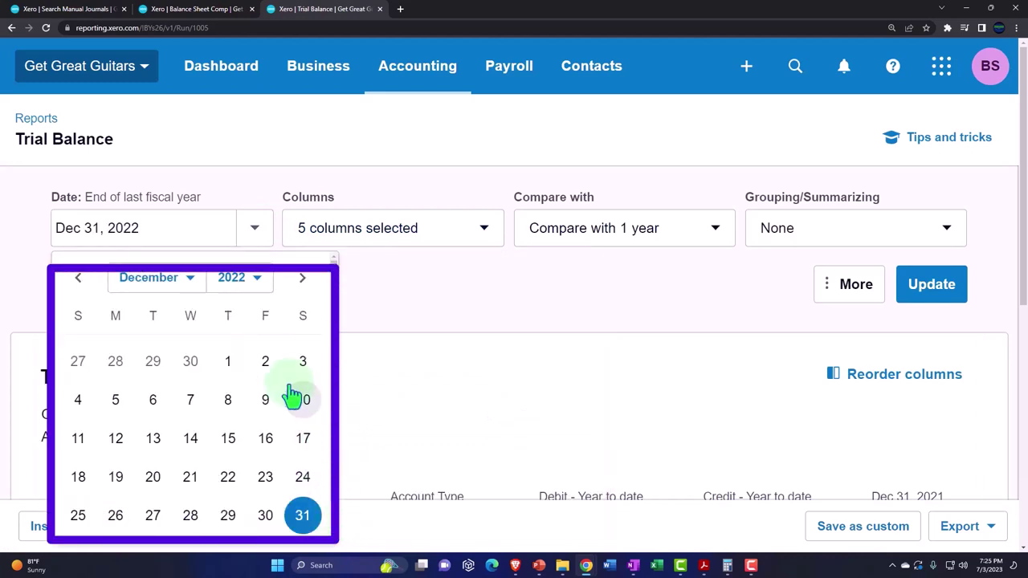
left_click(257, 281)
left_click(229, 193)
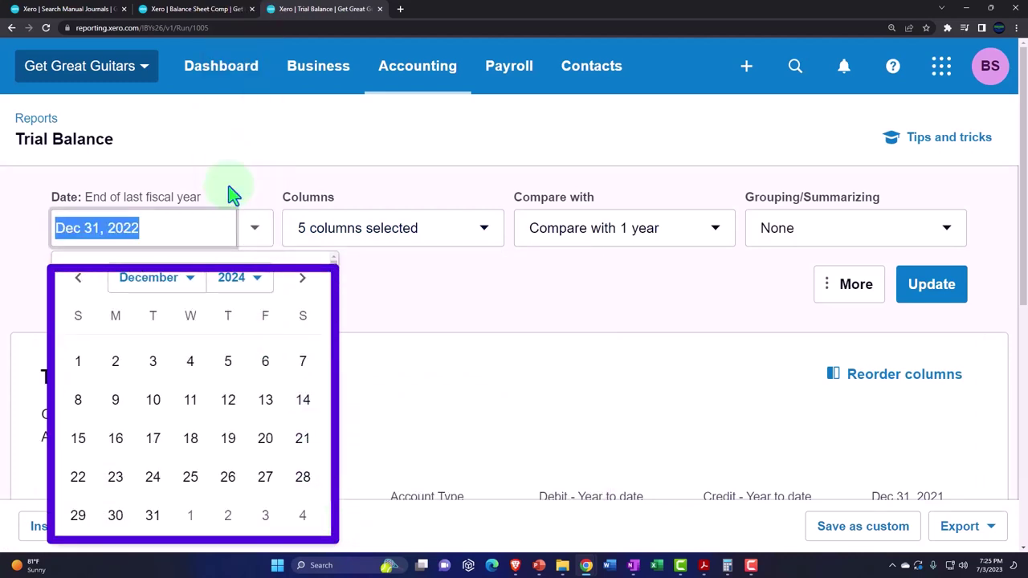
left_click(266, 286)
scroll(235, 186, "down", 1)
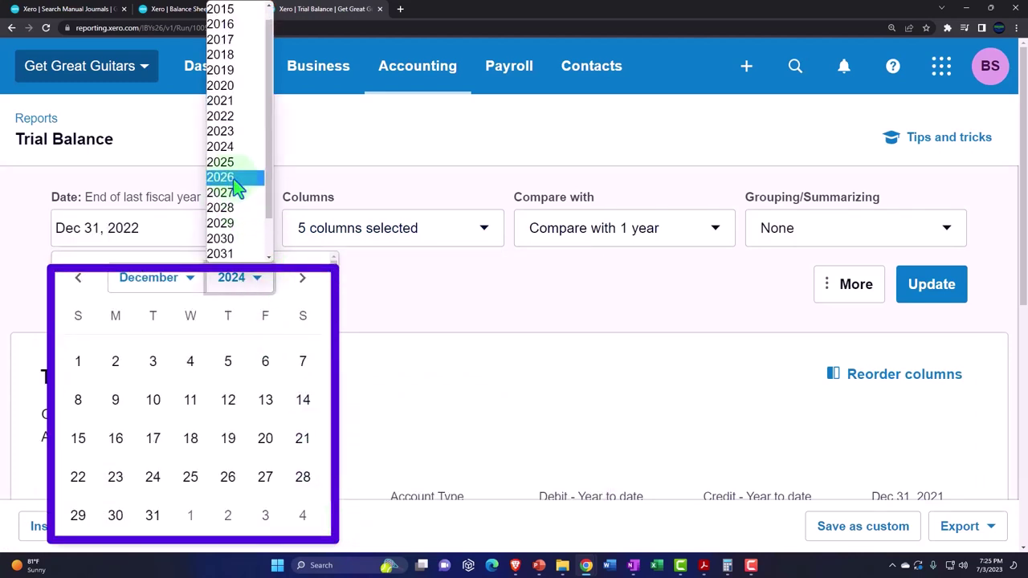
left_click(225, 130)
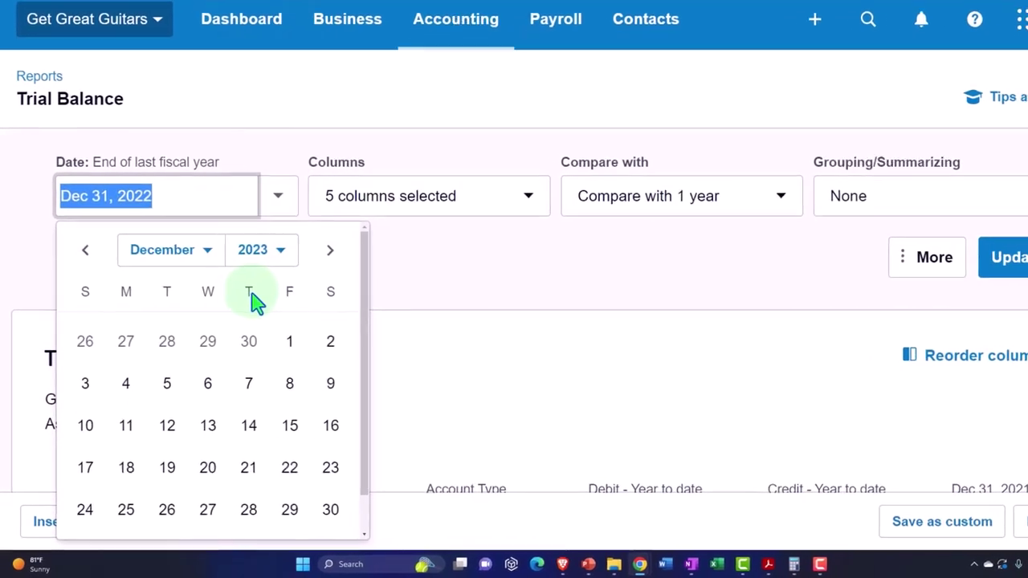
scroll(241, 469, "down", 2)
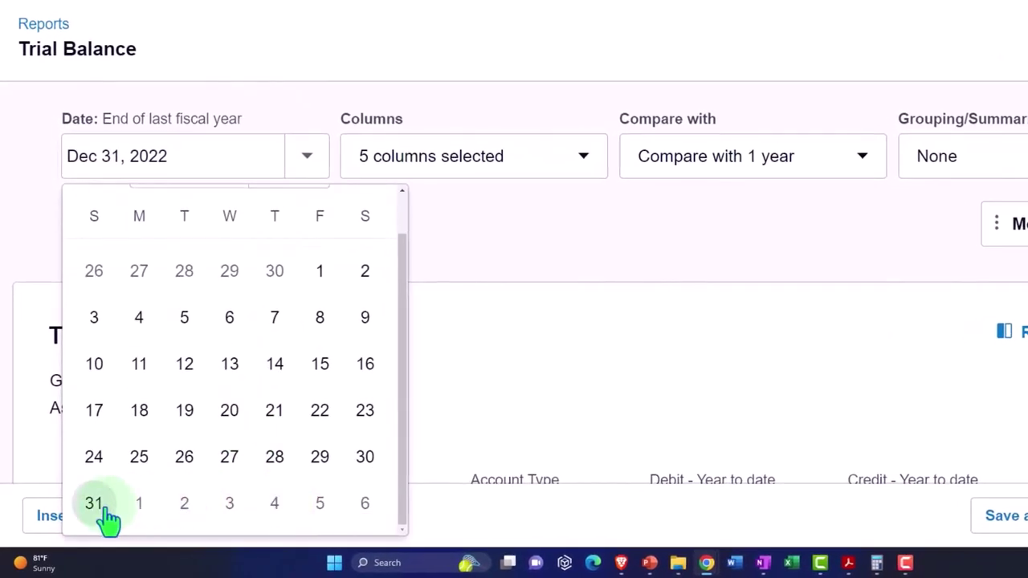
left_click(98, 514)
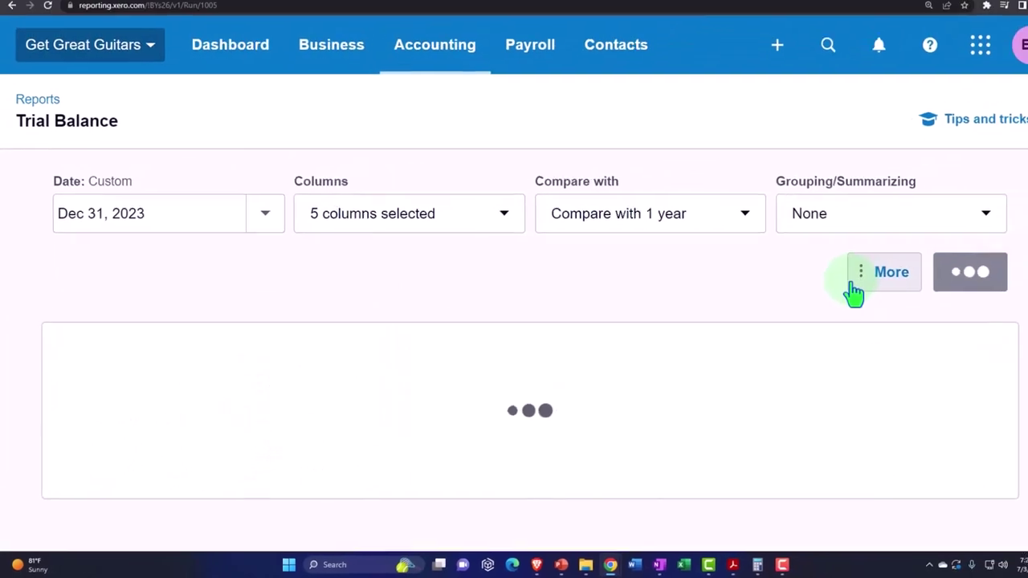
Examine the Trial Balance for furniture and equipment accumulated depreciation, depreciation expense, and the debit and credit totals.
scroll(819, 301, "down", 3)
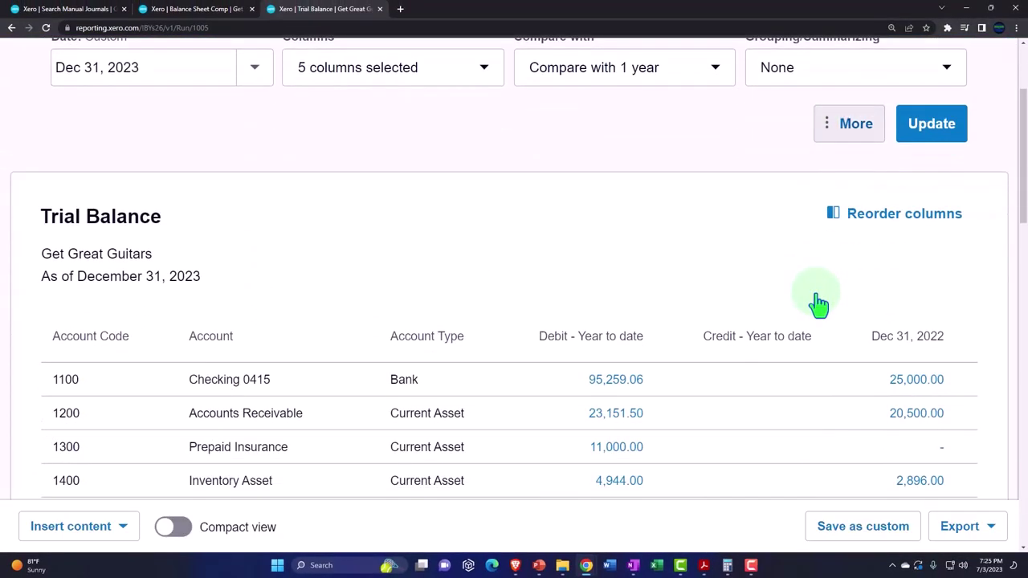
scroll(819, 301, "down", 1)
scroll(843, 301, "down", 1)
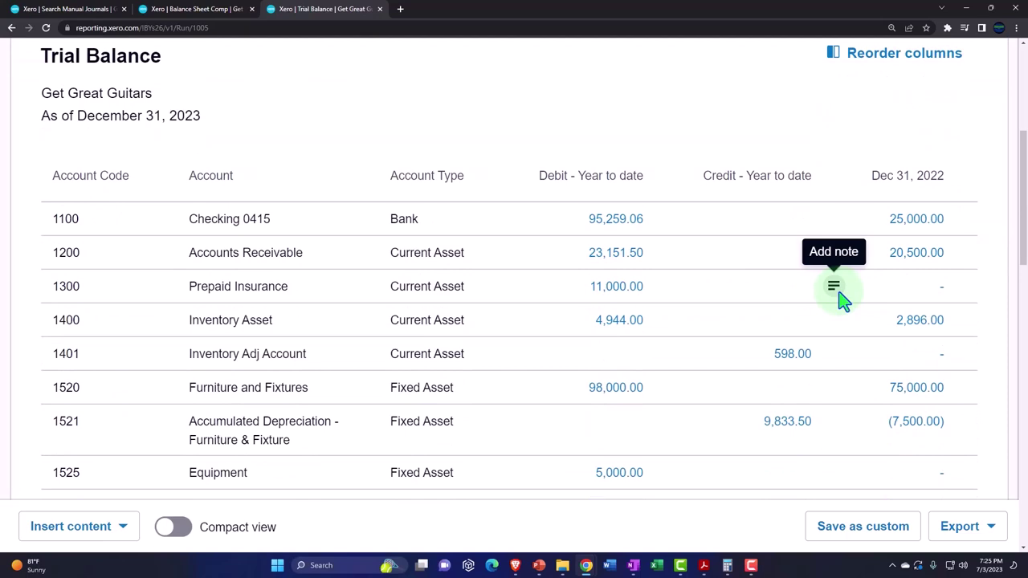
scroll(843, 300, "down", 2)
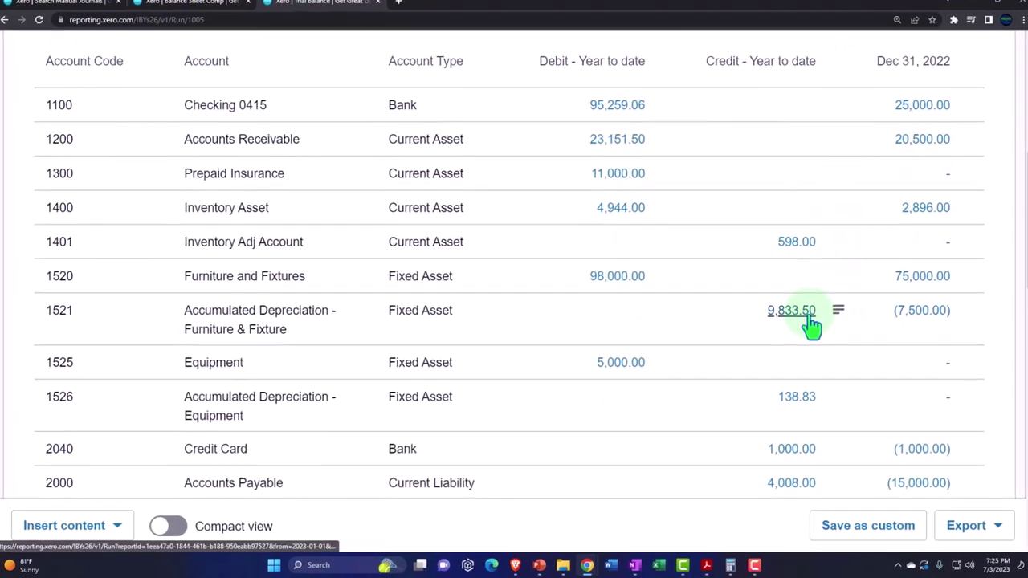
scroll(811, 321, "down", 1)
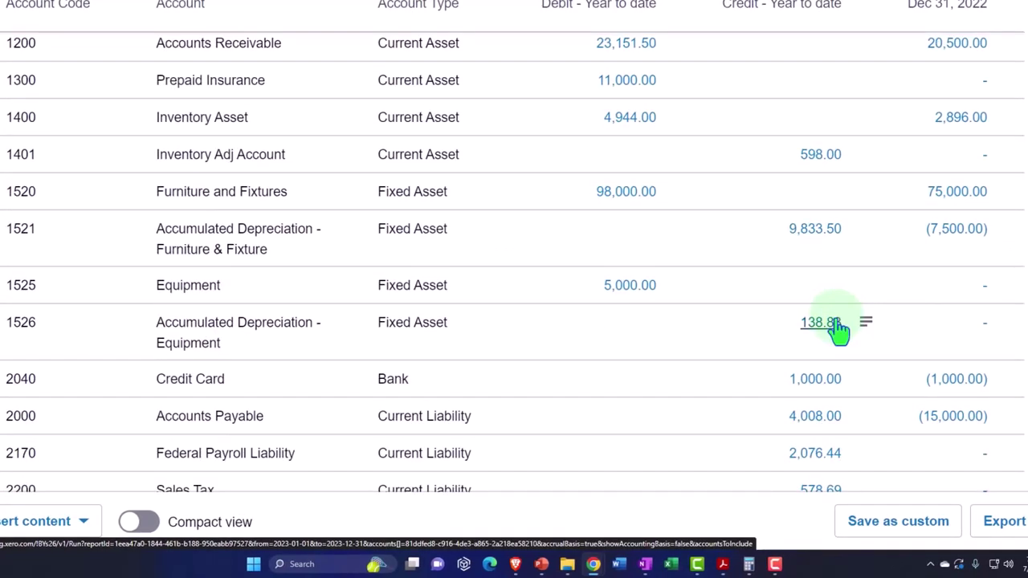
scroll(838, 330, "down", 6)
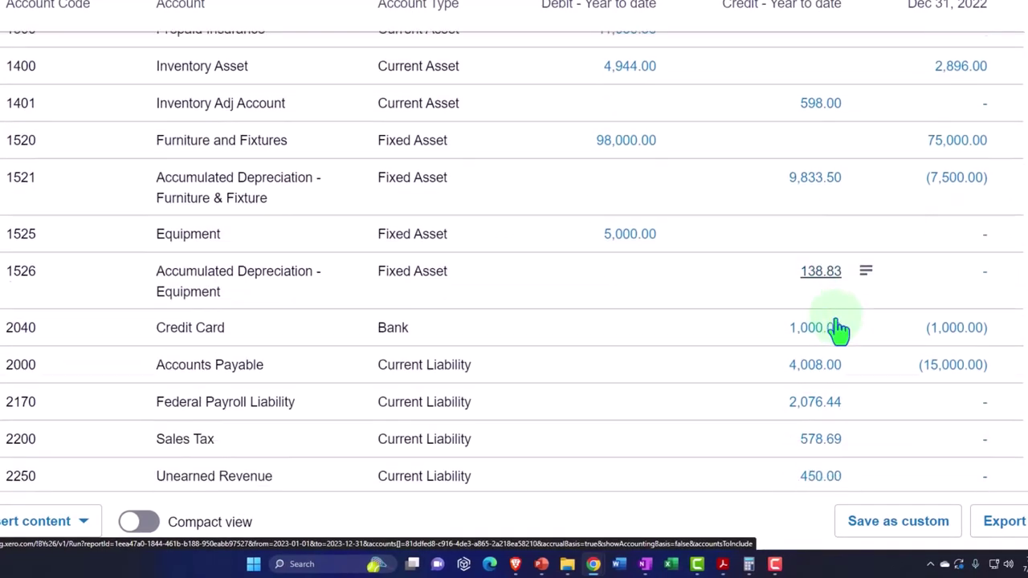
scroll(838, 330, "down", 7)
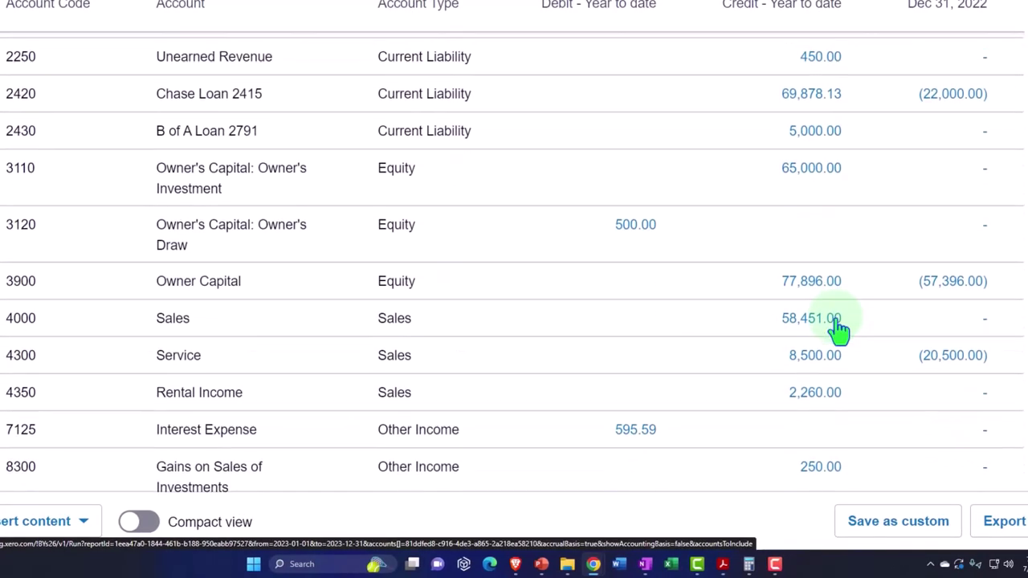
scroll(838, 330, "down", 3)
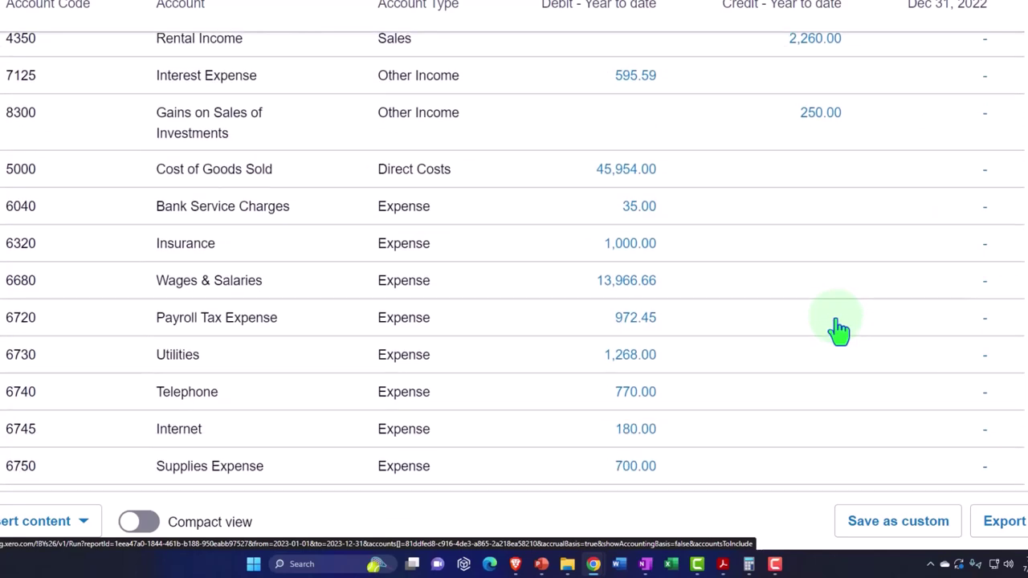
scroll(838, 330, "down", 1)
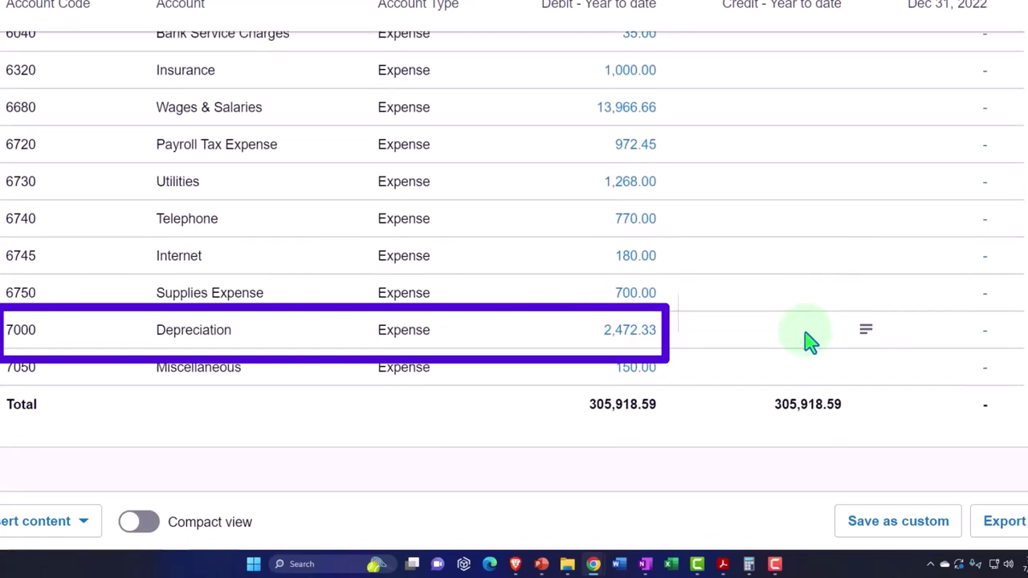